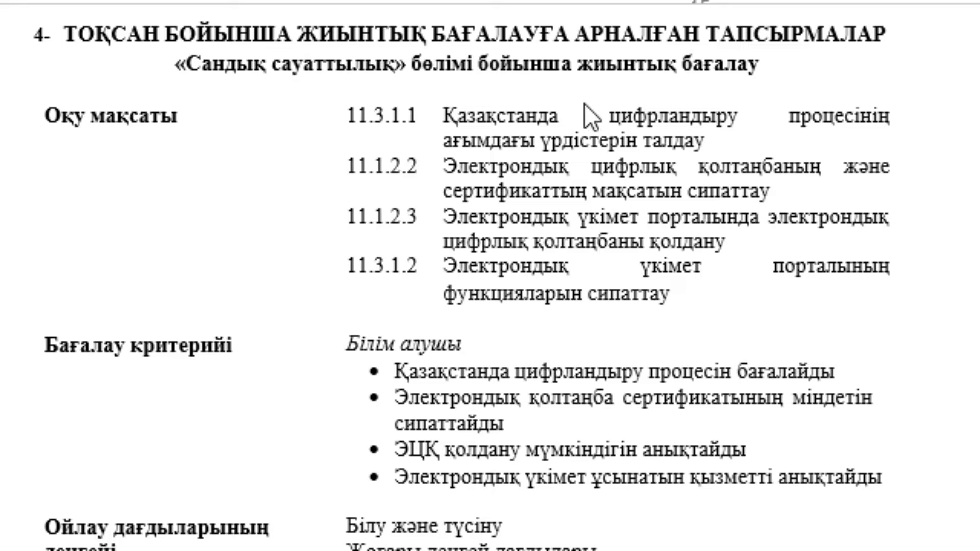
- Scroll down through the worksheet to the scoring table's total row, then back up to questions 1 and 2
scroll(552, 269, "down", 2)
scroll(491, 284, "down", 2)
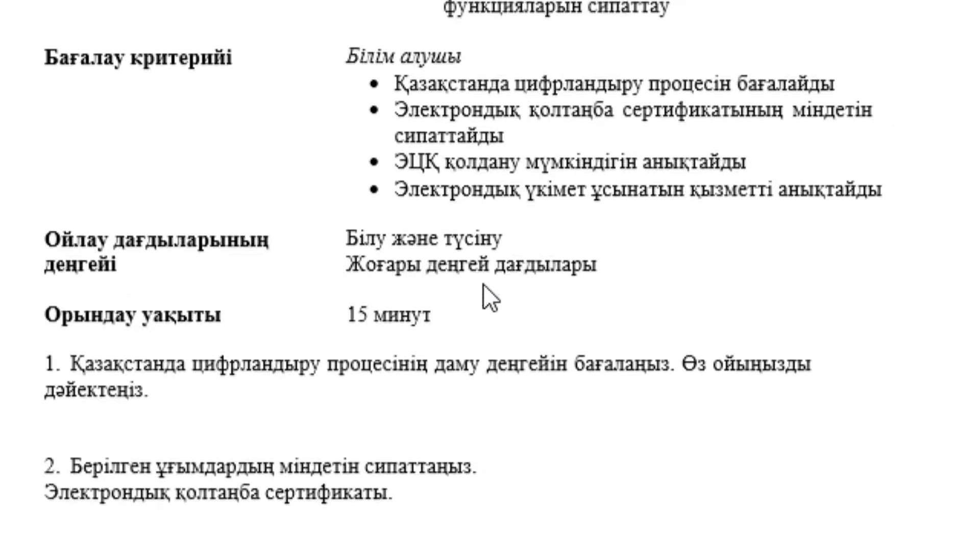
scroll(483, 284, "down", 1)
scroll(526, 248, "down", 3)
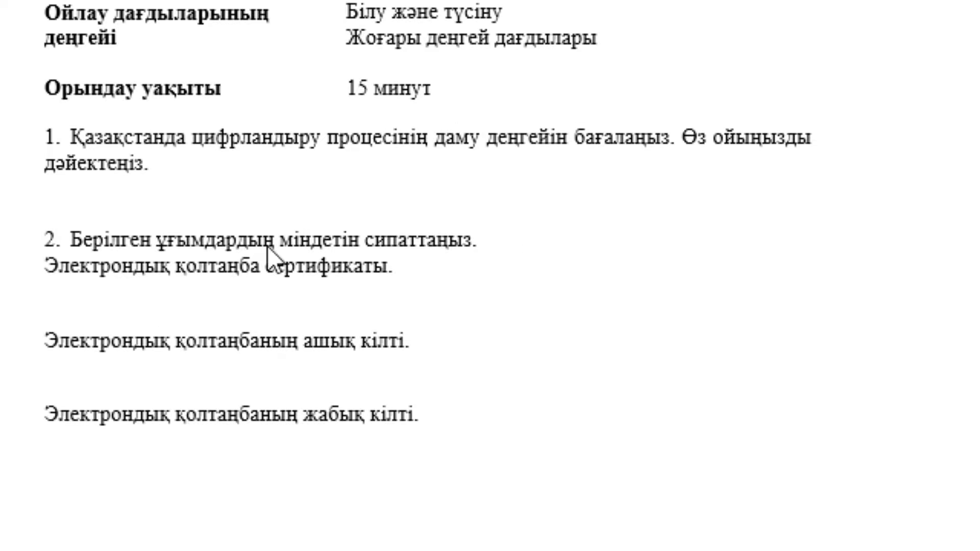
scroll(422, 311, "down", 4)
scroll(422, 311, "down", 4)
scroll(422, 310, "down", 1)
scroll(421, 312, "down", 3)
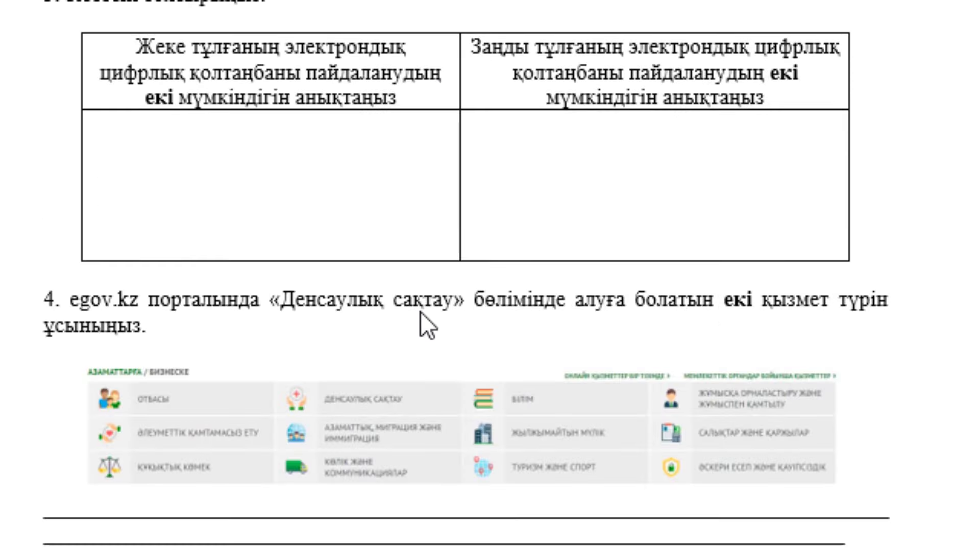
scroll(421, 312, "down", 5)
scroll(420, 312, "down", 4)
scroll(420, 312, "down", 2)
scroll(421, 313, "down", 3)
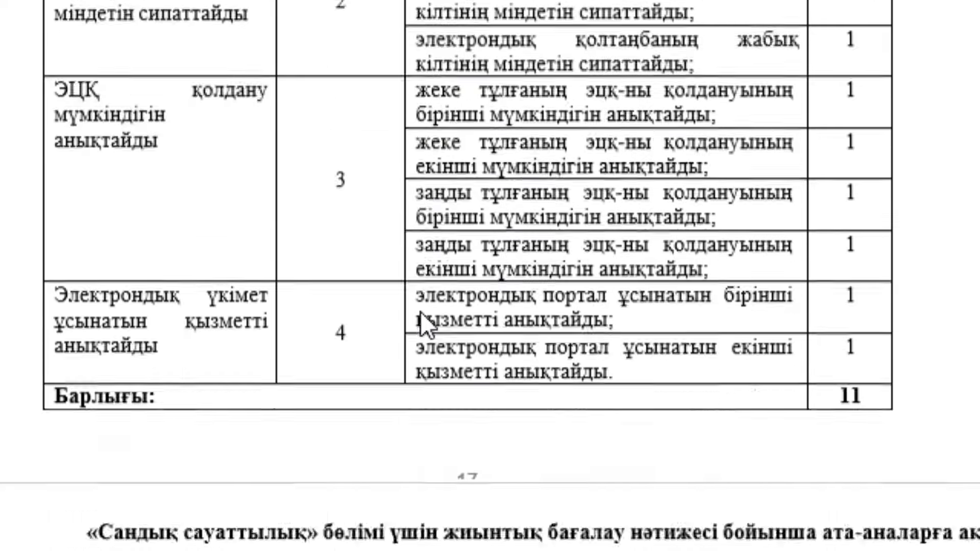
scroll(416, 316, "down", 3)
scroll(416, 316, "up", 4)
scroll(416, 316, "up", 4)
scroll(416, 316, "up", 4)
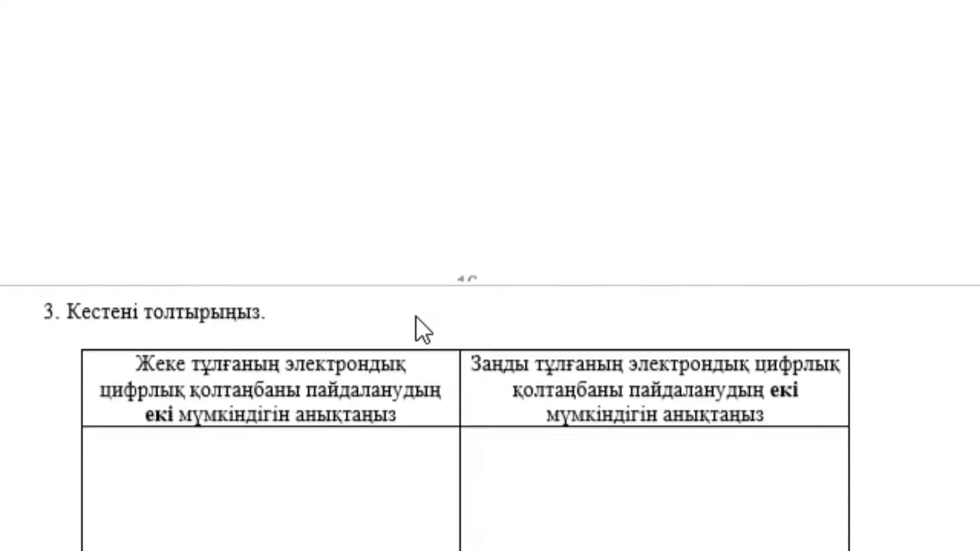
scroll(416, 317, "up", 3)
scroll(416, 316, "up", 5)
scroll(416, 316, "down", 4)
scroll(368, 201, "up", 1)
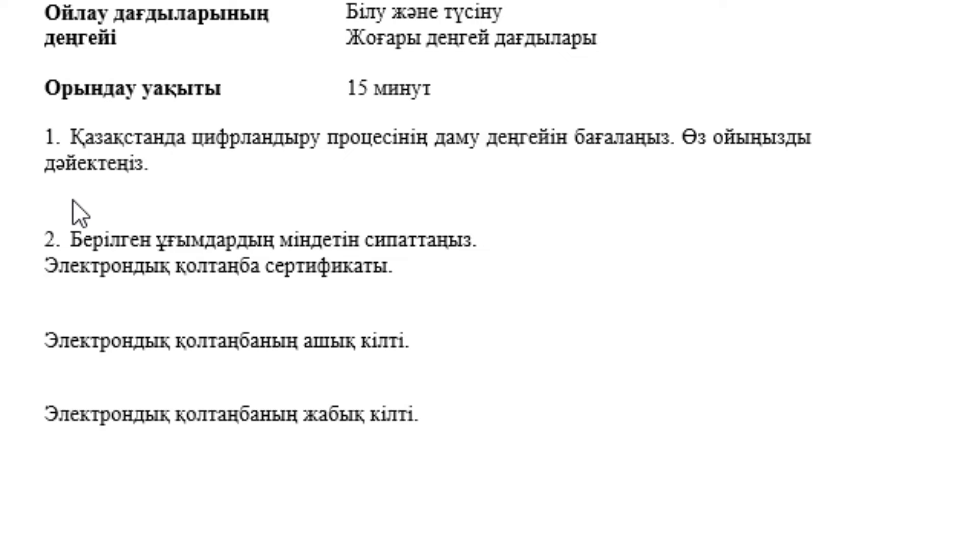
- Under question 1, type the sentence on Kazakhstan's digital infrastructure ending «белсенді түрде ілгеріледі.»
left_click(75, 184)
type("ңғ")
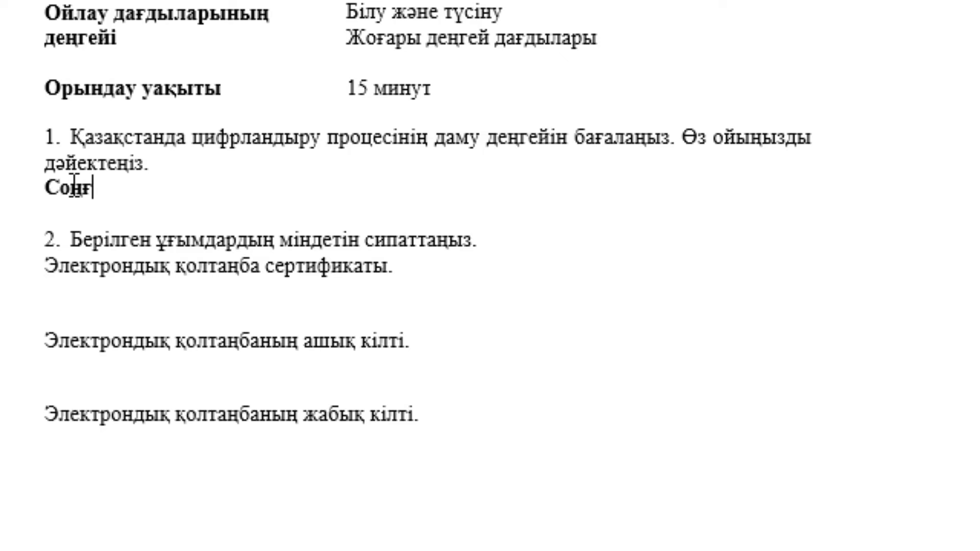
type("ы ж")
type("ылдары")
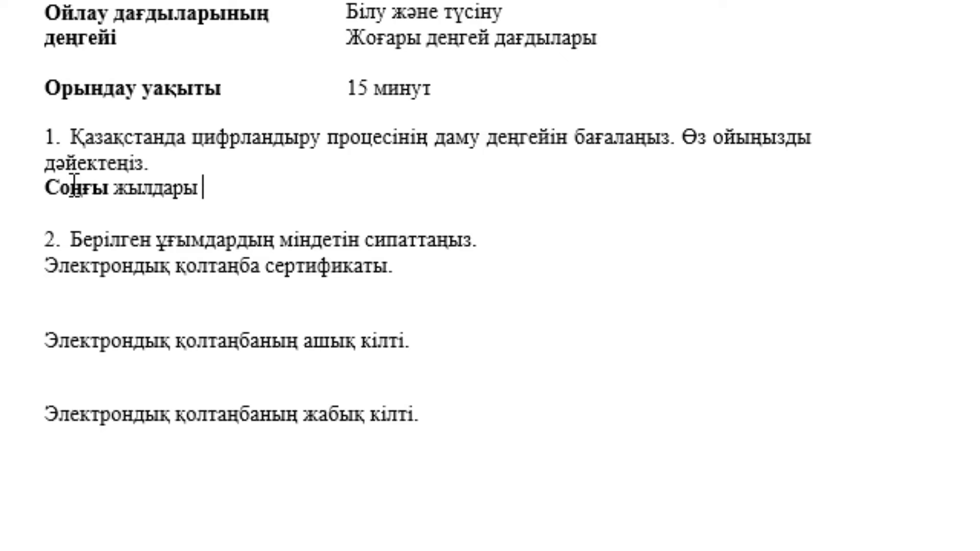
type(" қаза")
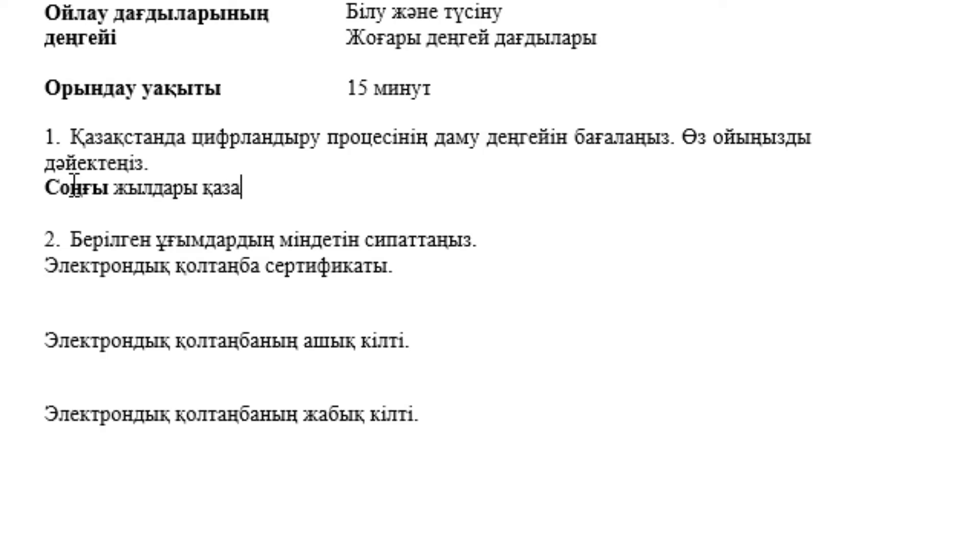
key("BackSpace")
key("BackSpace")
key("BackSpace")
key("BackSpace")
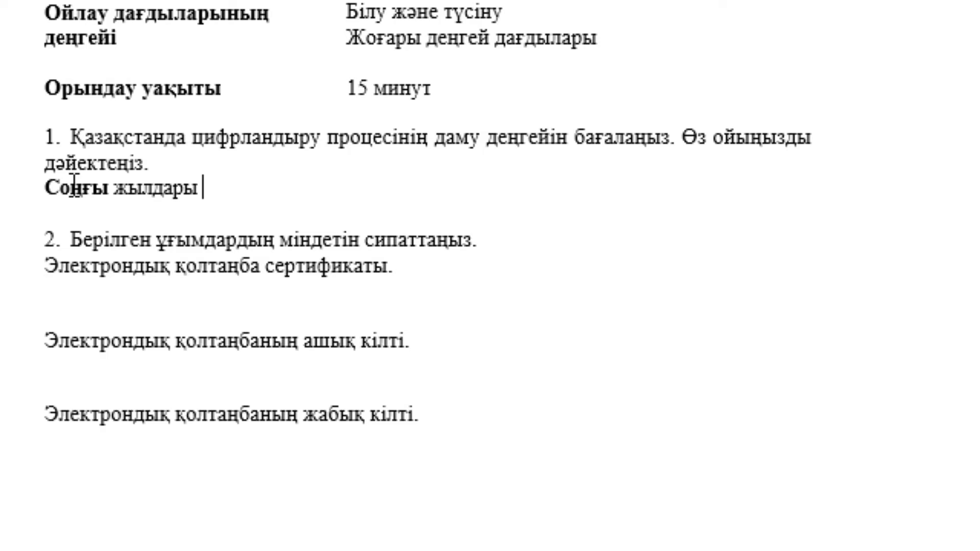
type("Қаза")
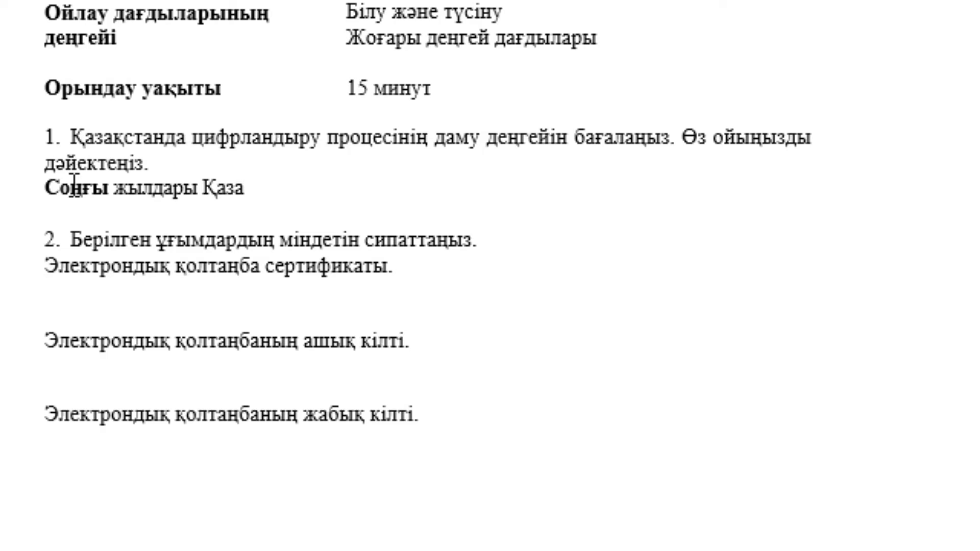
type("қстанда ")
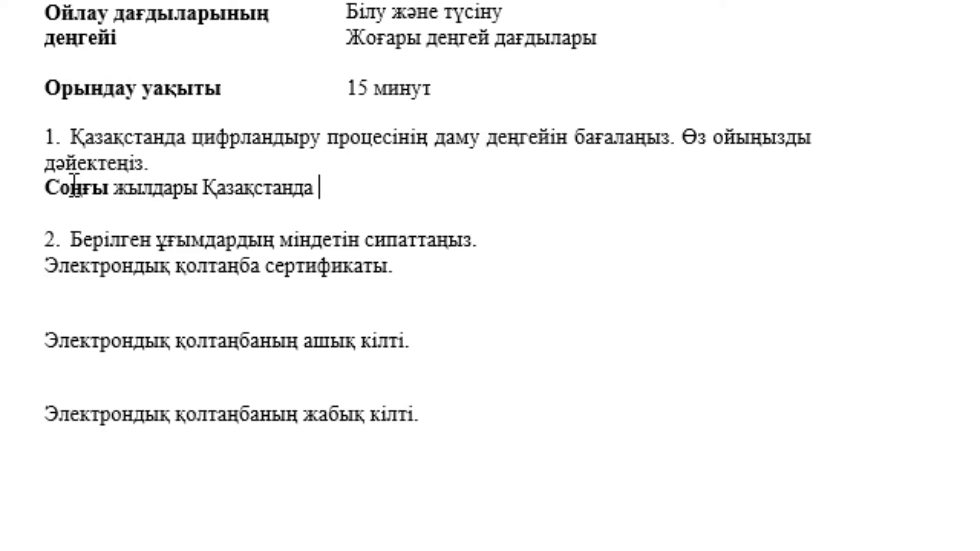
type("цифрл")
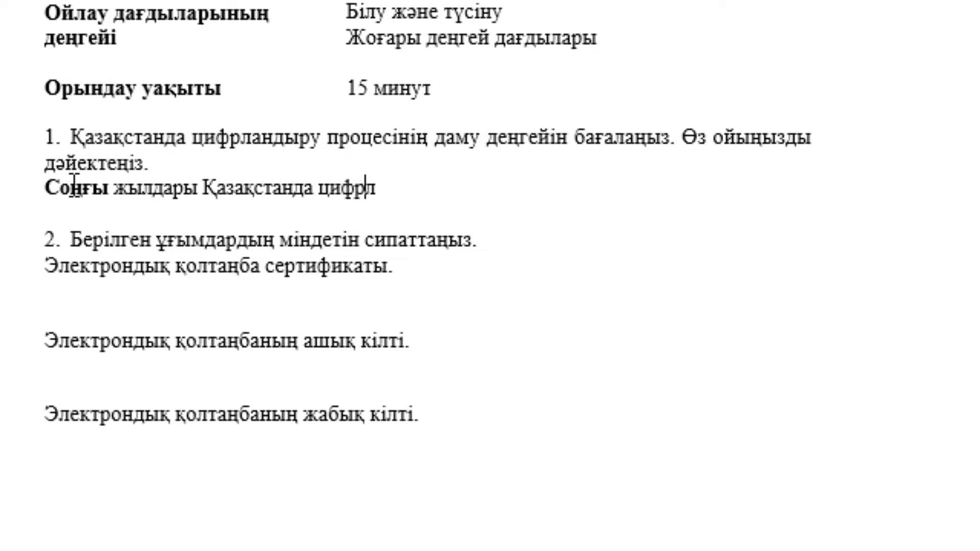
type("ық инфра")
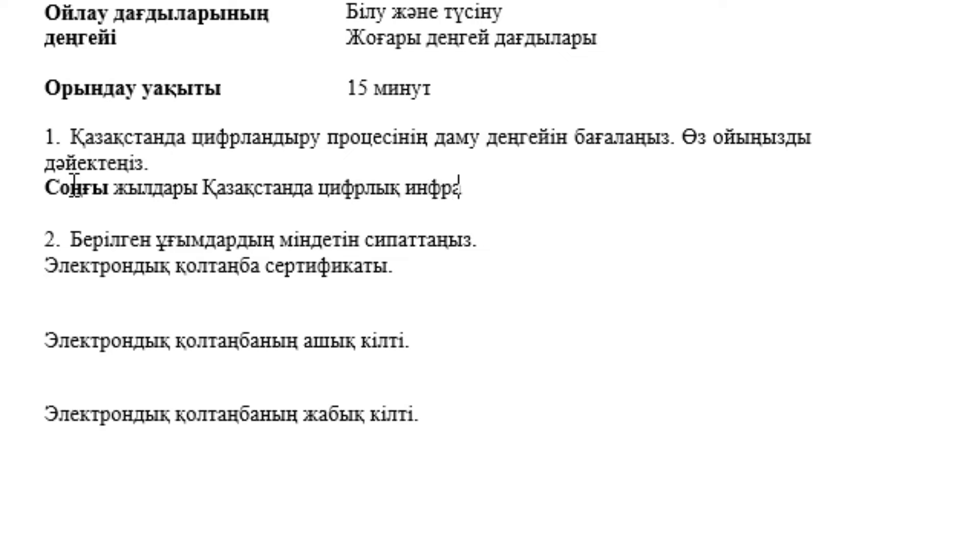
type("құрылым")
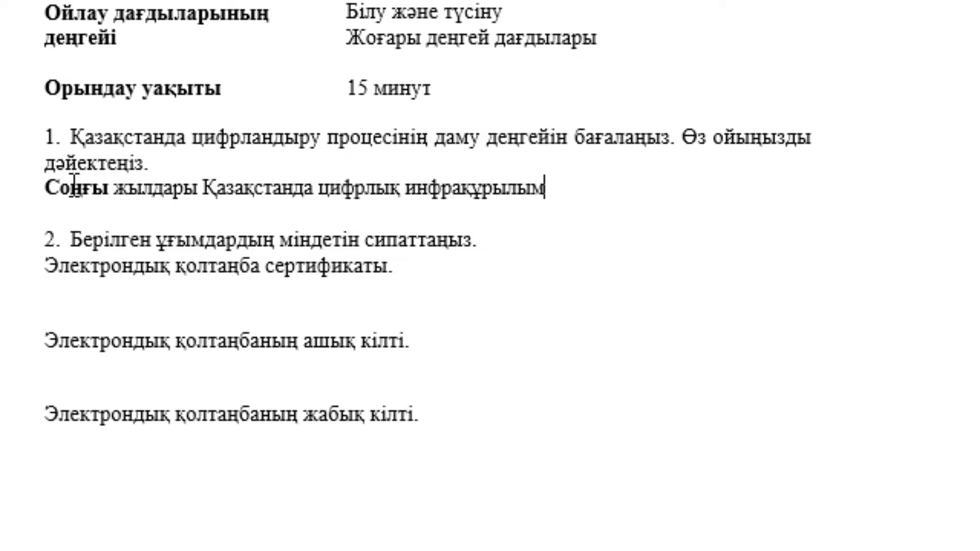
type("ды даму")
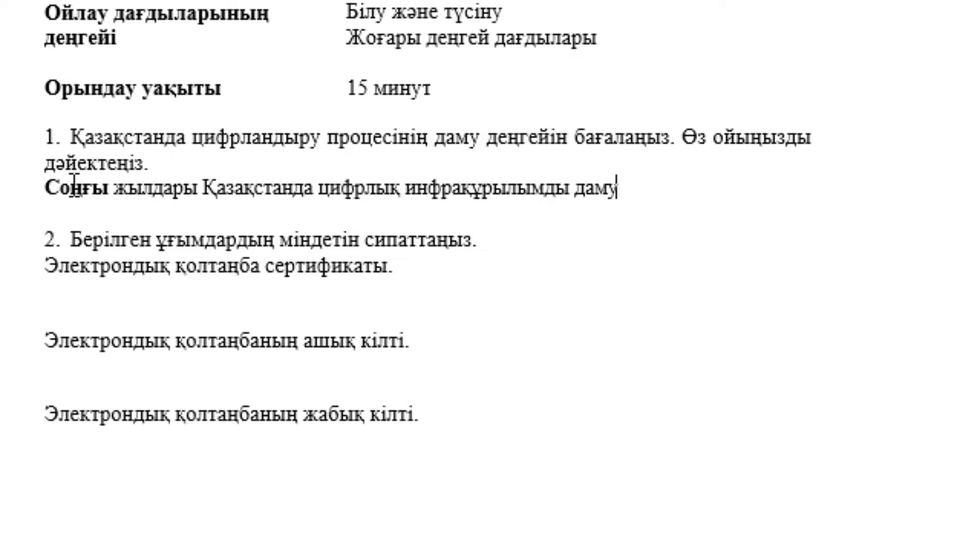
key("BackSpace")
type("ыту,")
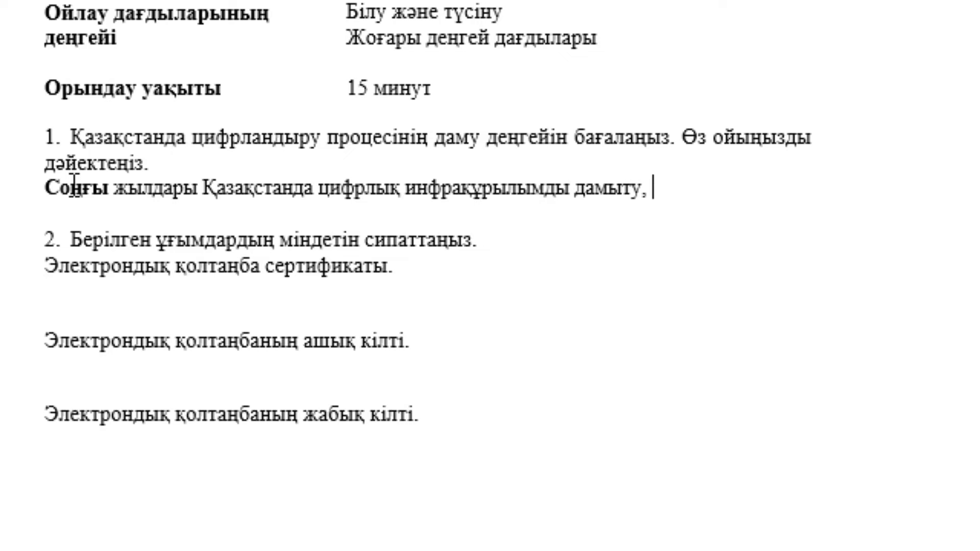
type("цифр")
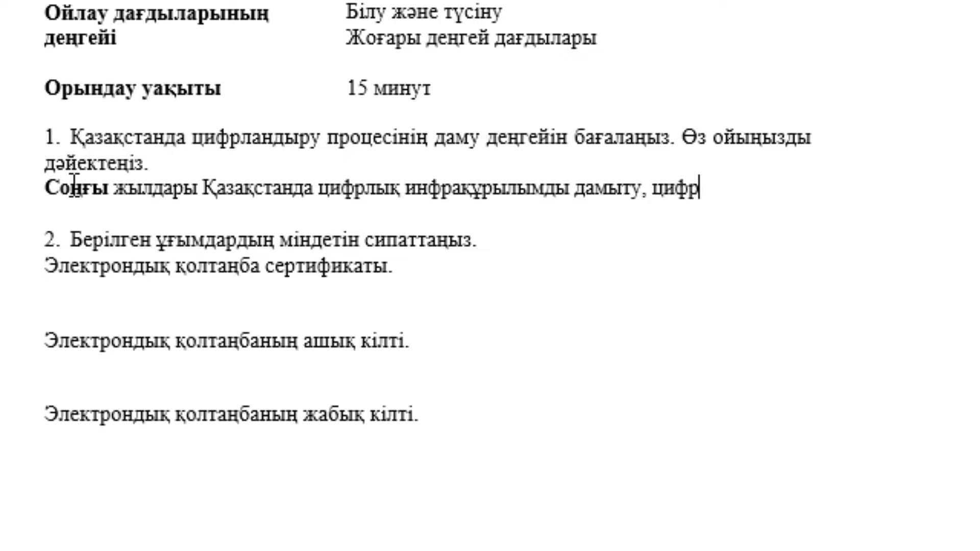
type("лықэк")
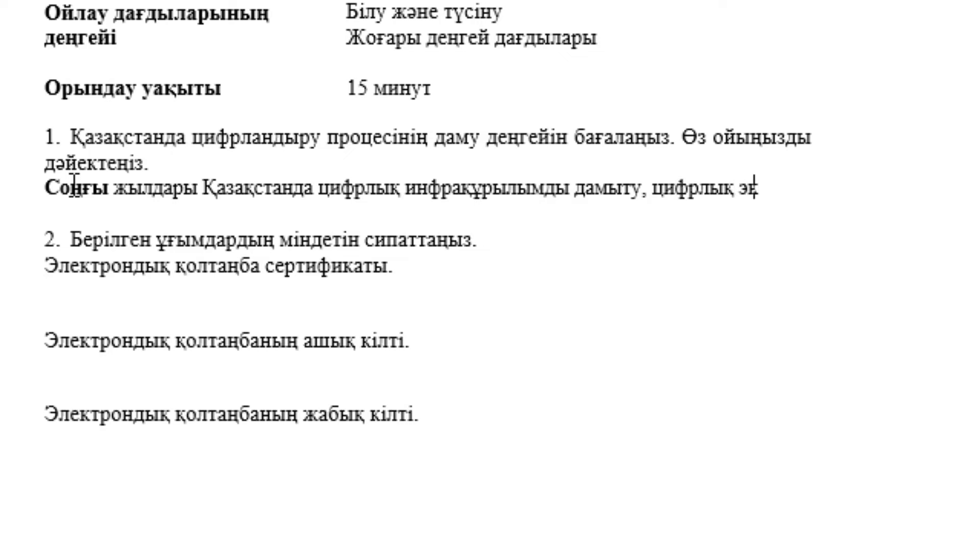
type("ономика")
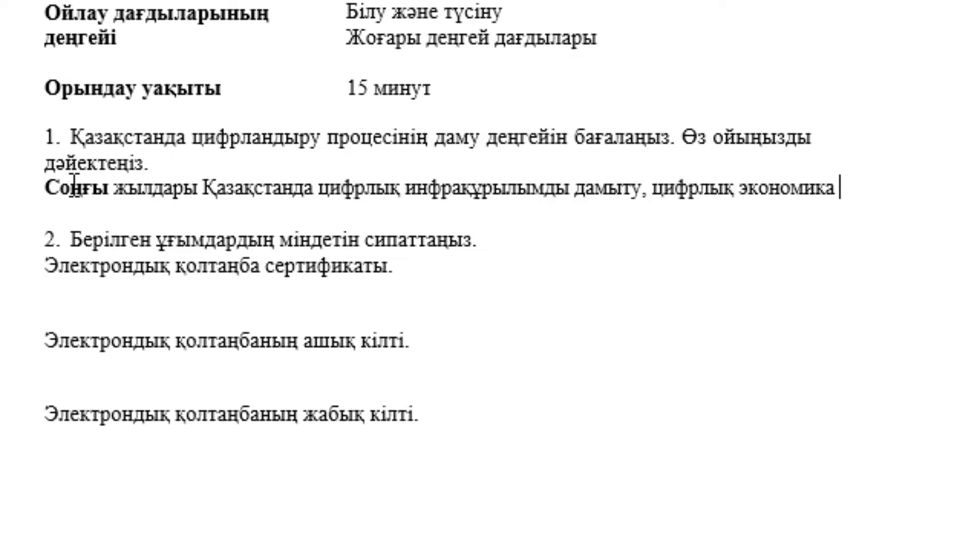
type("мен цифр")
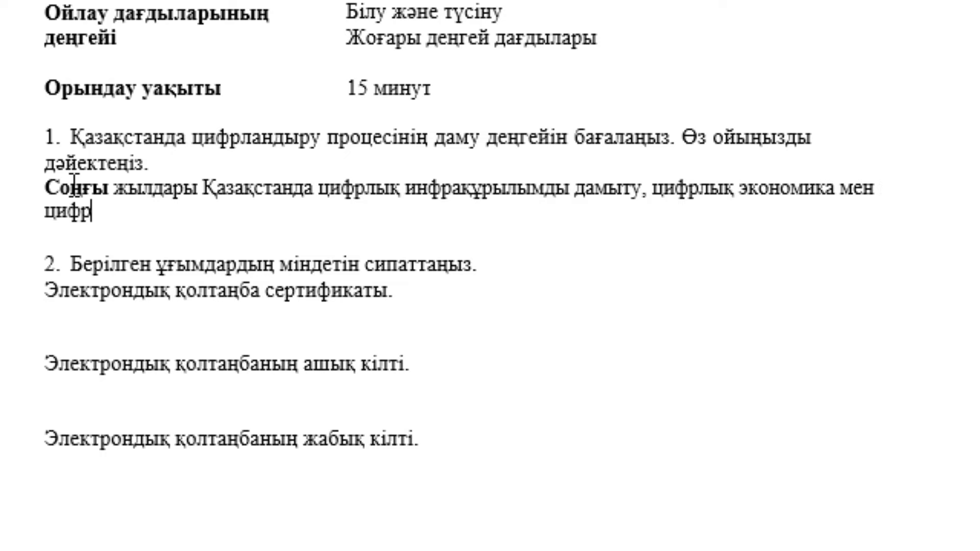
type("лық бі")
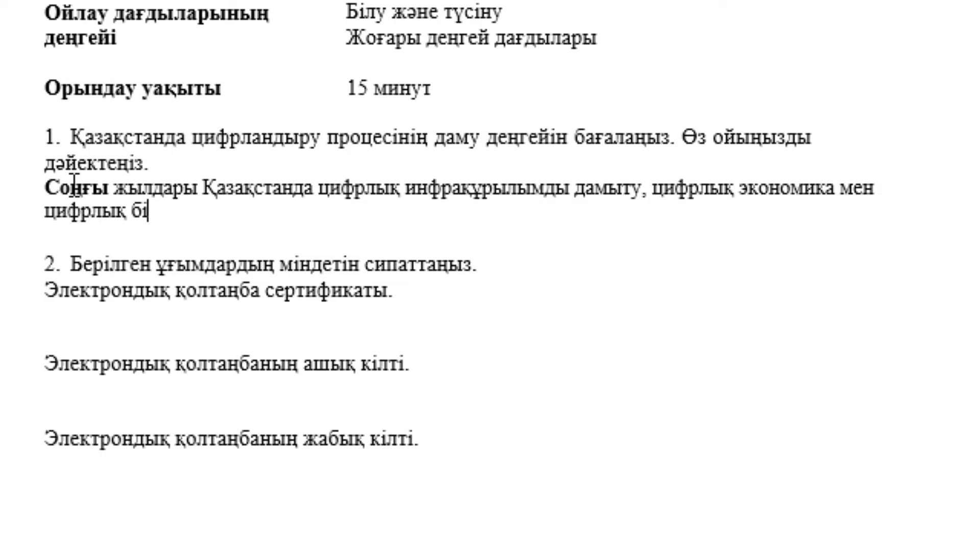
type("лім беруді")
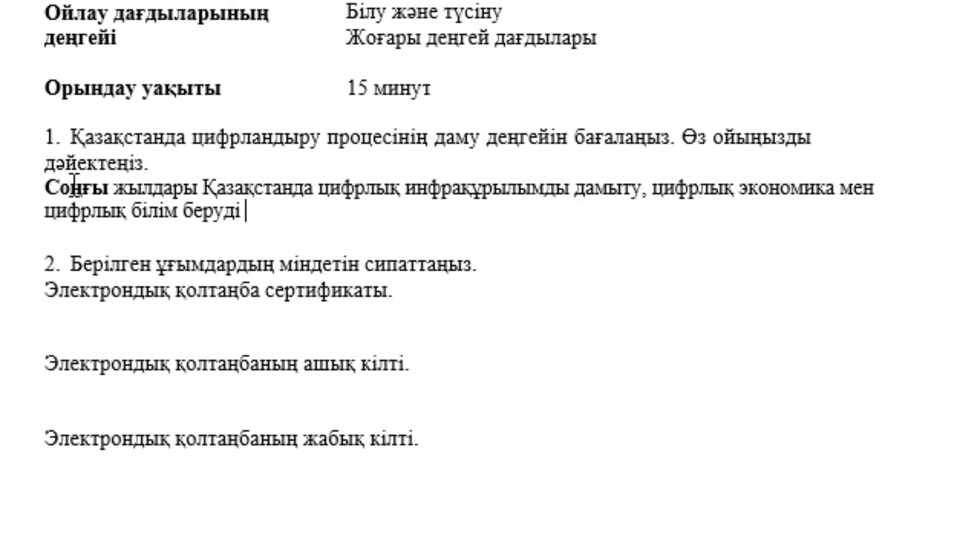
type(" ынталан")
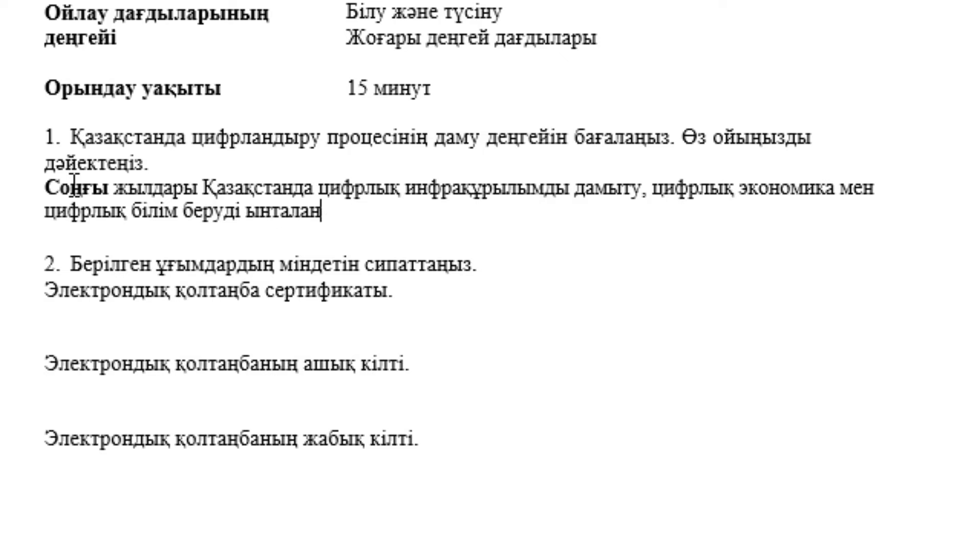
type("дыру үшін")
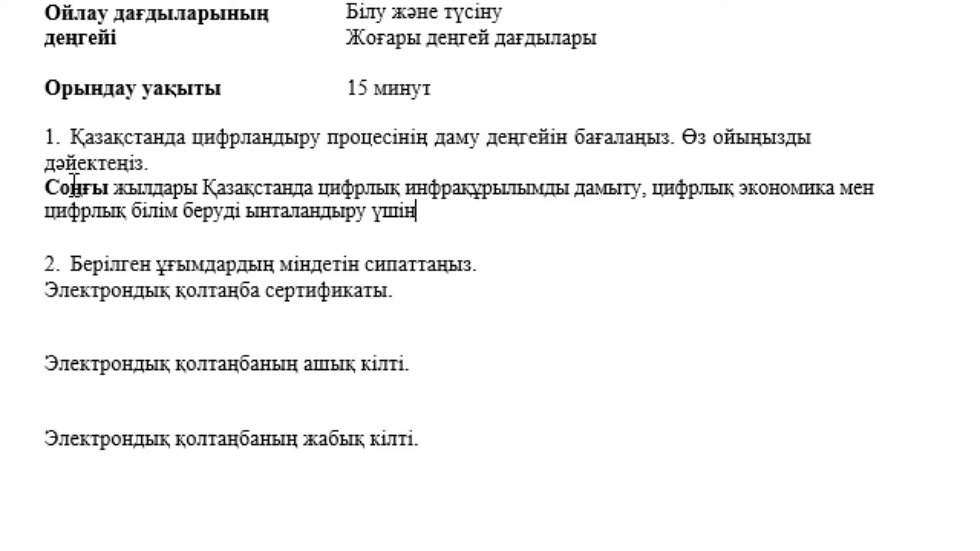
type(" елеу")
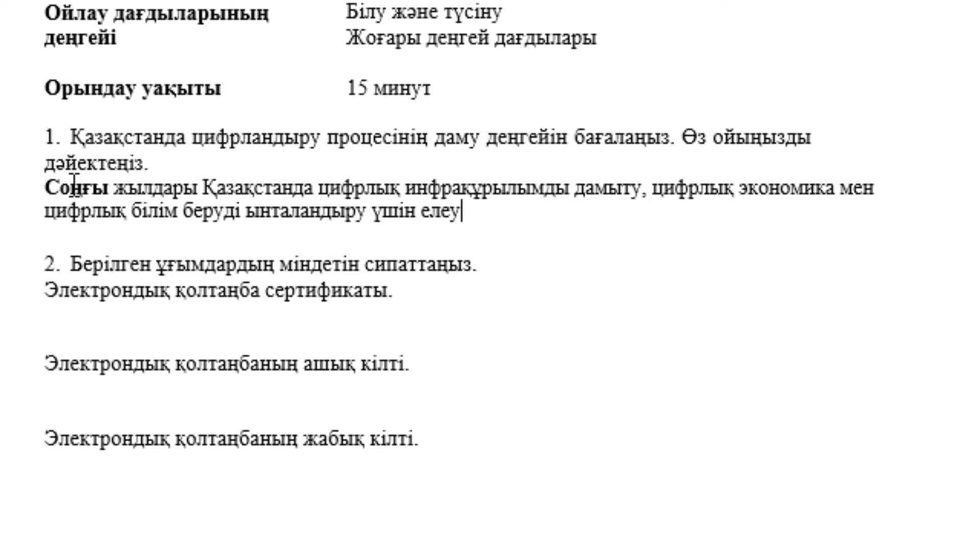
type("лі к")
type("үш жі")
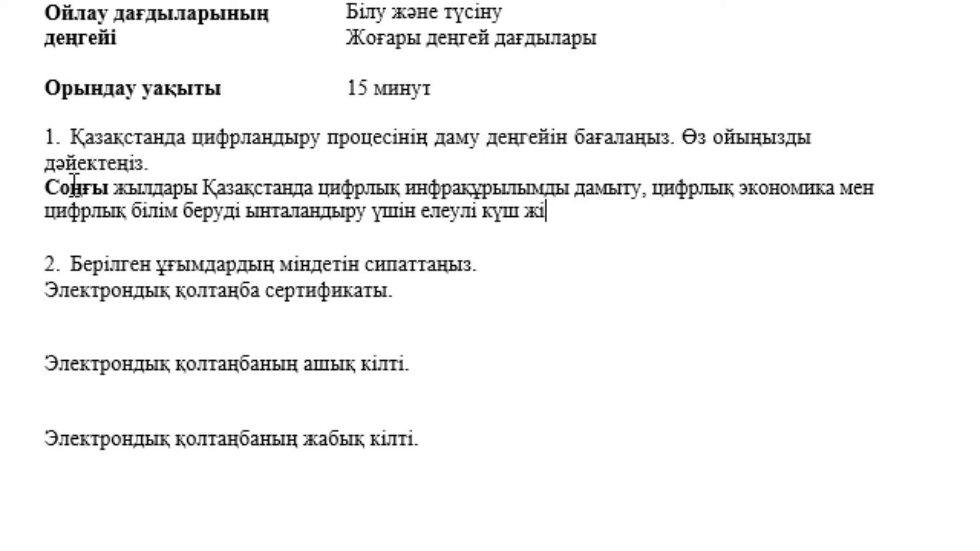
type("гердіж")
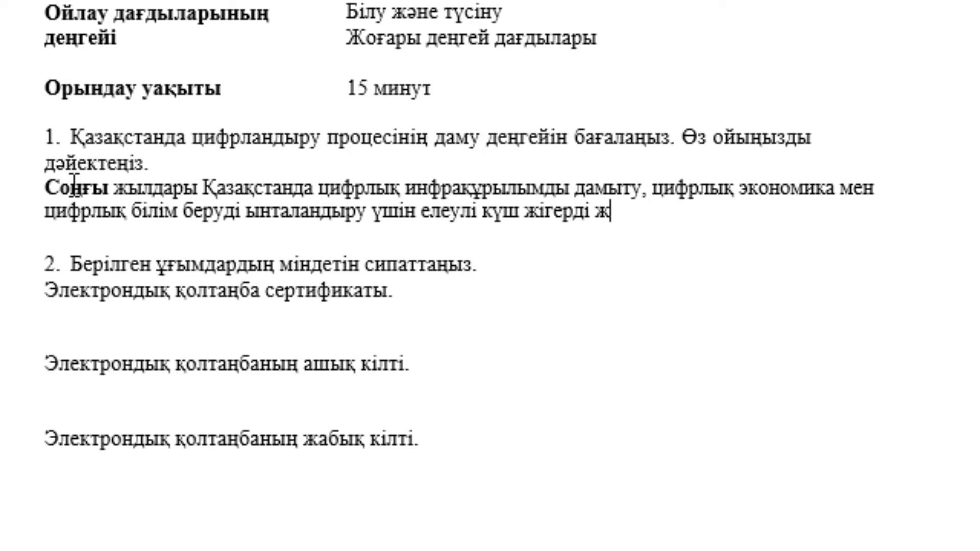
type("үзеге ас")
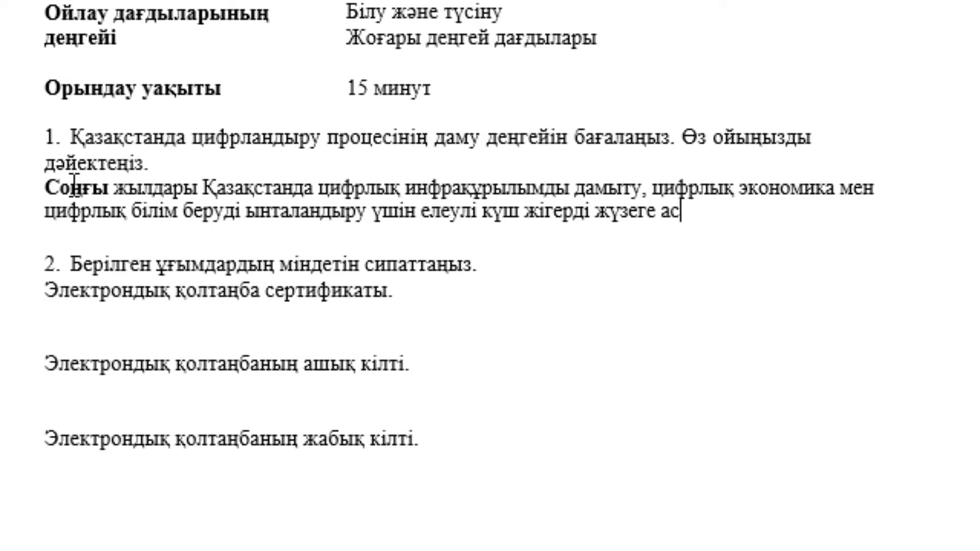
type("ыра отырып.")
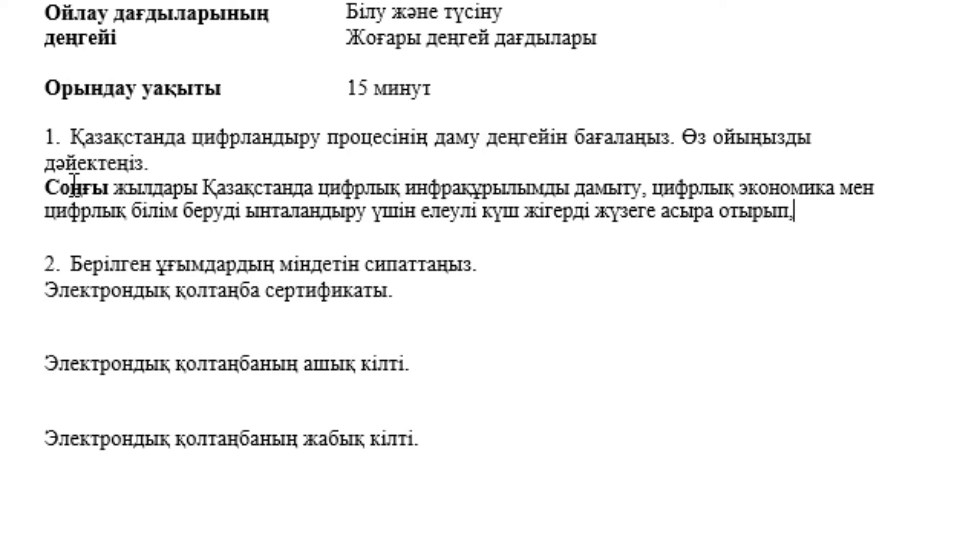
type("цифр")
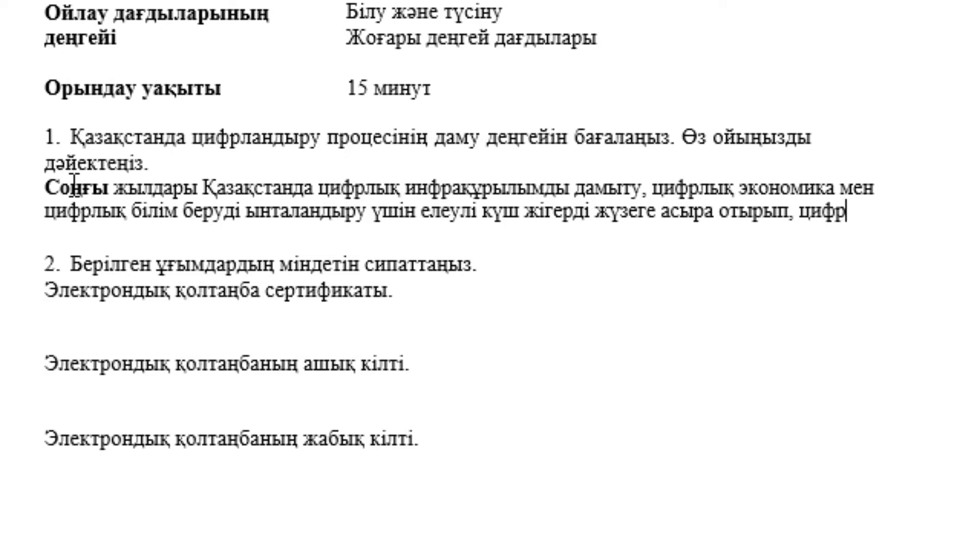
type("ландыру ")
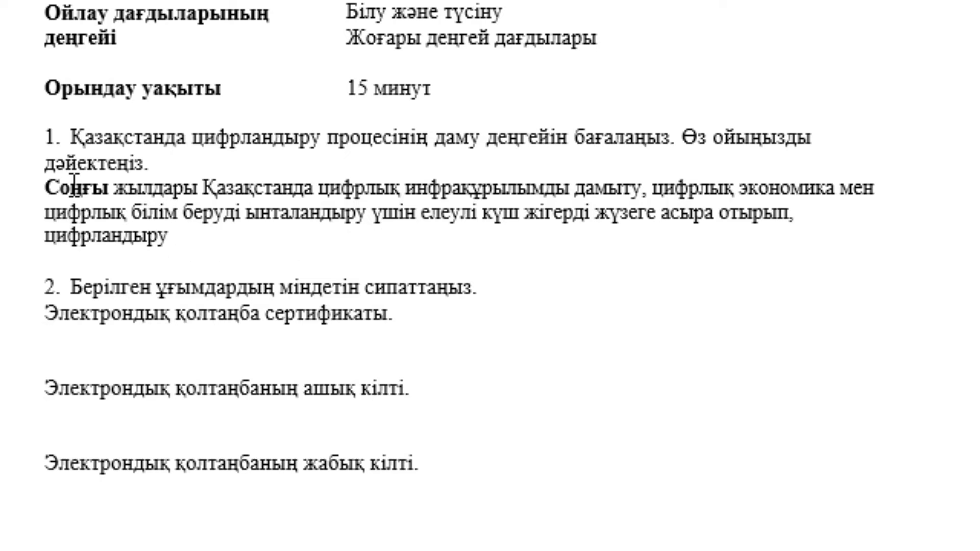
type("бағыт")
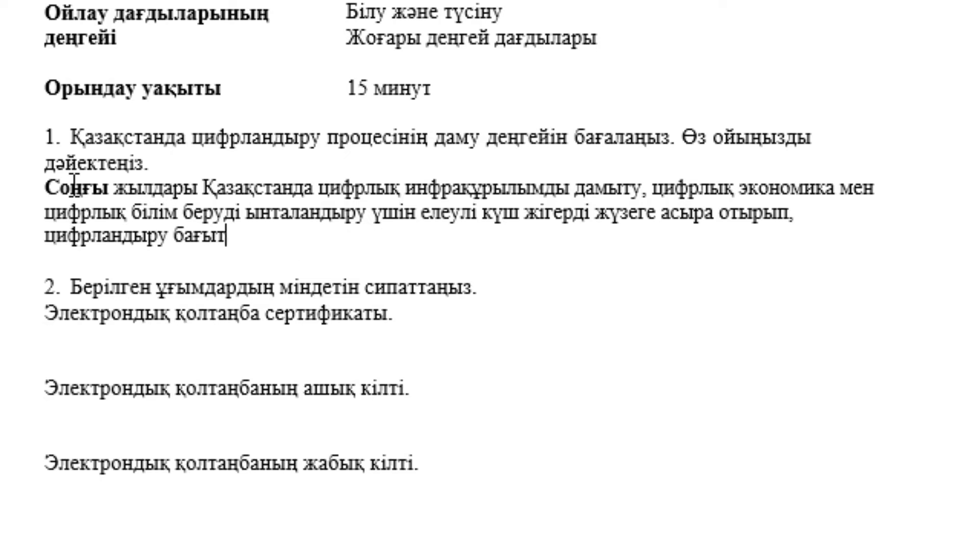
type("ында")
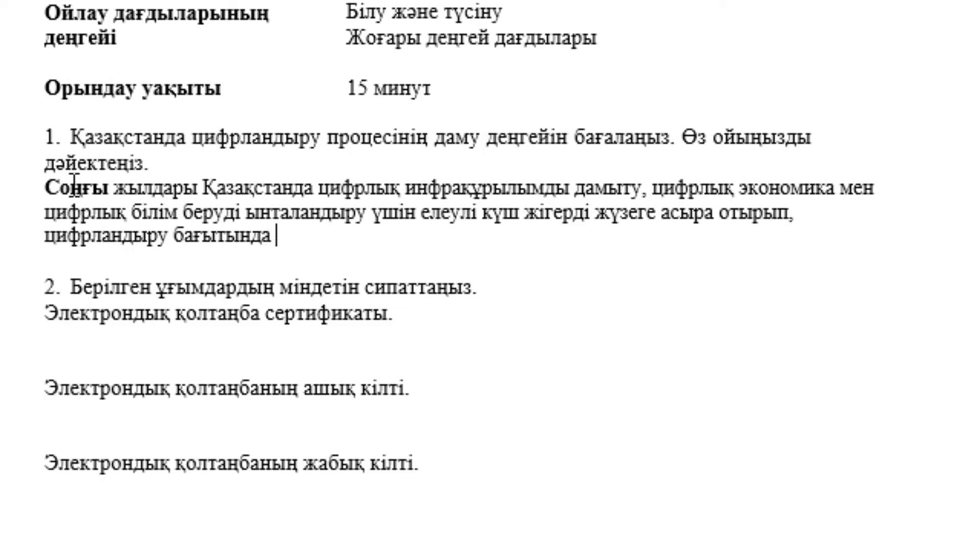
type("белсенді т")
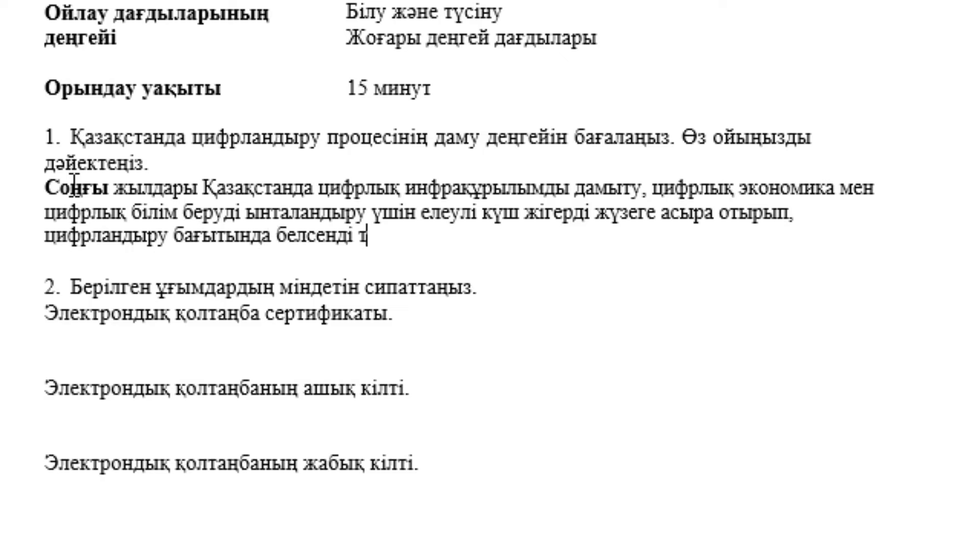
type("үрде")
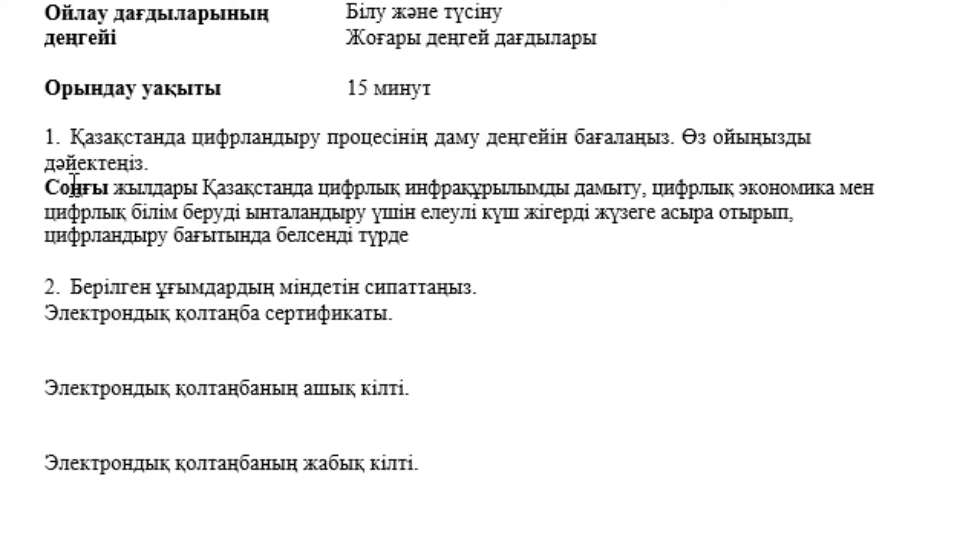
type(" ілгеріл")
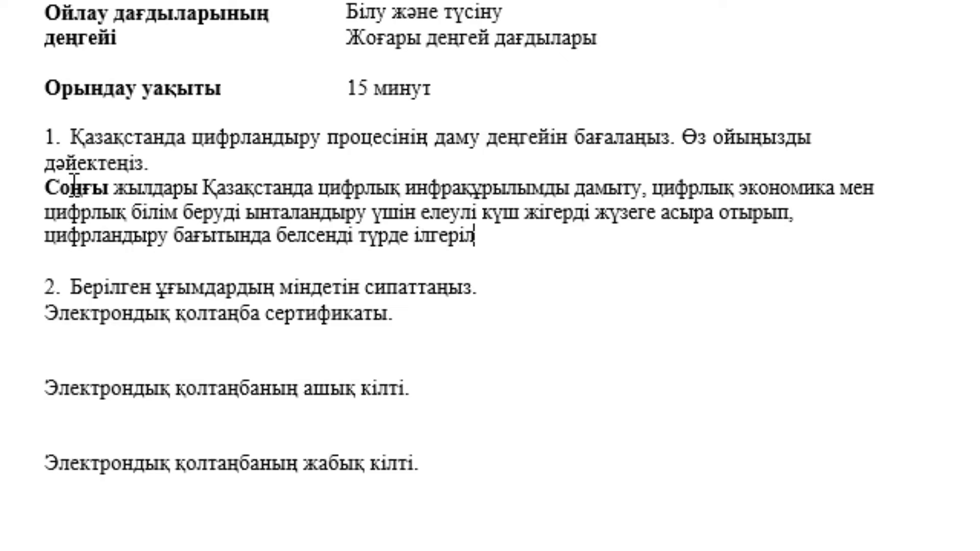
type("еді.")
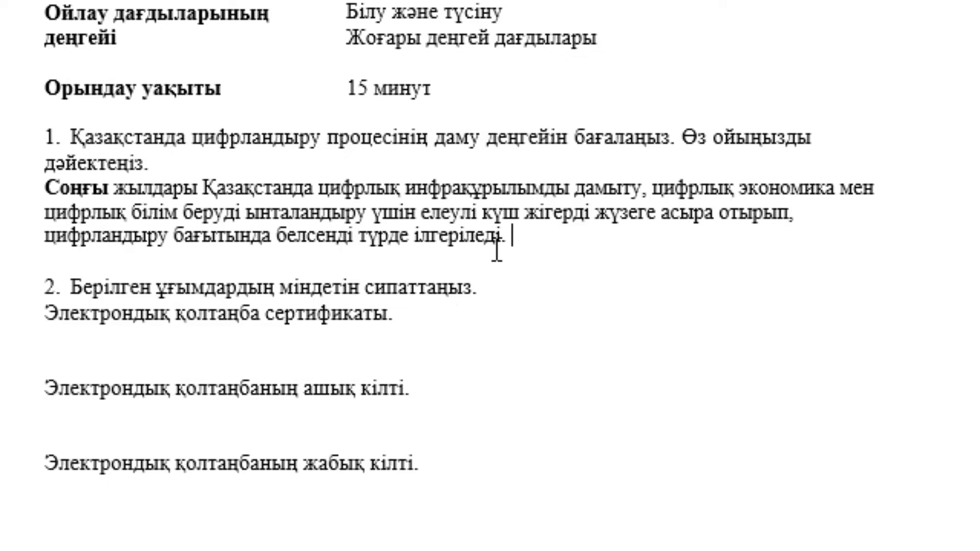
- Append «Басқа елдермен салыстырғанда ... деп айтуға болады.» and remove the stray trailing letter
left_click(571, 253)
type("аск")
type("лд")
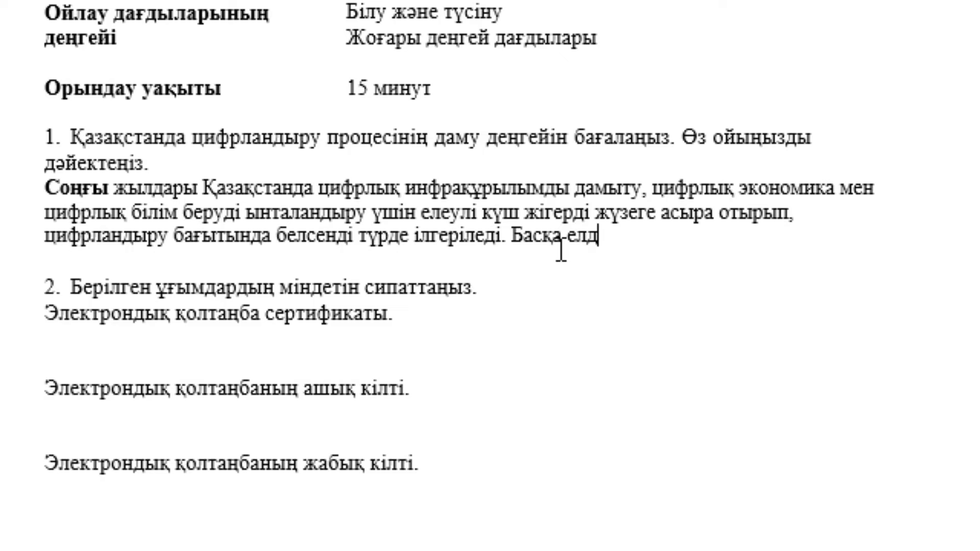
type("ермен салыст")
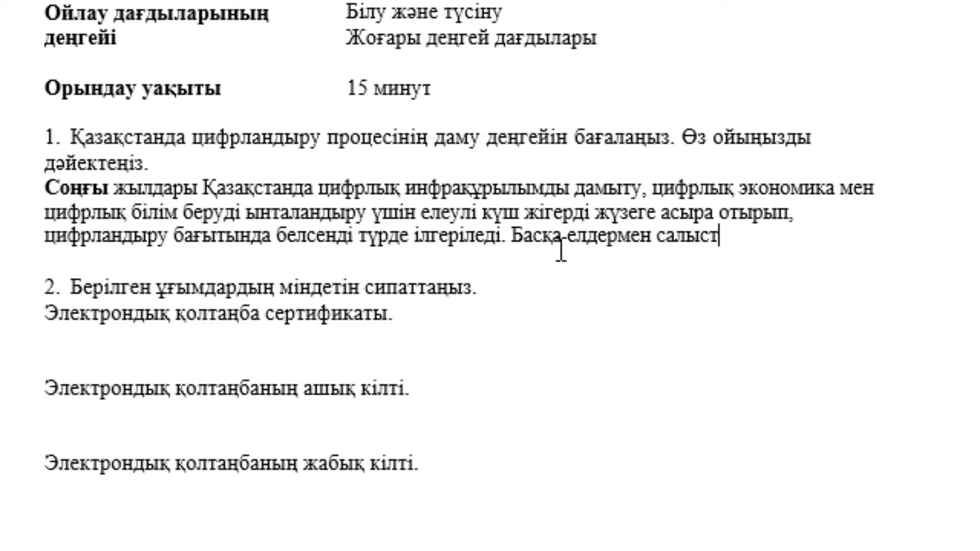
type("ырғанда")
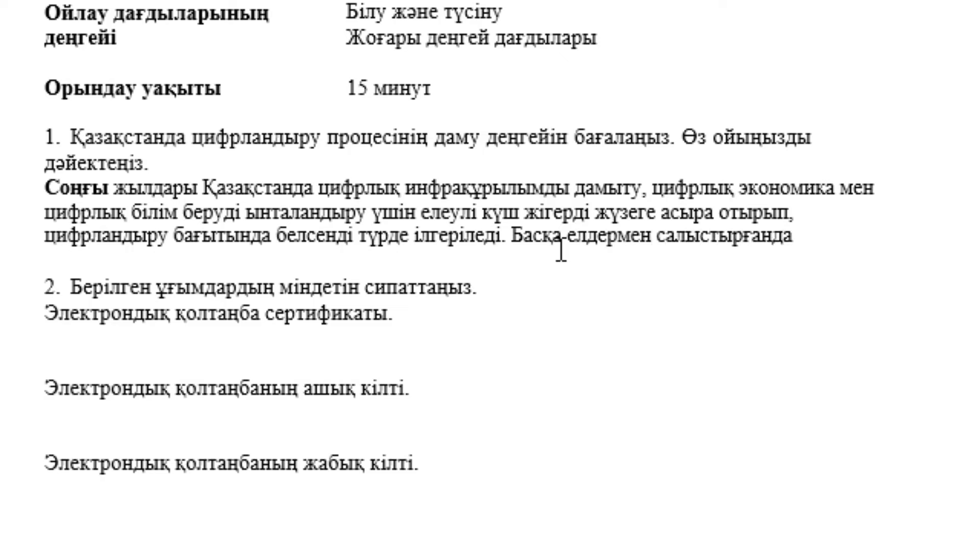
type(" циф")
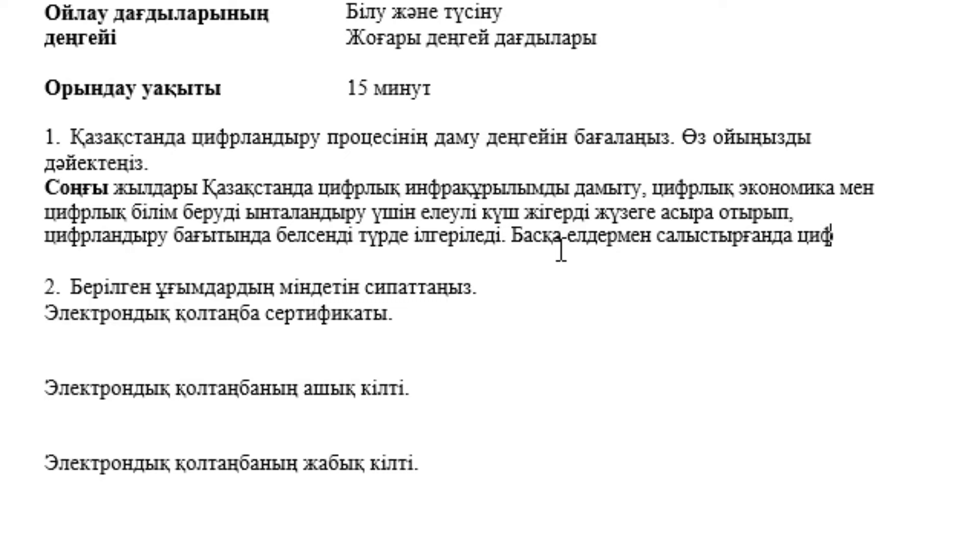
type("рландыру м")
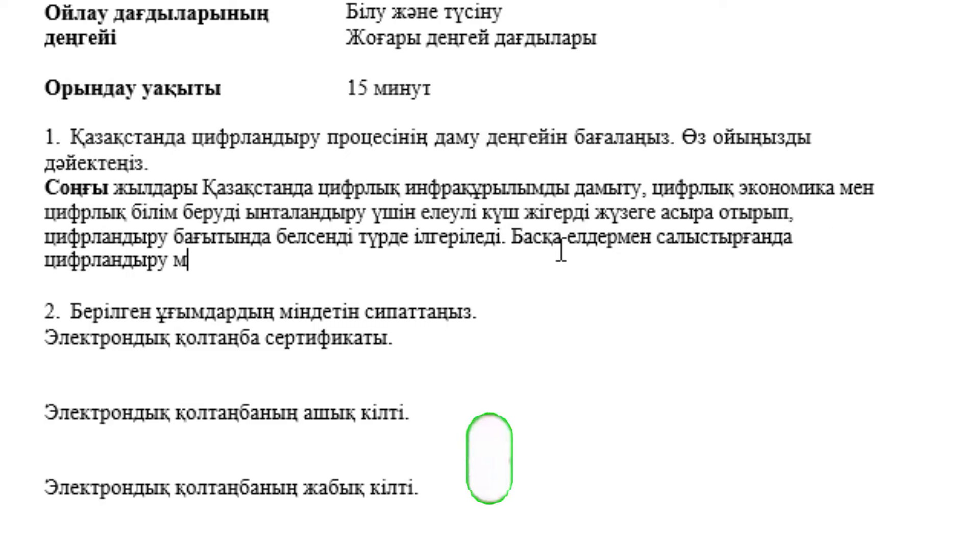
type("әселесі")
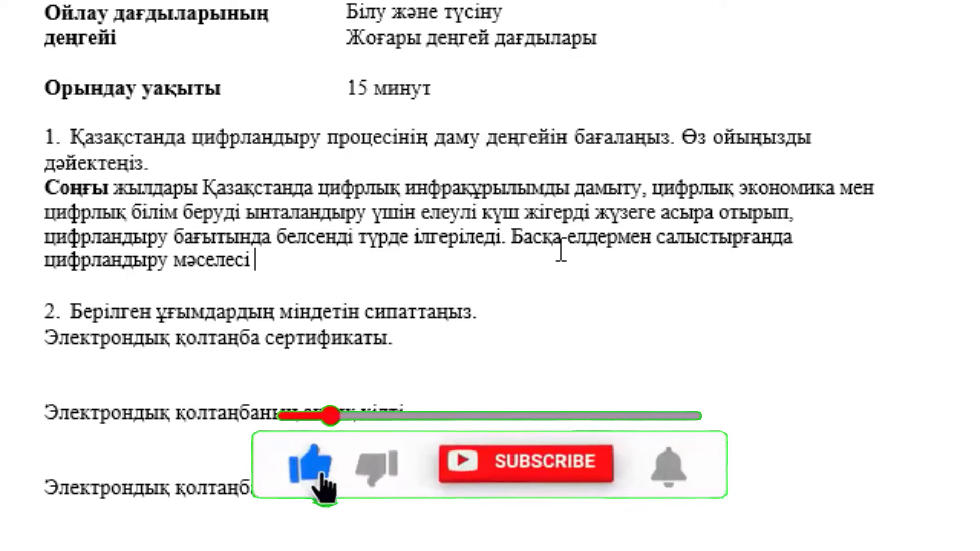
type(" әжеп")
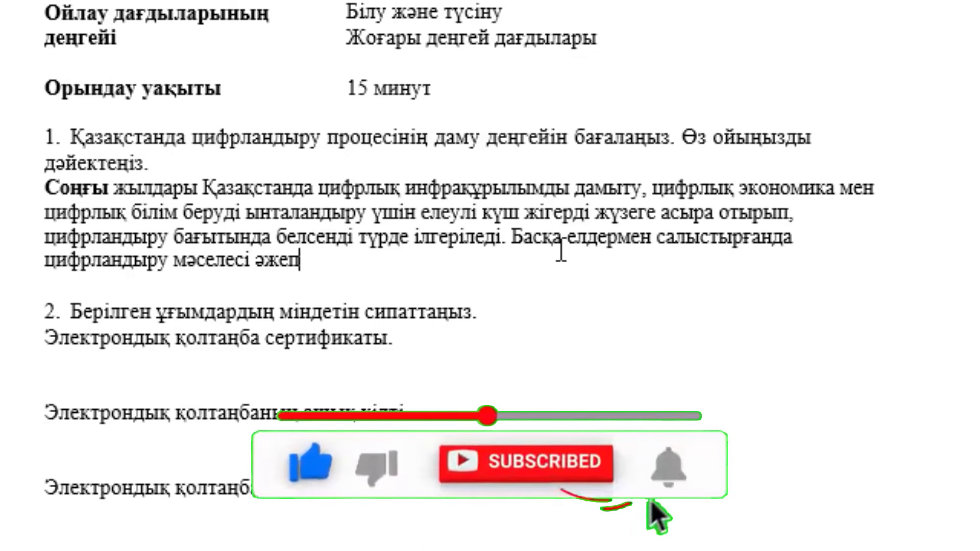
type("тәуі")
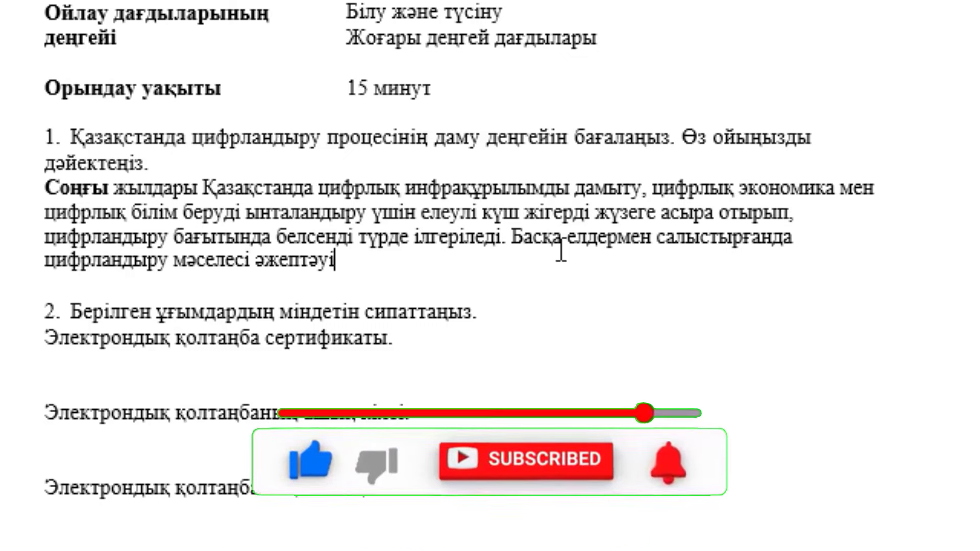
type("р көш і")
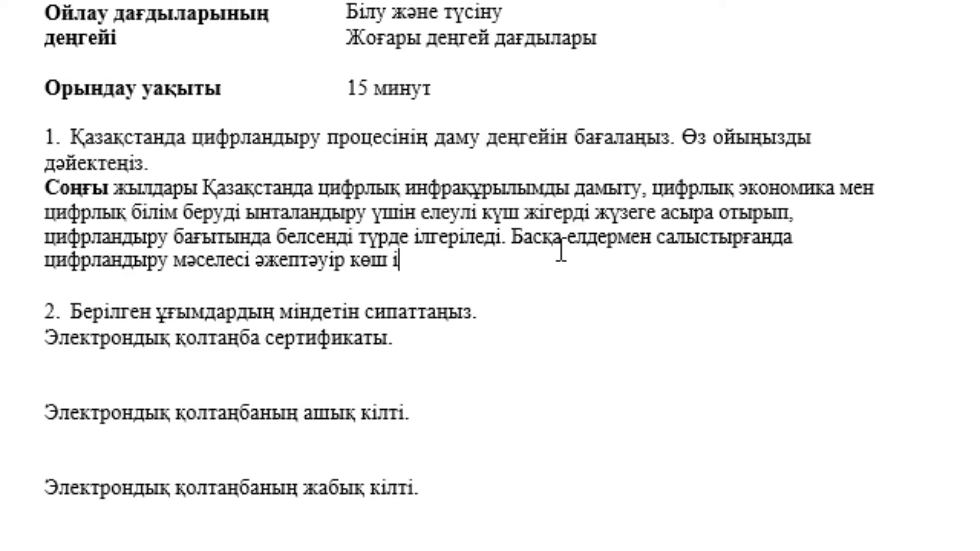
type("лгері деп а")
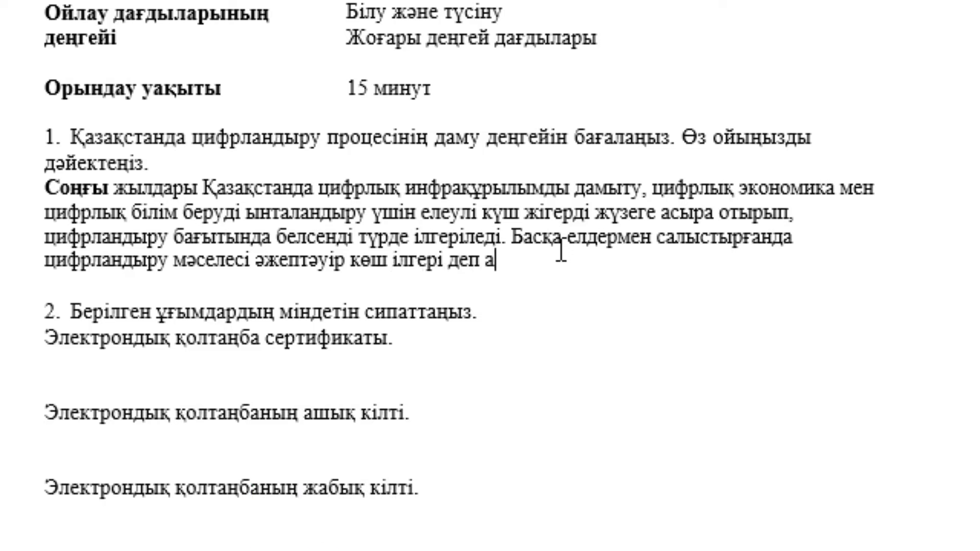
type("йтуға бол")
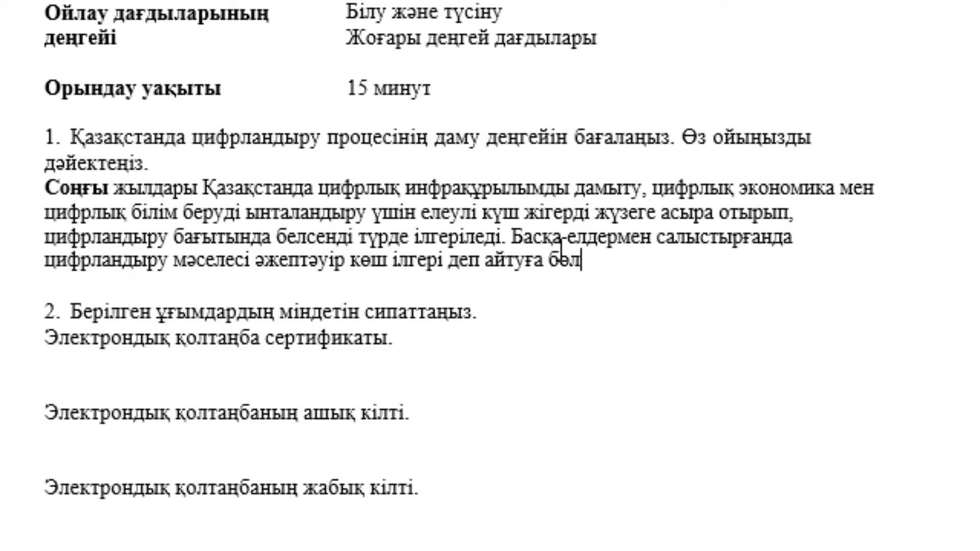
type("ады.")
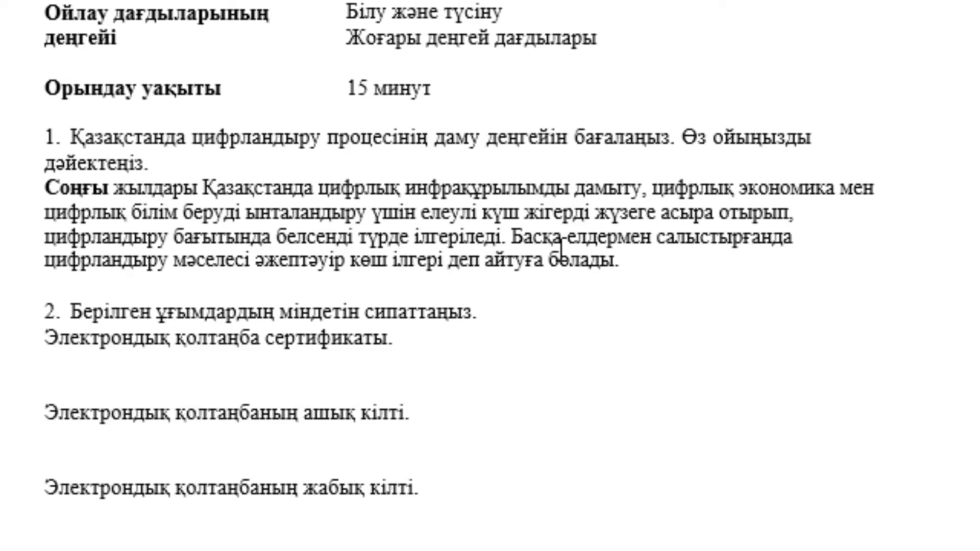
type("К")
key("BackSpace")
- Under question 2, define the certificate: «бұл электрондық қолтаңбаның түпнұсқалығын растау үшін қолданылатын сандық құжат»
scroll(562, 262, "down", 2)
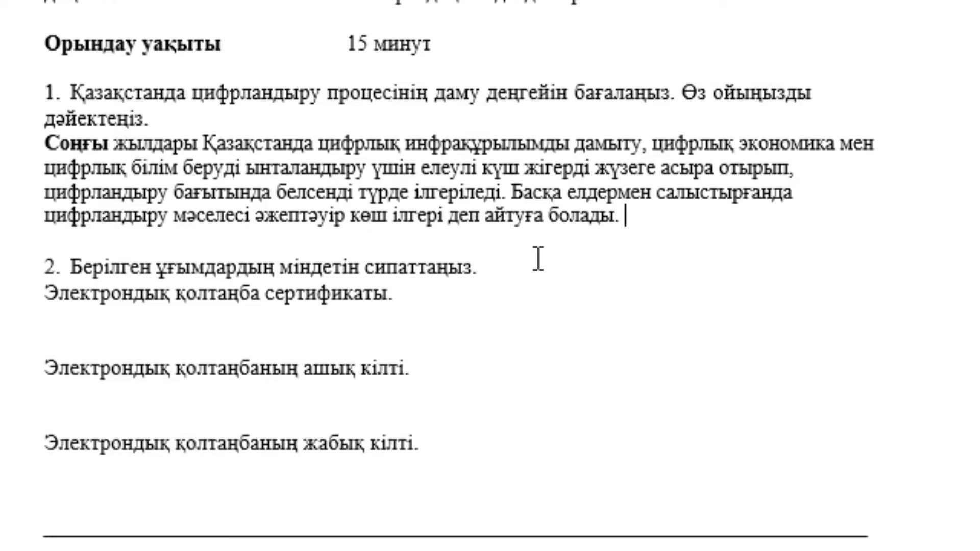
scroll(541, 260, "down", 3)
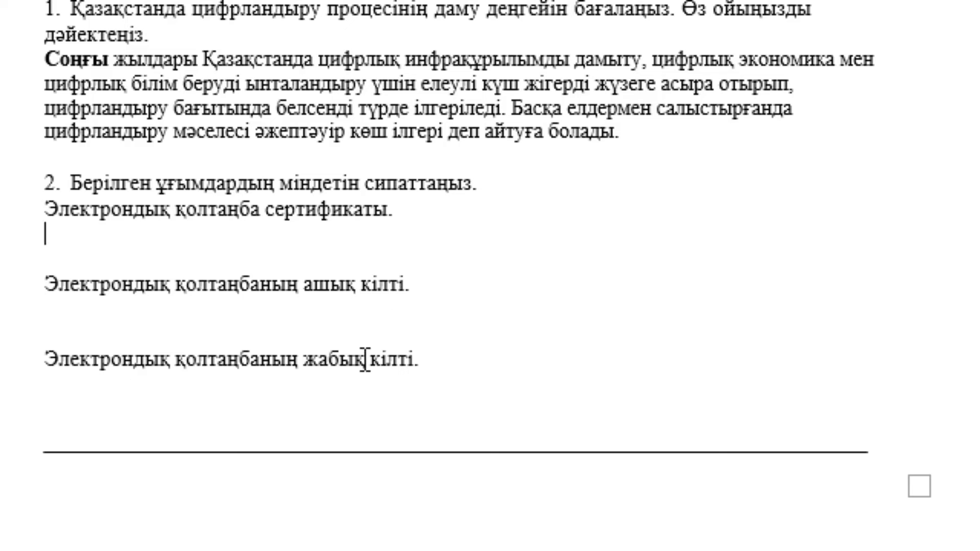
type("Электро")
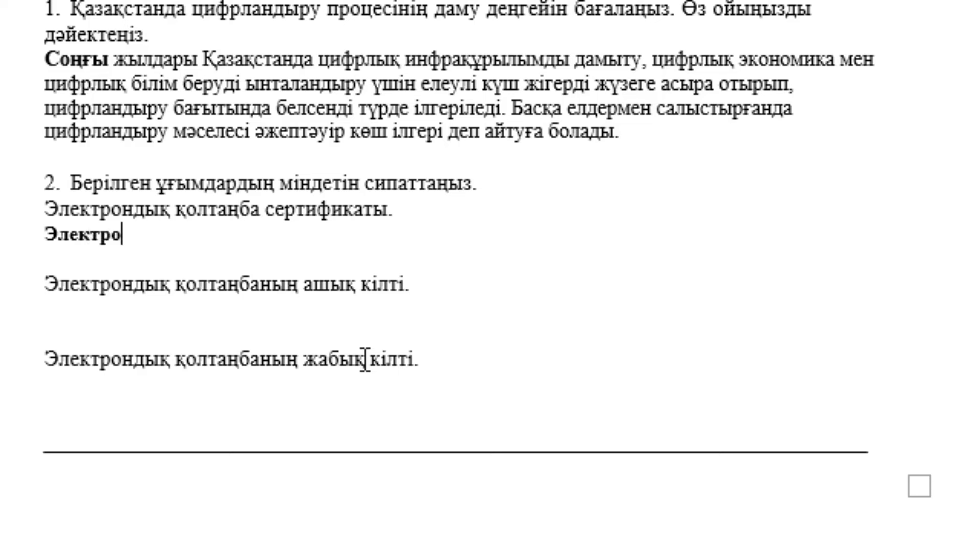
type("нды қол")
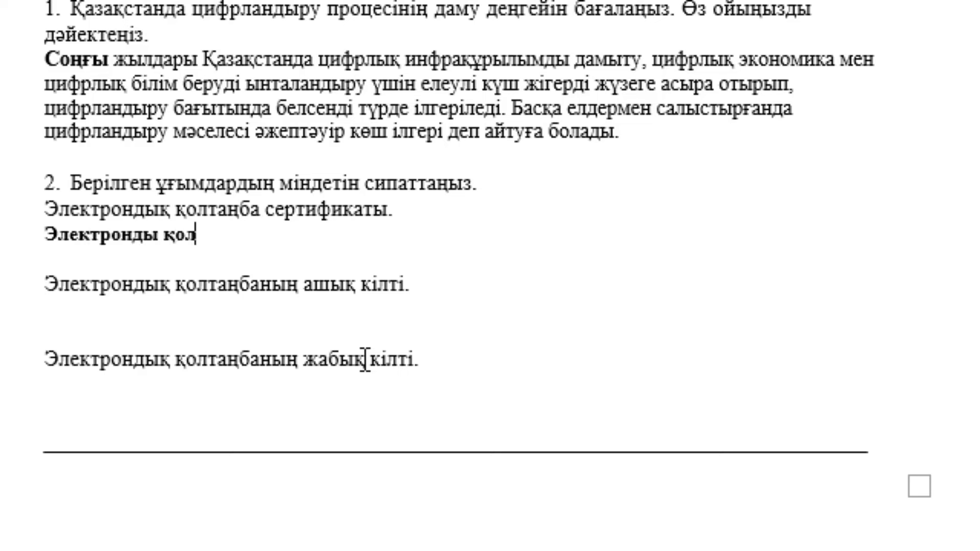
type("таңба т")
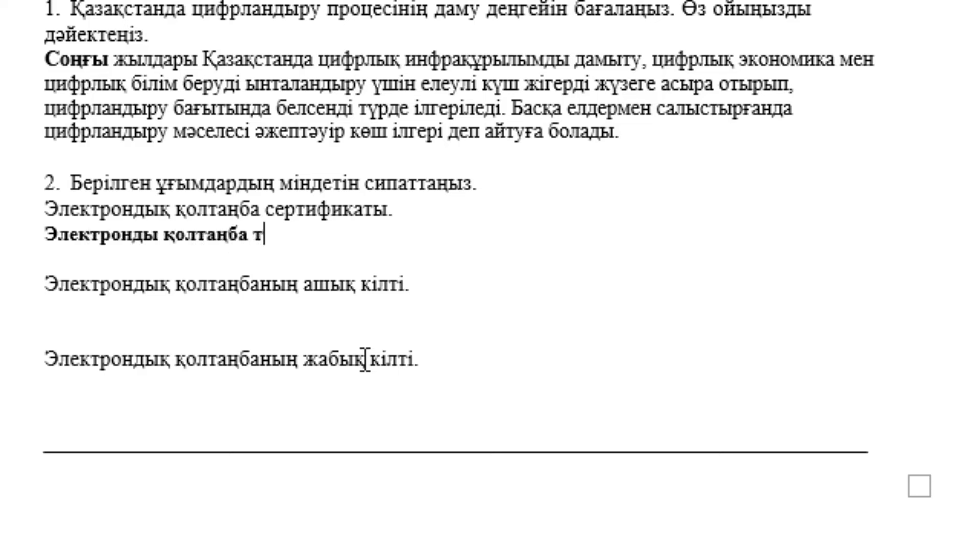
key("BackSpace")
type("сертифик")
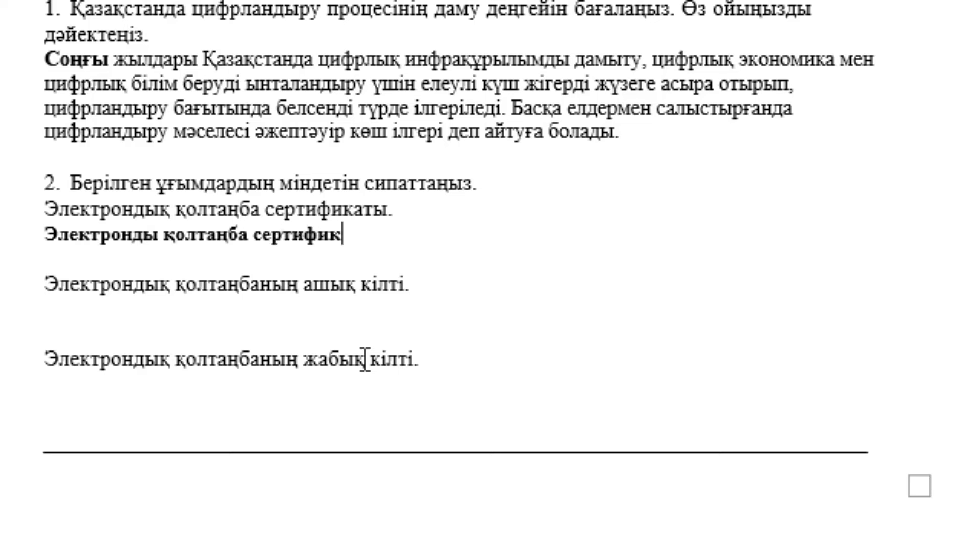
type("аты -  бұл ")
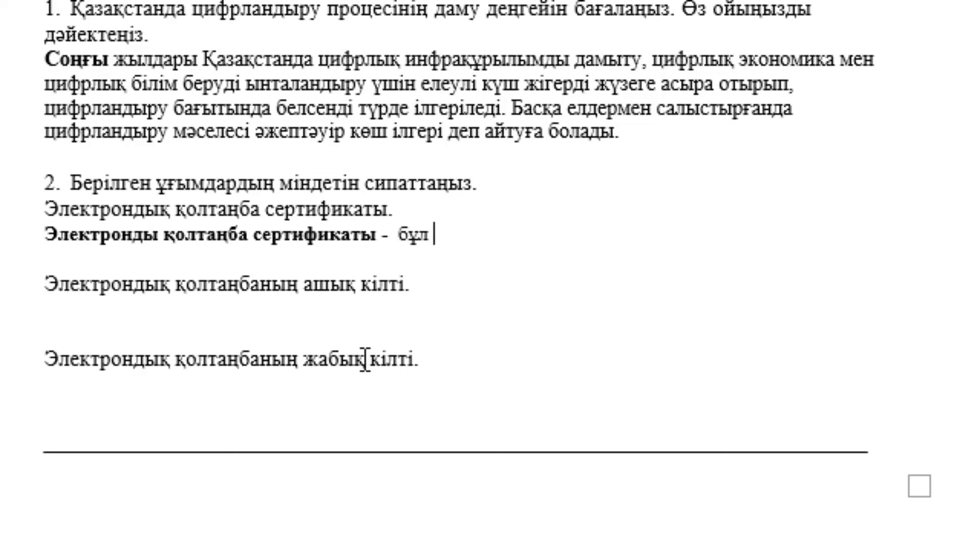
type("электро")
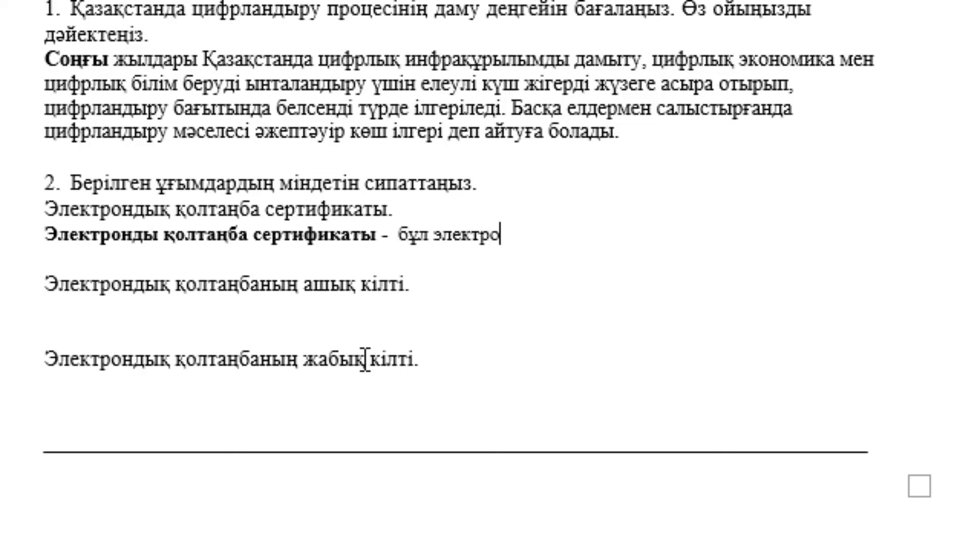
type("ндық")
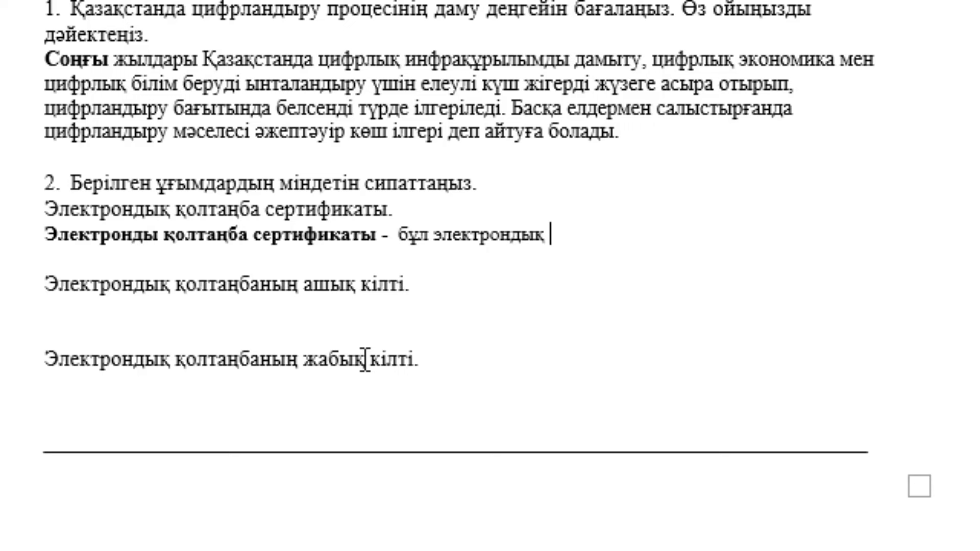
scroll(268, 289, "down", 1)
type("қ")
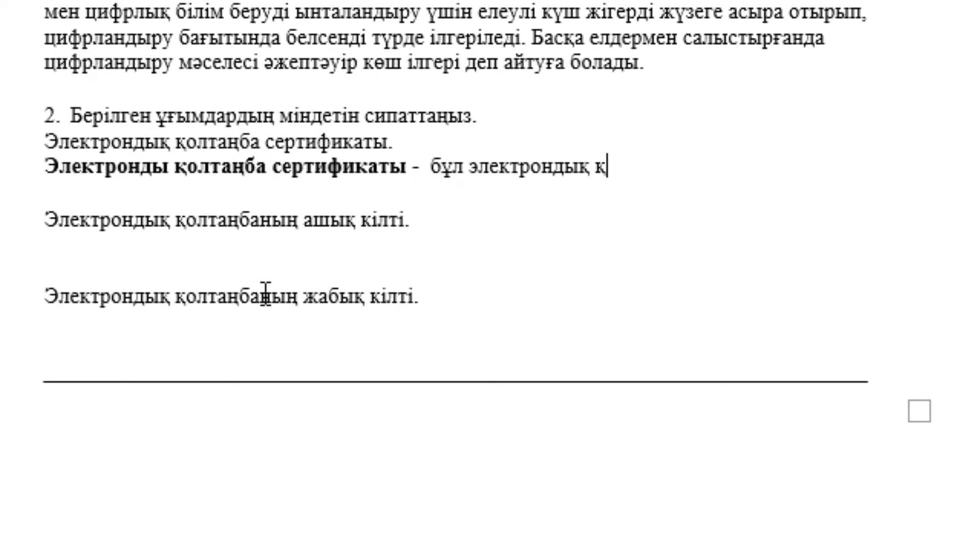
type("олтаңбаны")
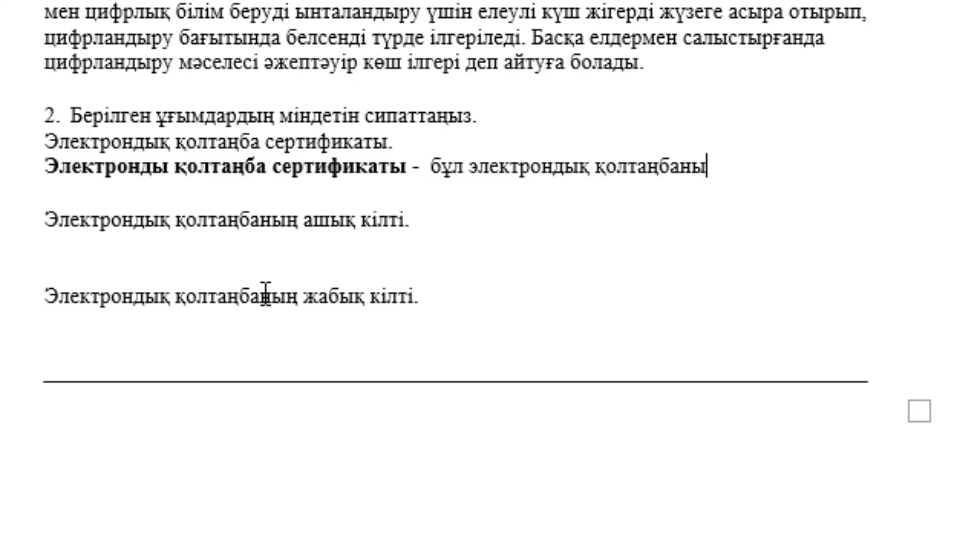
type("ң тү")
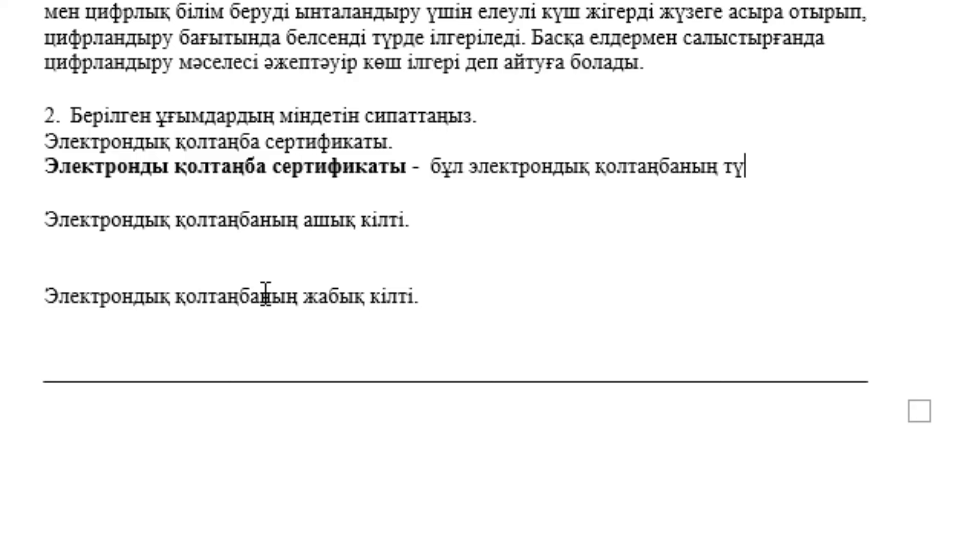
type("пнұсқалы")
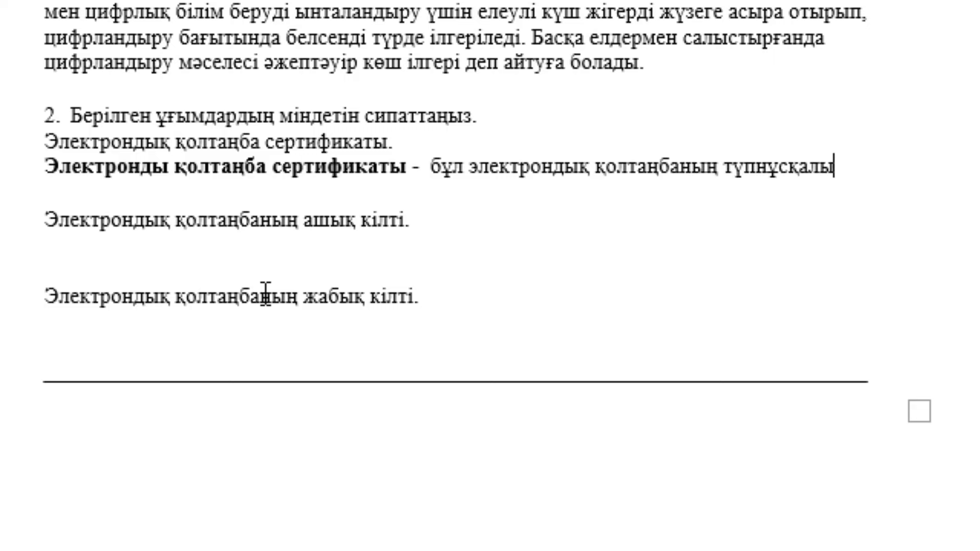
type("ынрас")
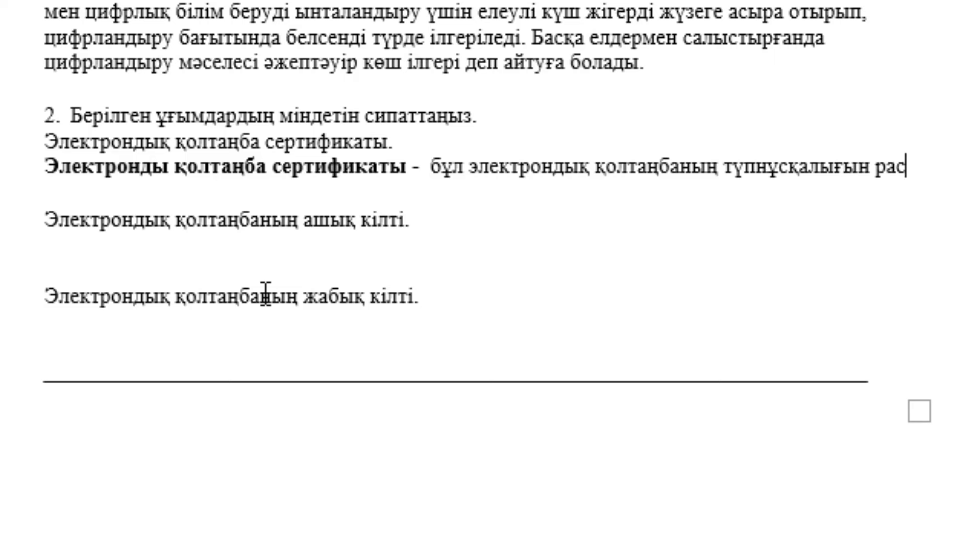
type("тау үшін ")
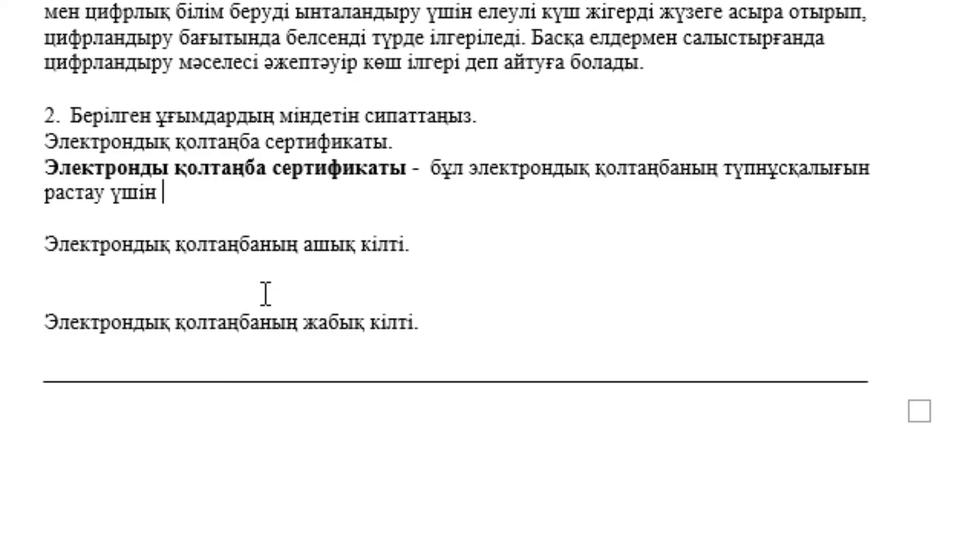
type("қолдан")
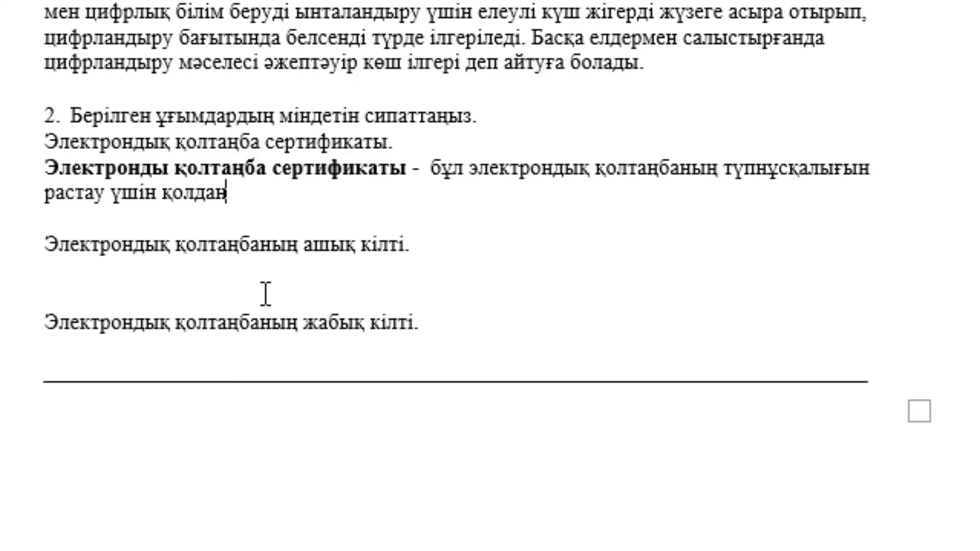
type("ылатын санд")
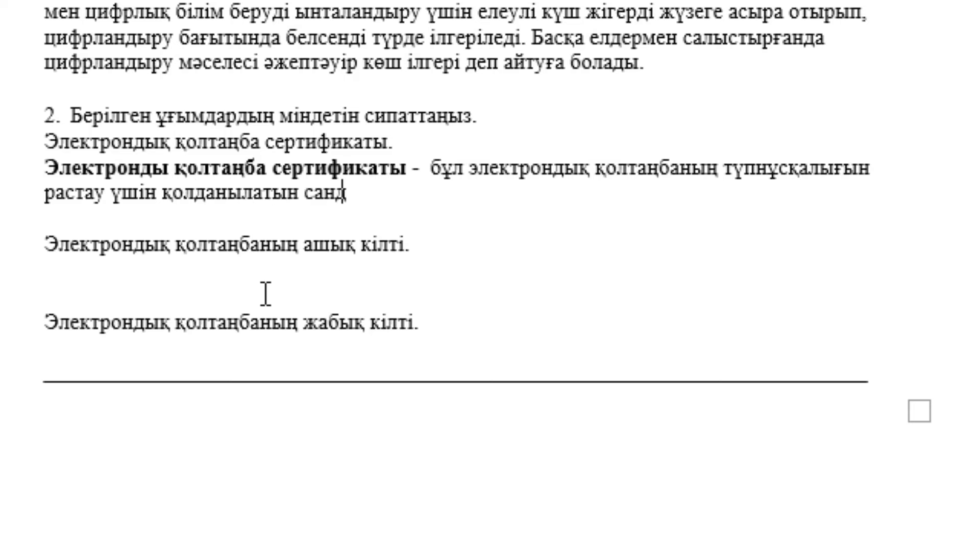
type("ық к")
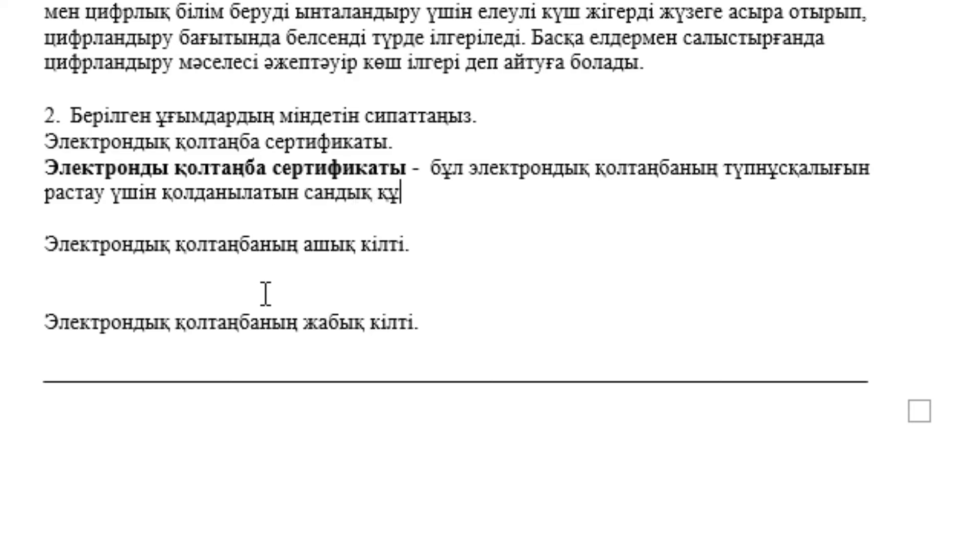
type("жат.он")
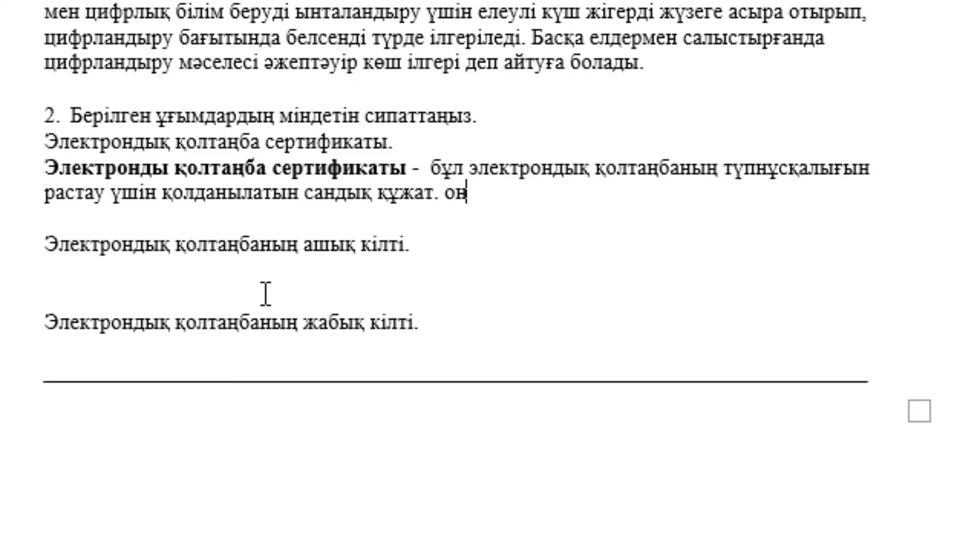
type("да сертифик")
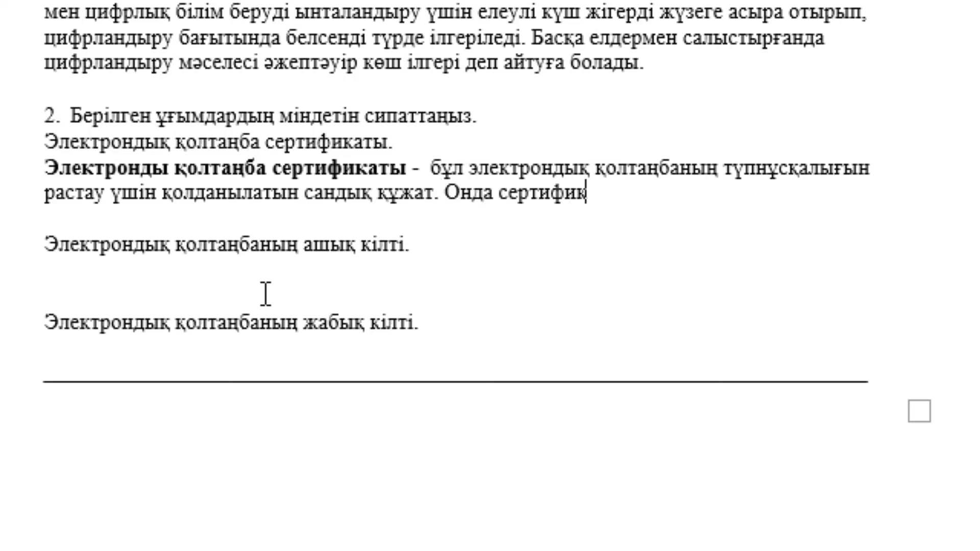
type("ат ие")
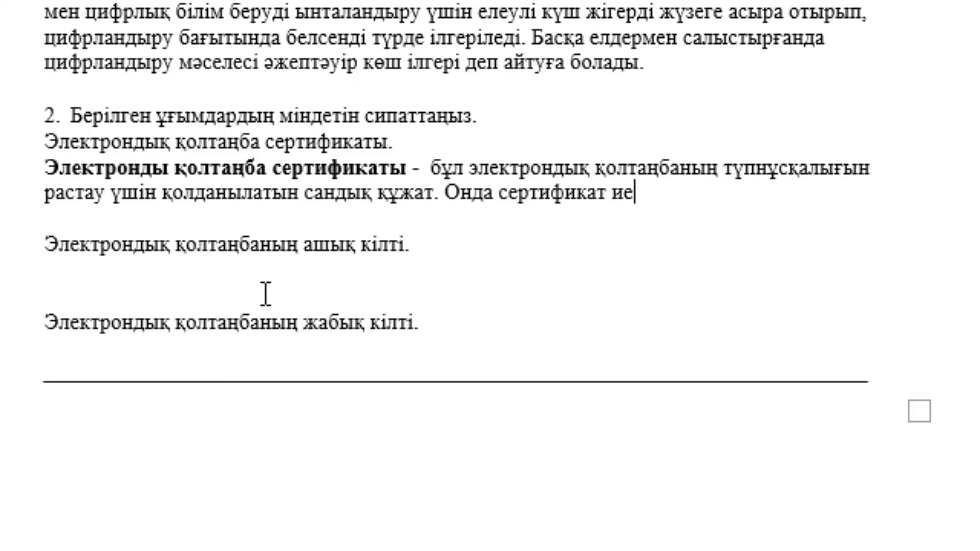
type("сі турал")
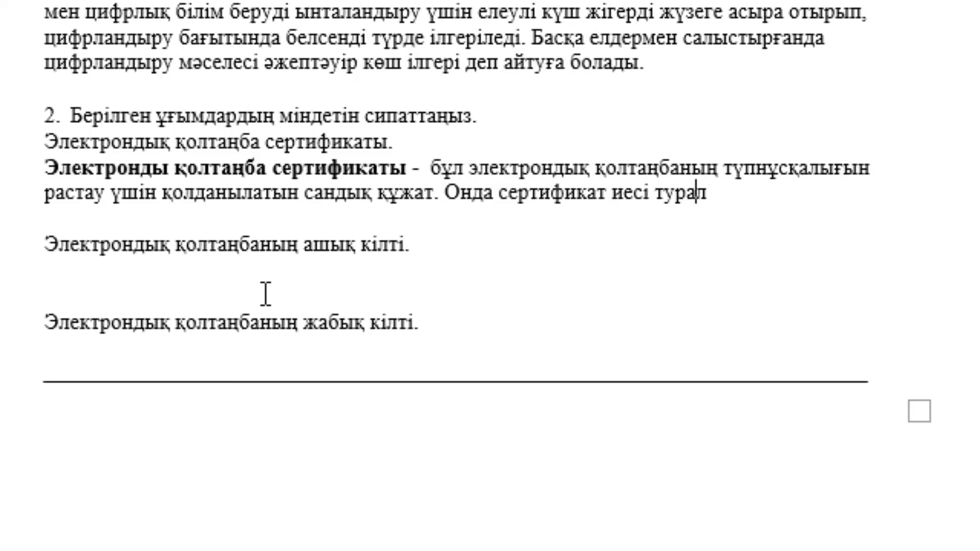
type("ы ақпарат,")
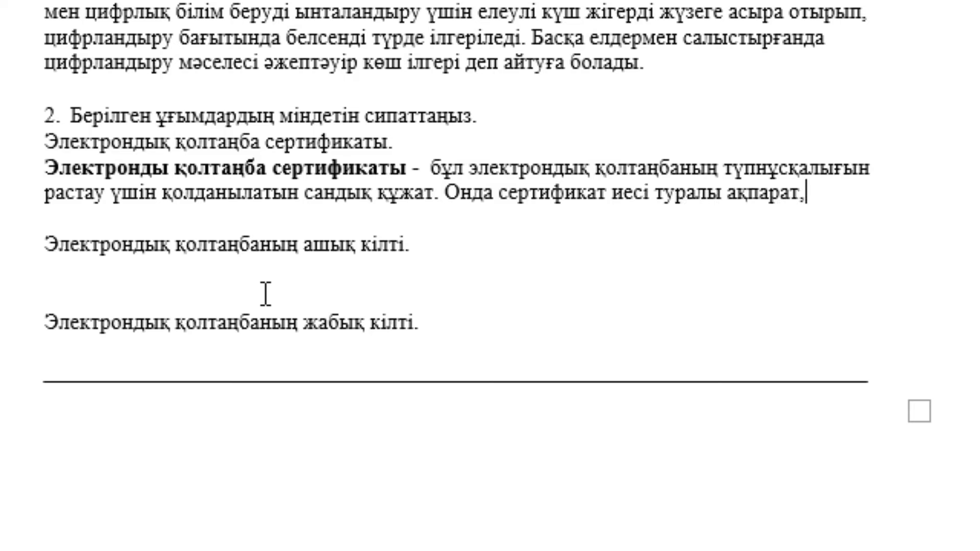
type(" сондай а")
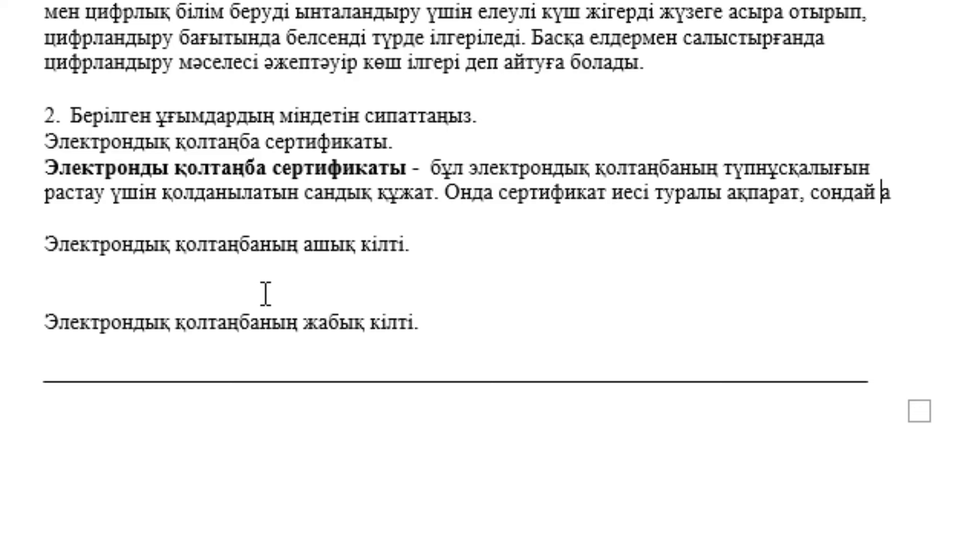
type("қ ие")
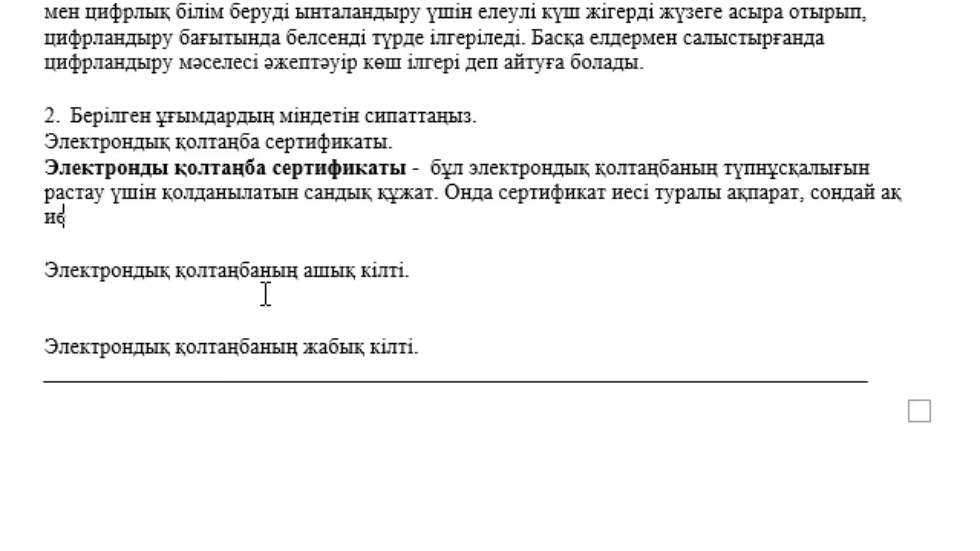
type("сінің")
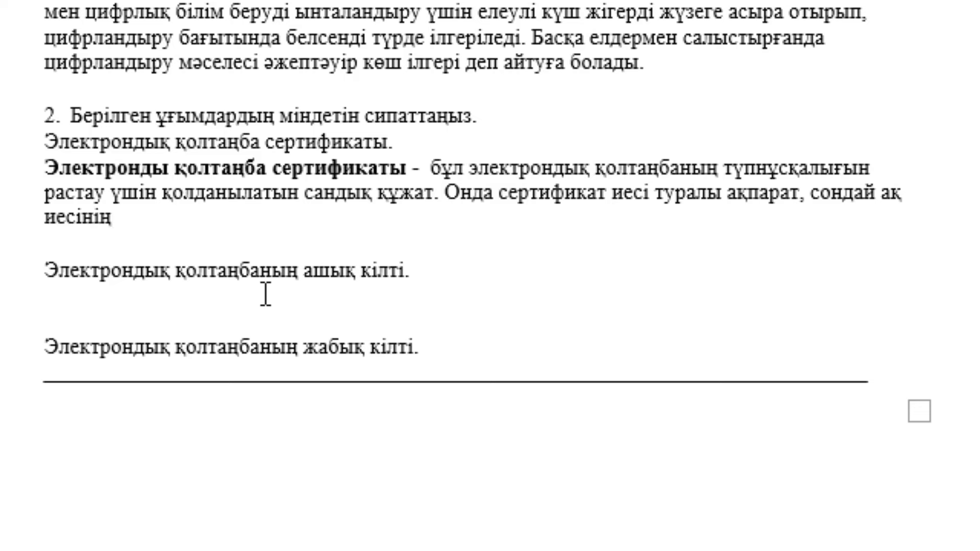
type("жеке клі")
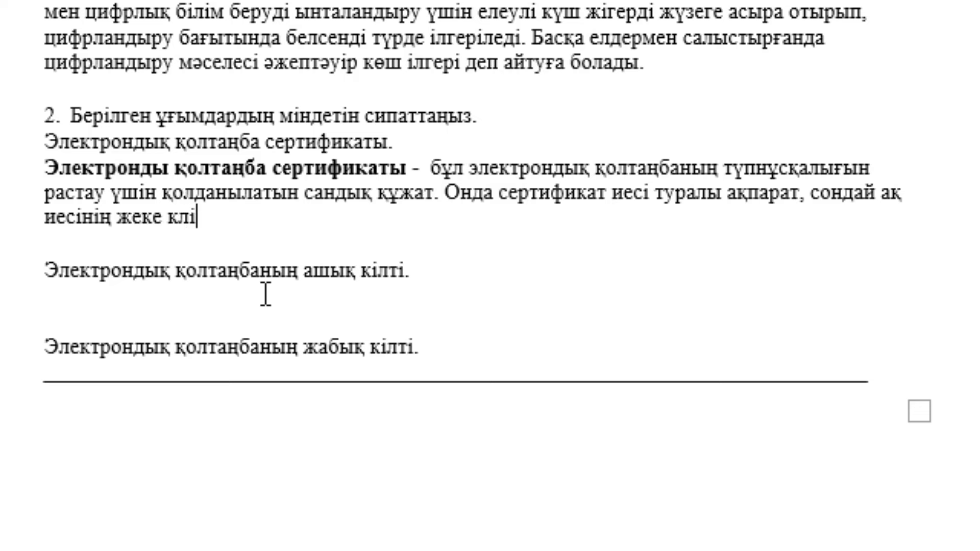
- Add the public-key sentence ending «ортақ кілт бар.» and the sentence about certification centres ensuring authentication and data integrity
key("BackSpace")
type("ілті")
type("ар")
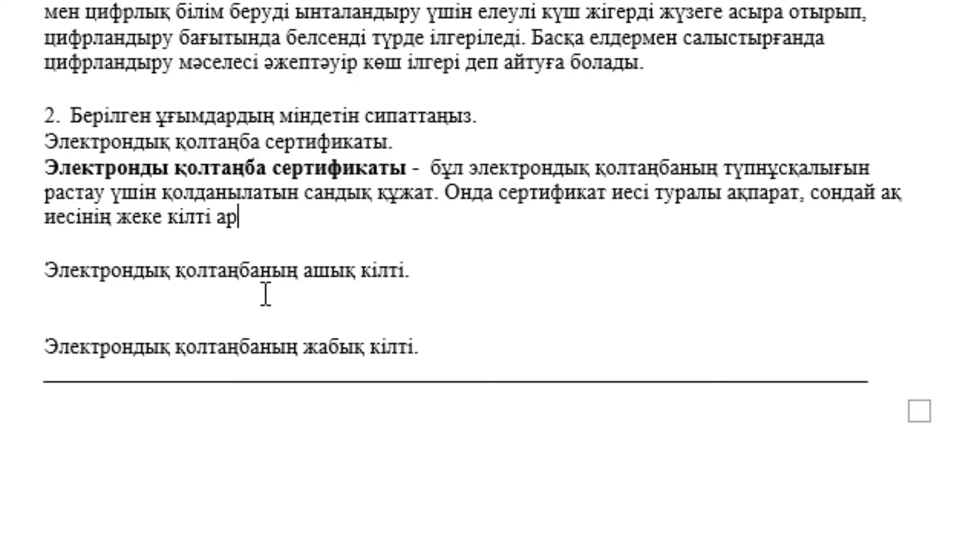
type("қылы жас")
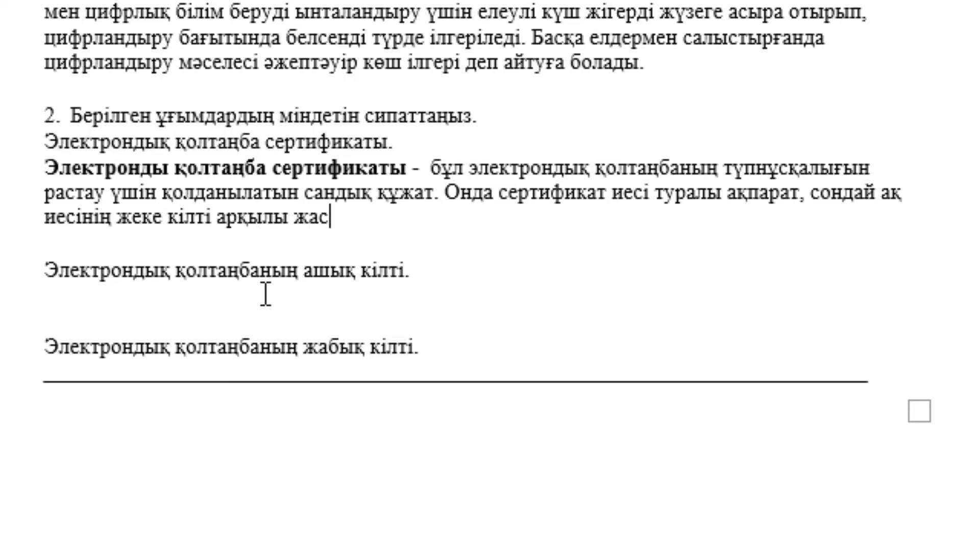
type("алғанци")
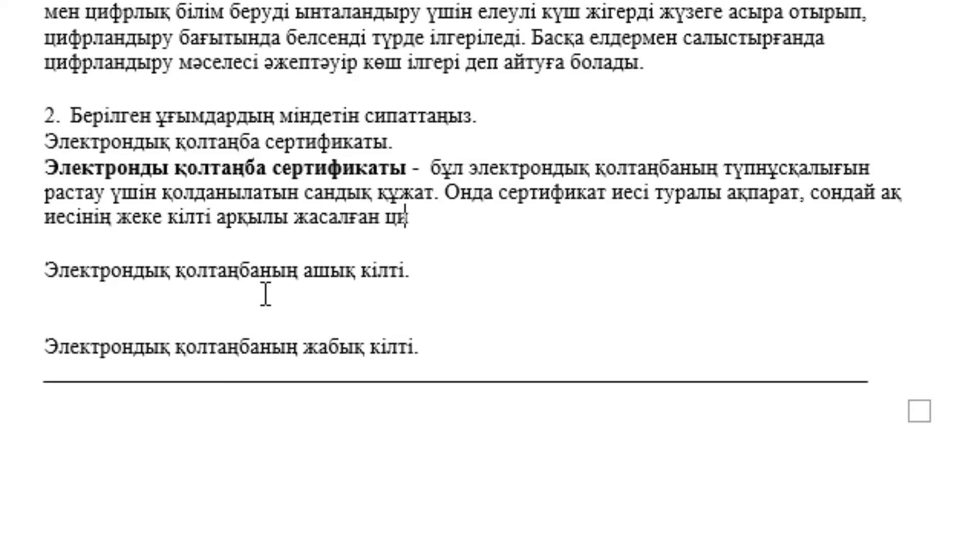
type("фрлық")
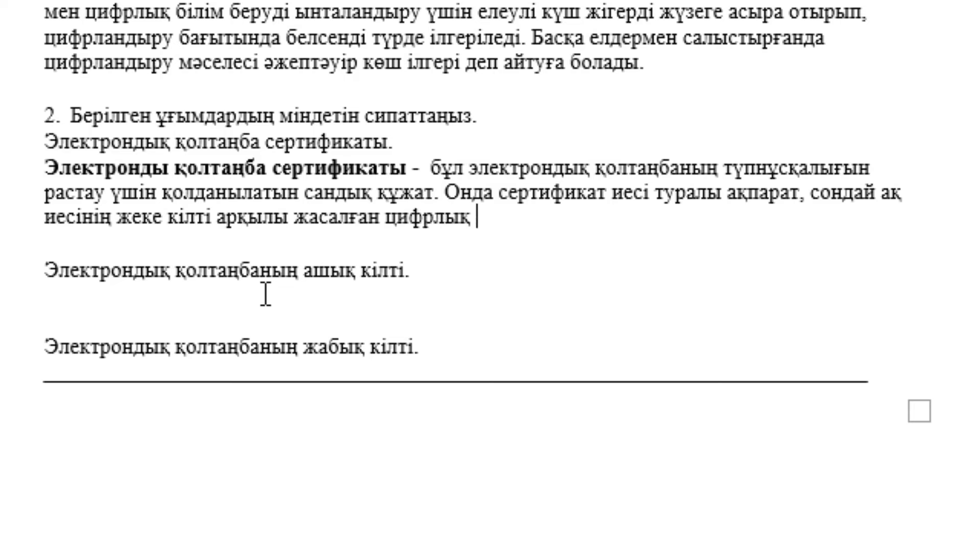
type(" қолтаңб")
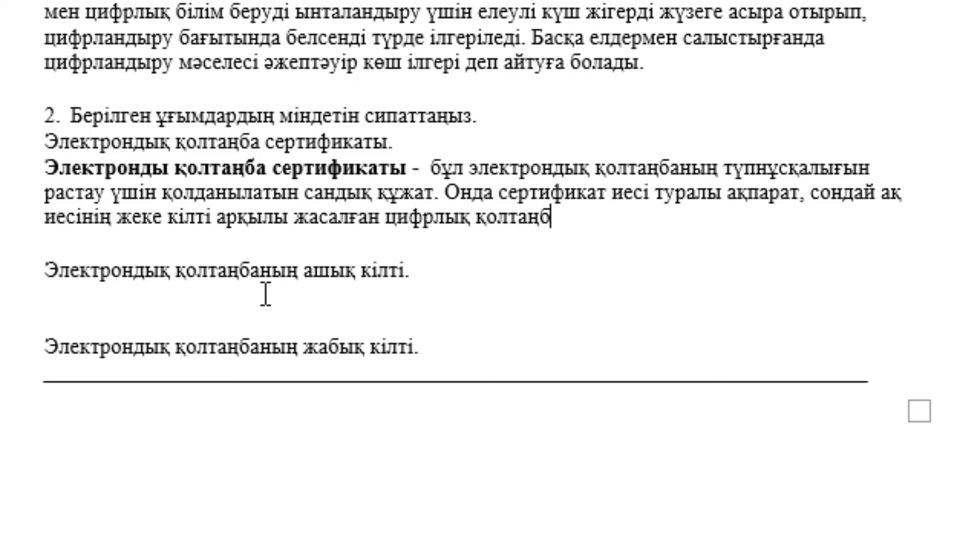
type("аны те")
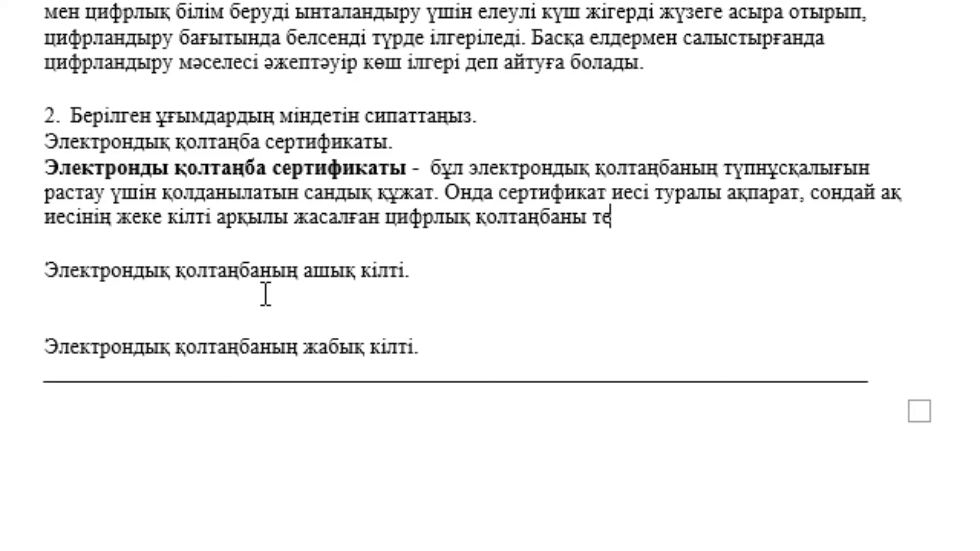
type("ксеру үшін")
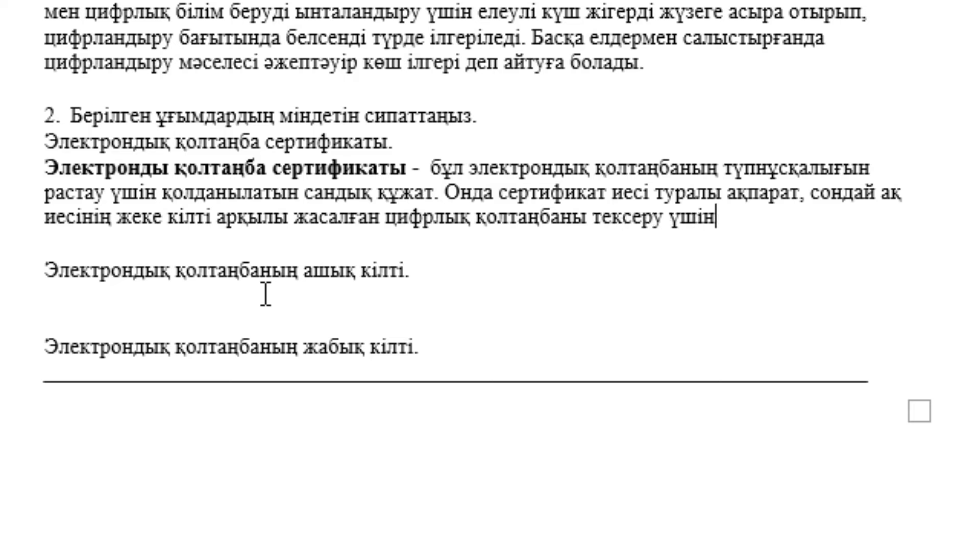
type(" пайд")
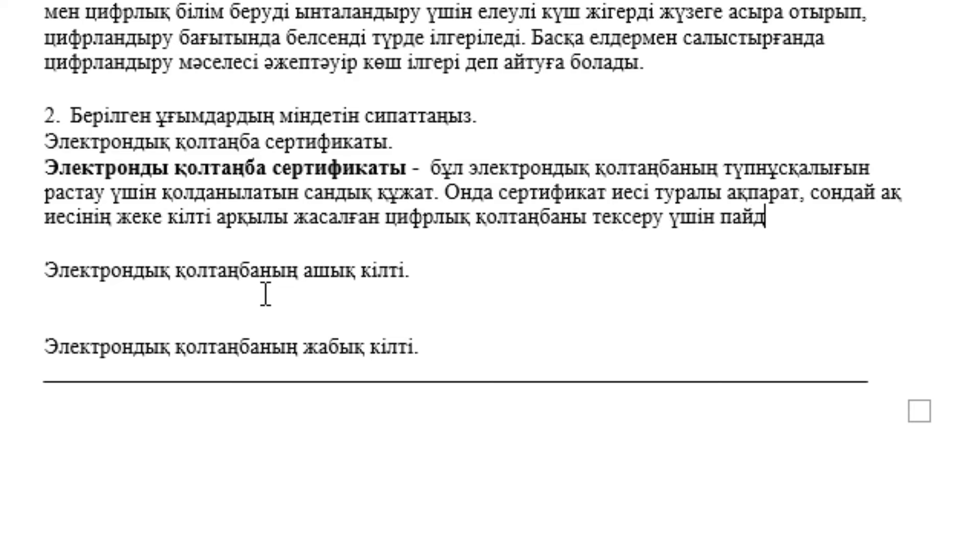
type("аланы")
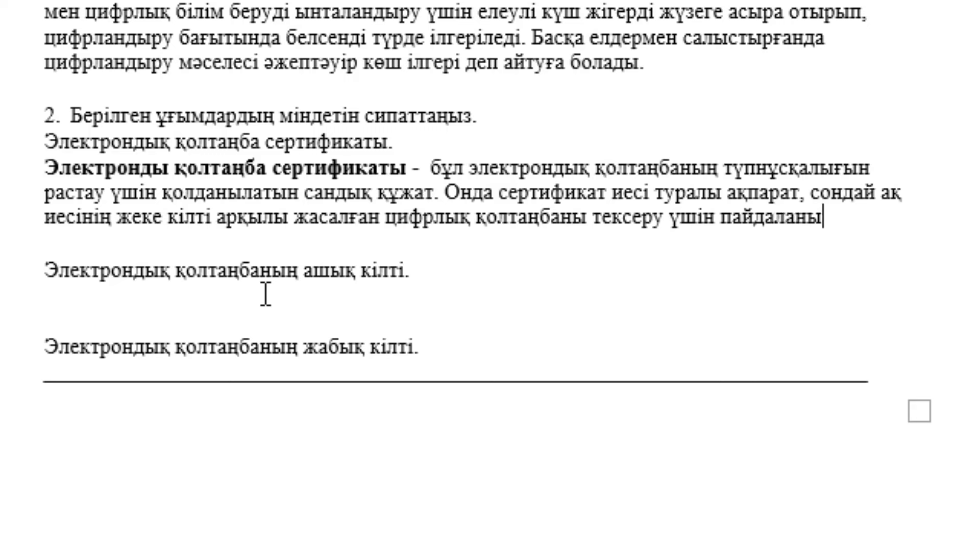
type("латын")
type("атын жа")
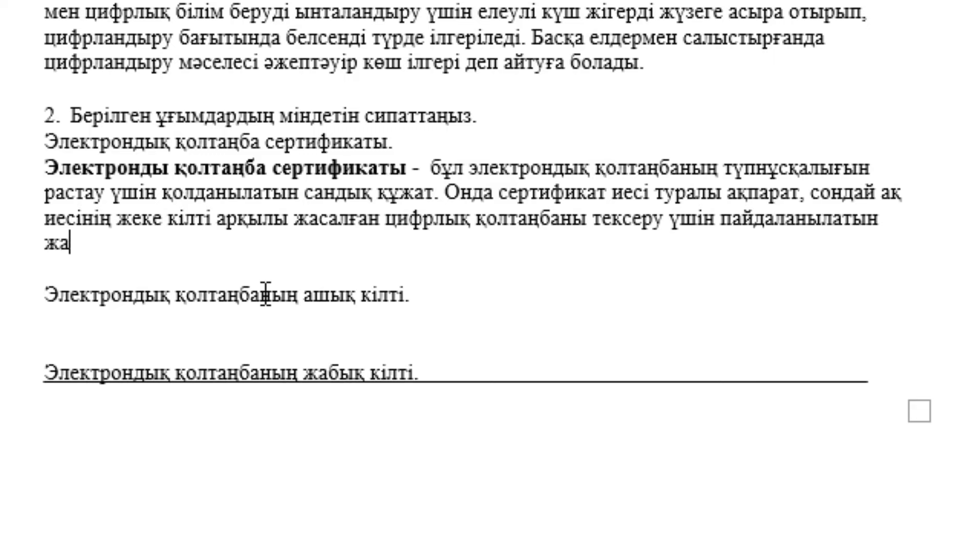
type("лпыға о")
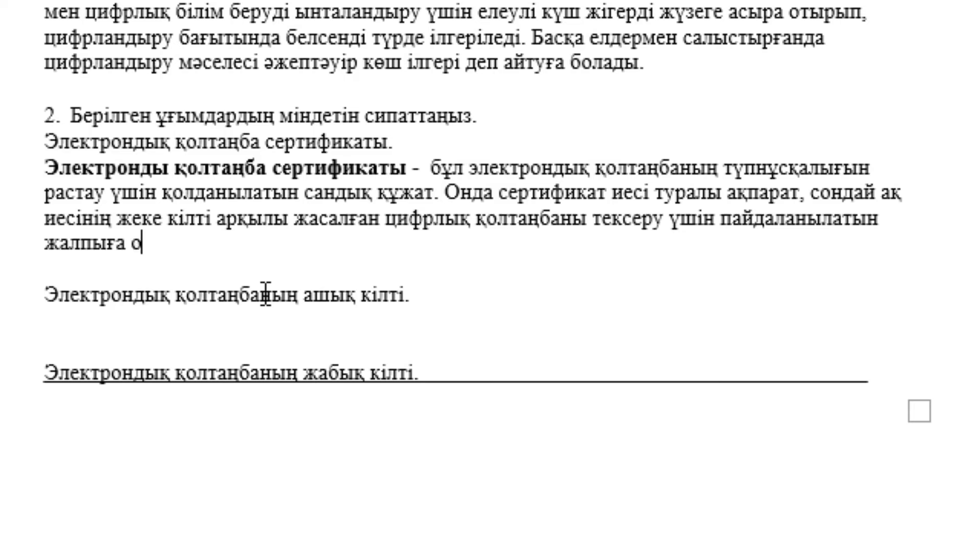
type("ртақ кі")
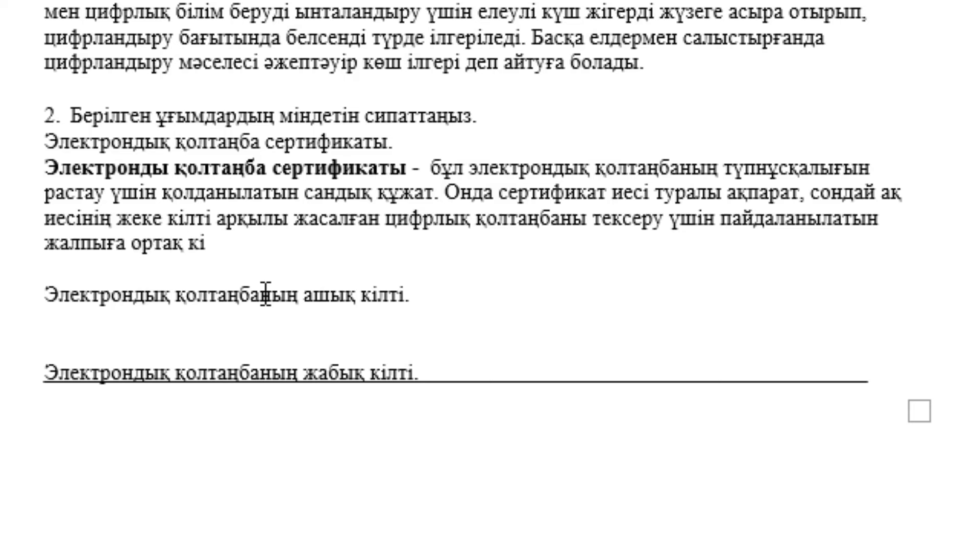
type("лт бар.")
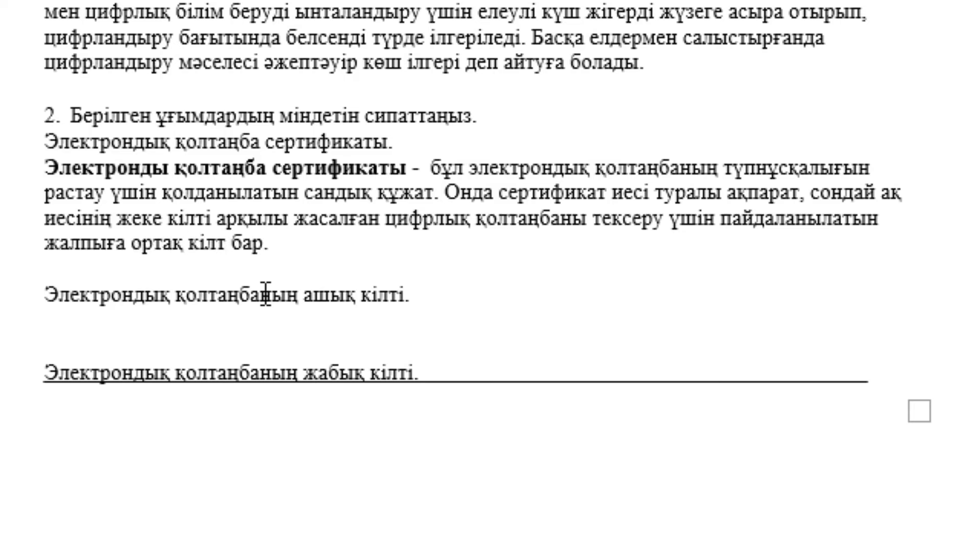
type("эл")
type("ектрондық")
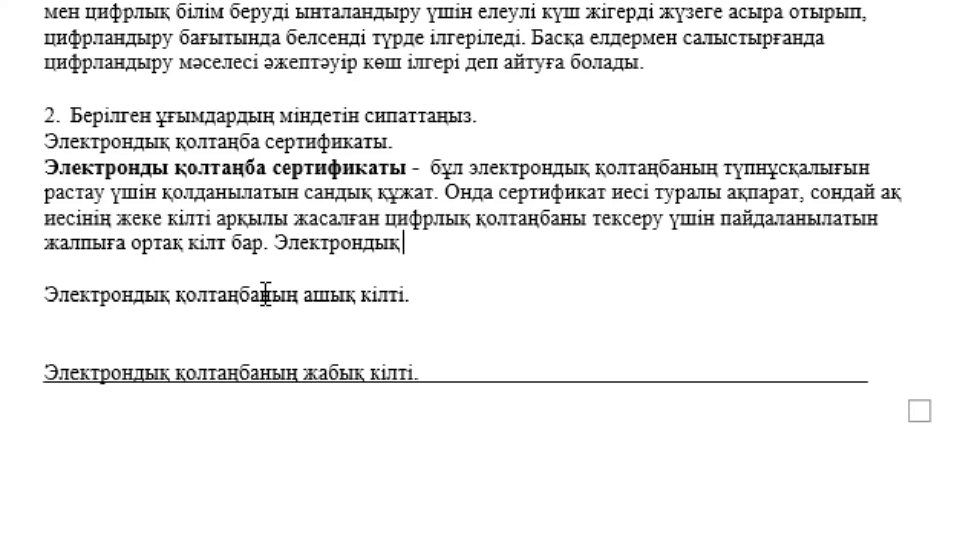
type(" қолтаң")
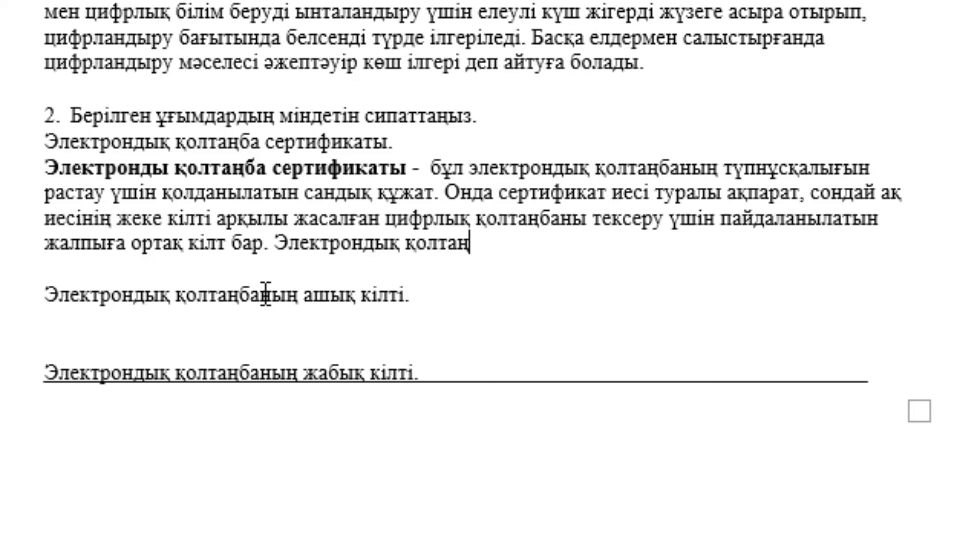
type("ба сертифи")
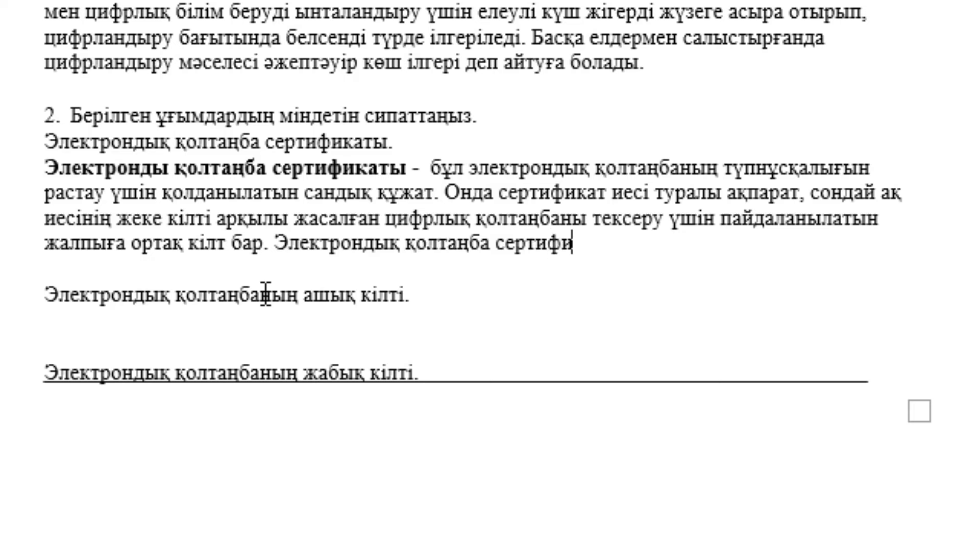
type("каттарып")
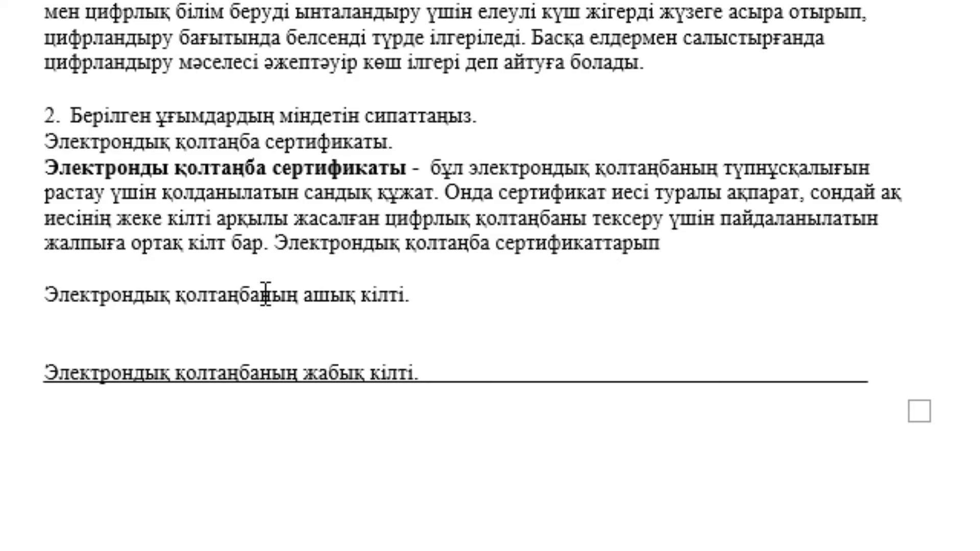
key("BackSpace")
type("н")
type(" се")
type("ртификаттау")
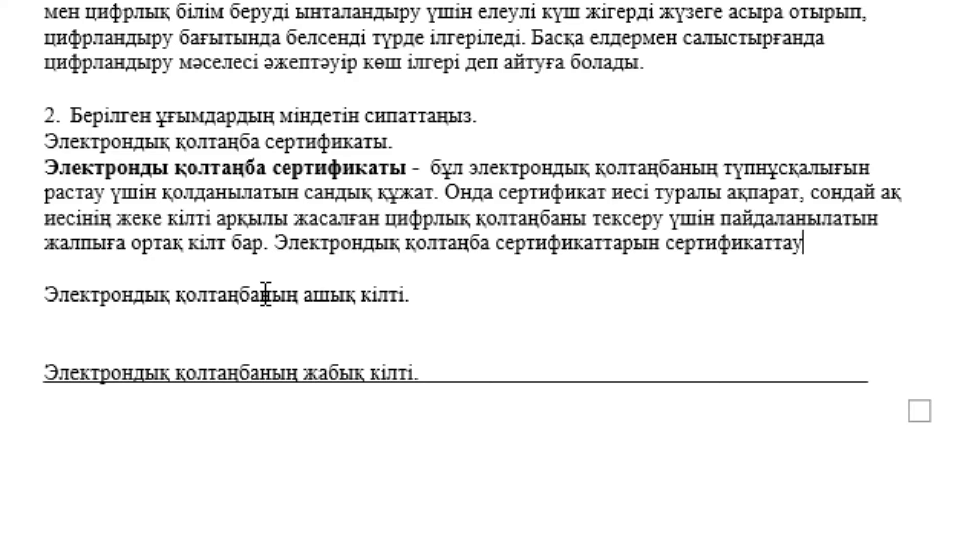
type(" орталы")
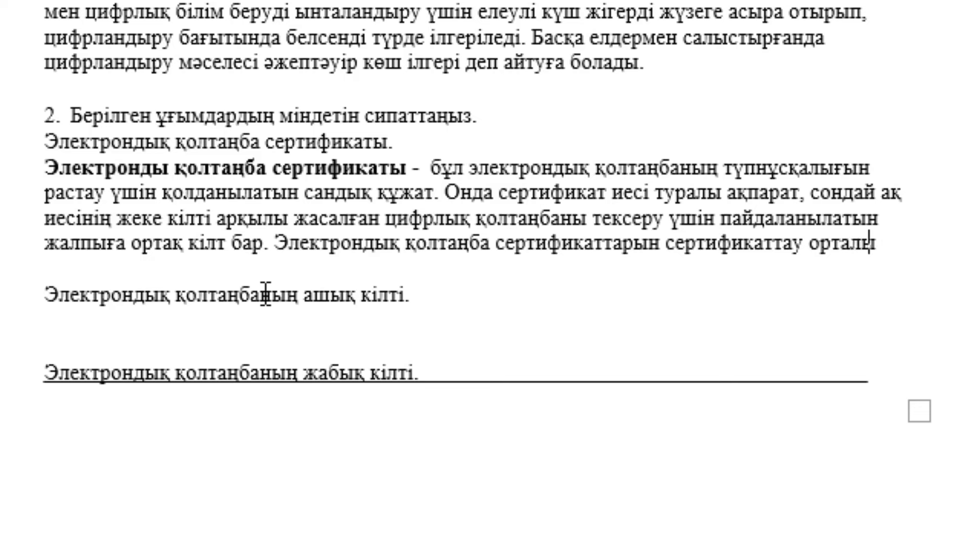
type("қтары ш")
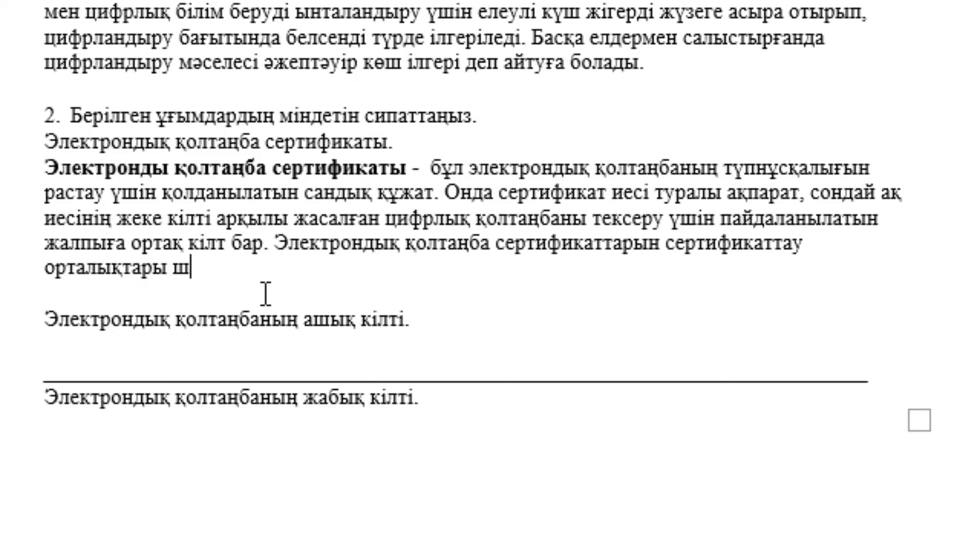
type("ығарады және")
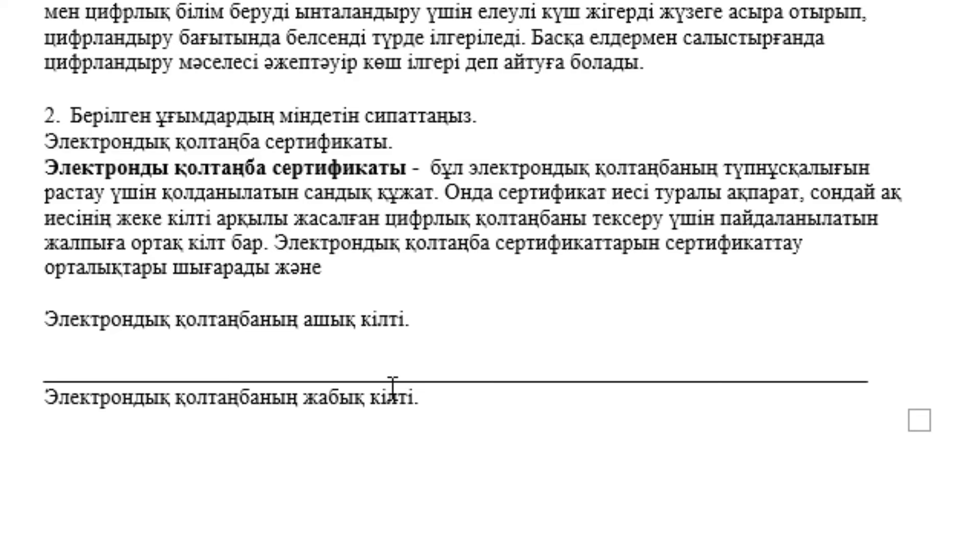
type(" а")
type("утен")
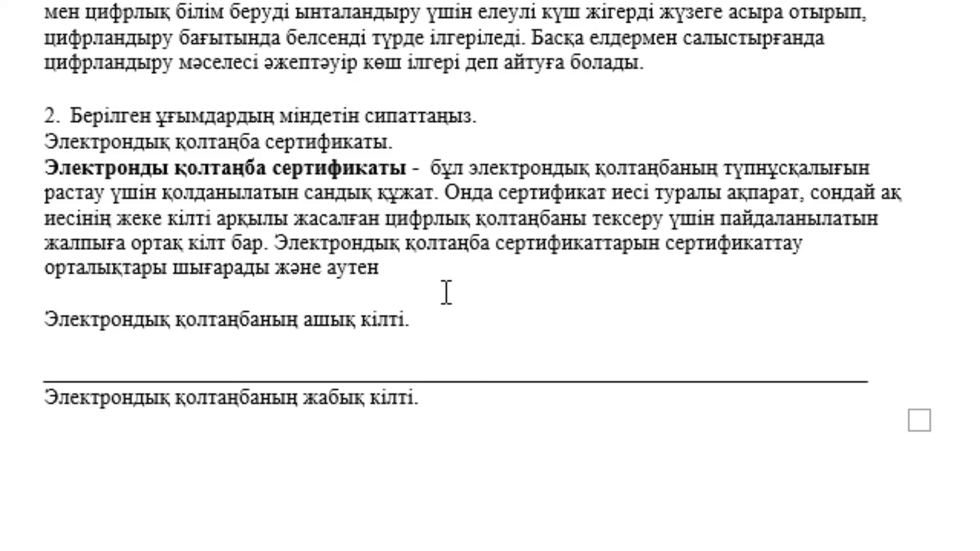
type("тификац")
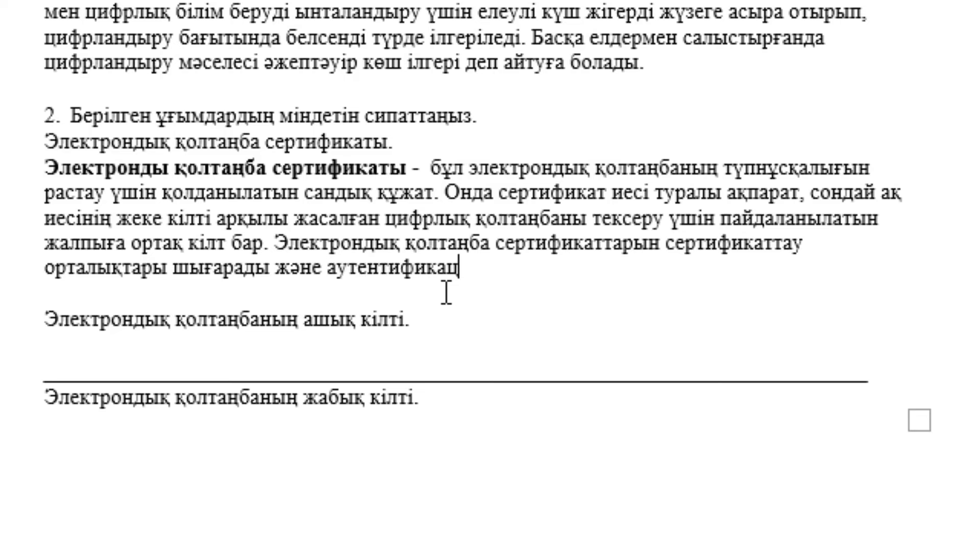
type("ия ")
type("про")
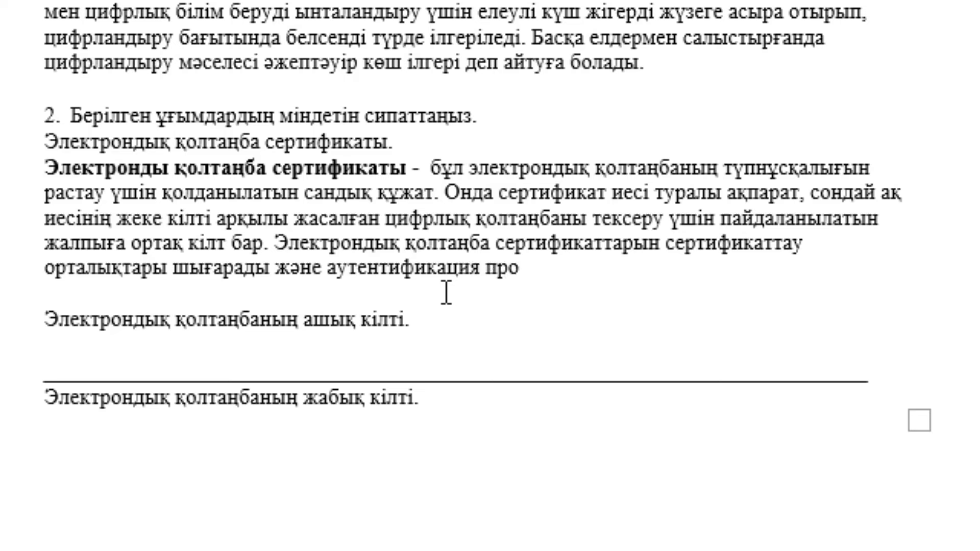
type("цесінің с")
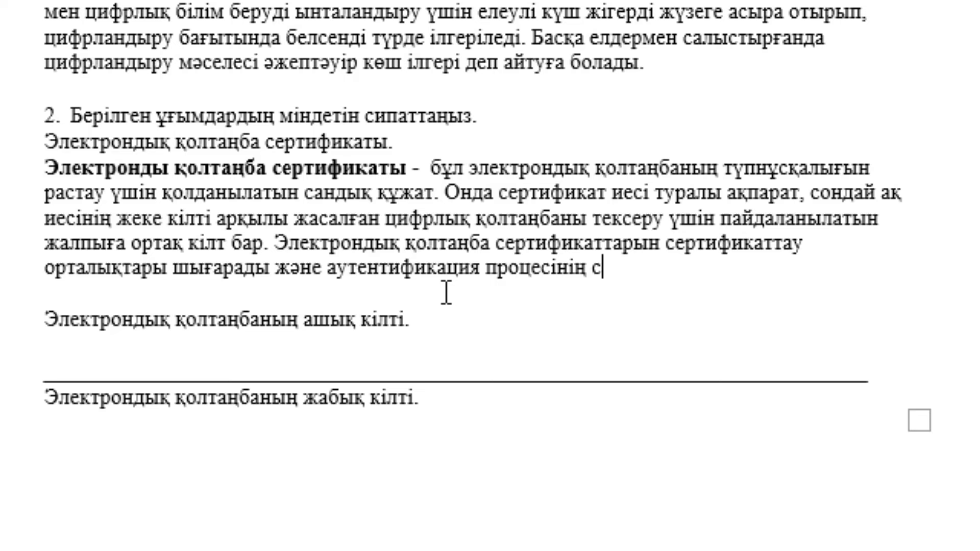
type("енімділігін ")
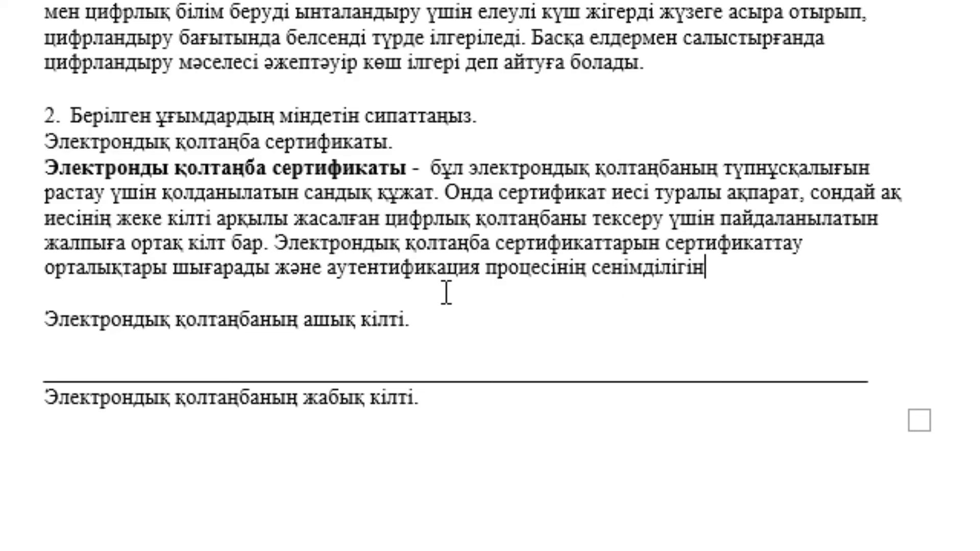
type("және")
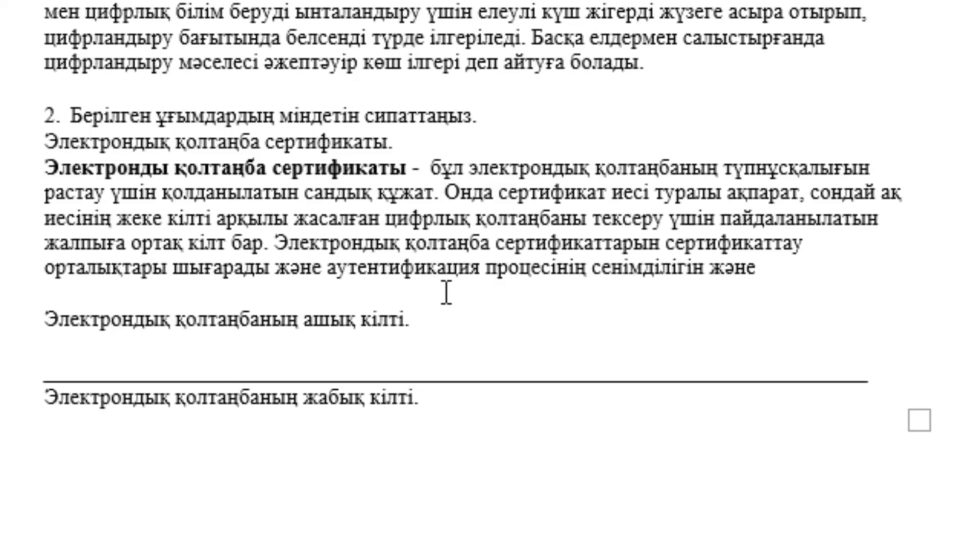
type(" электронд")
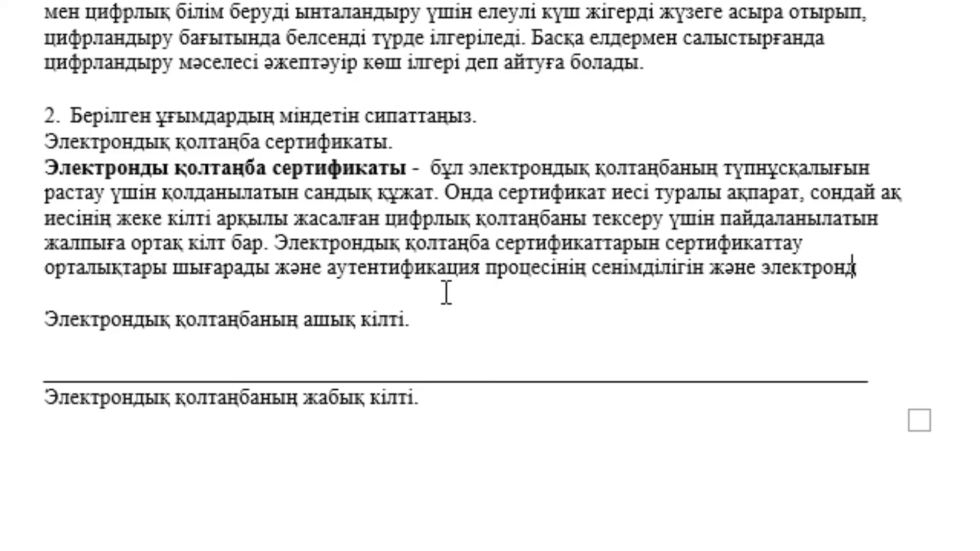
type("ық ")
type("комму")
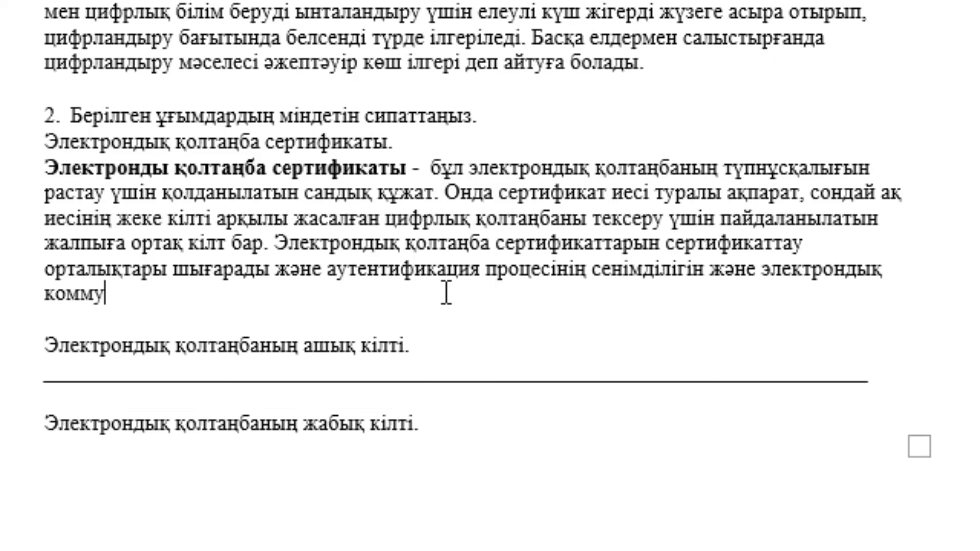
type("никация")
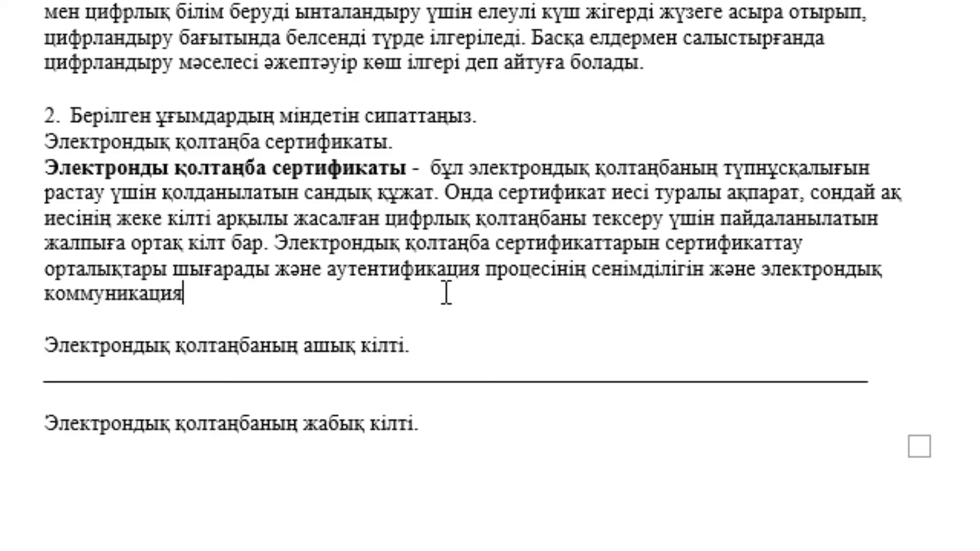
type("дағы де")
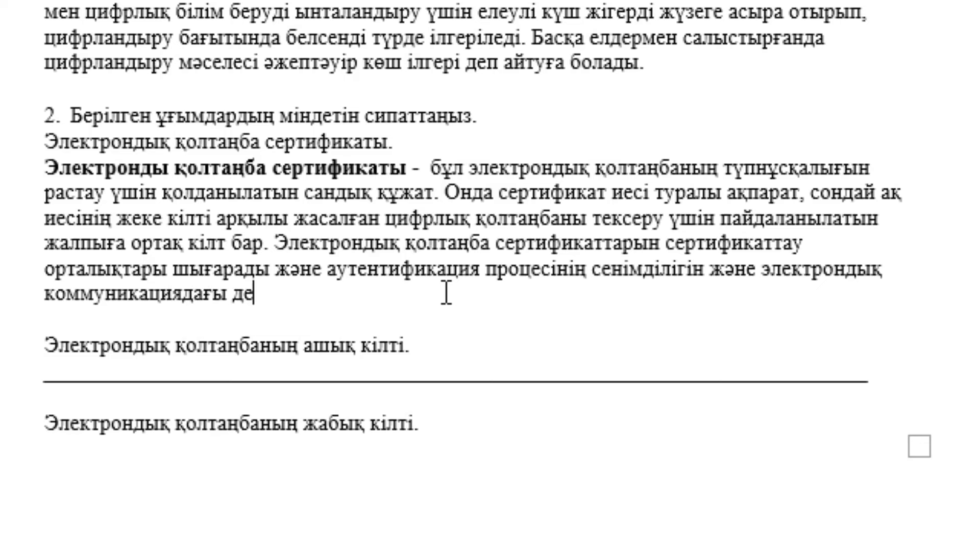
type("ректердің")
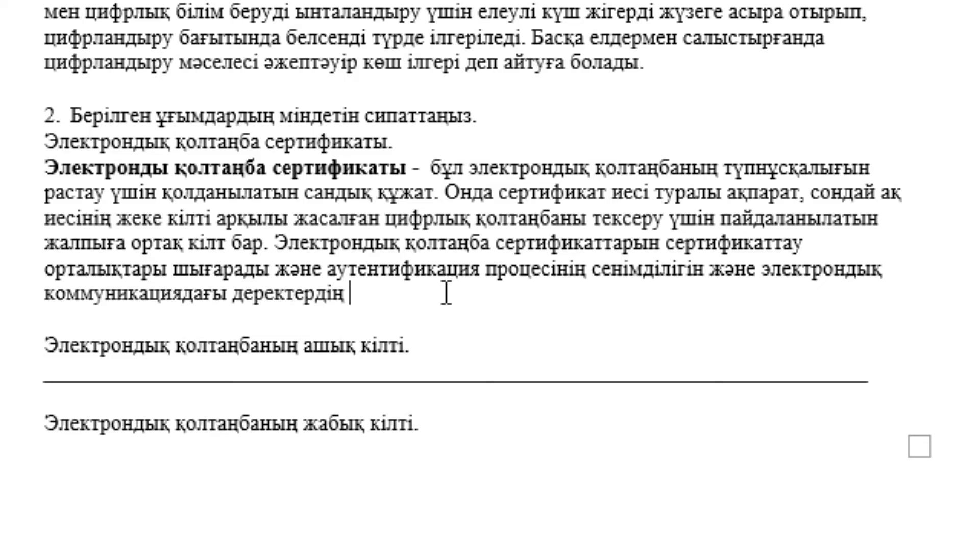
type(" тұтасты")
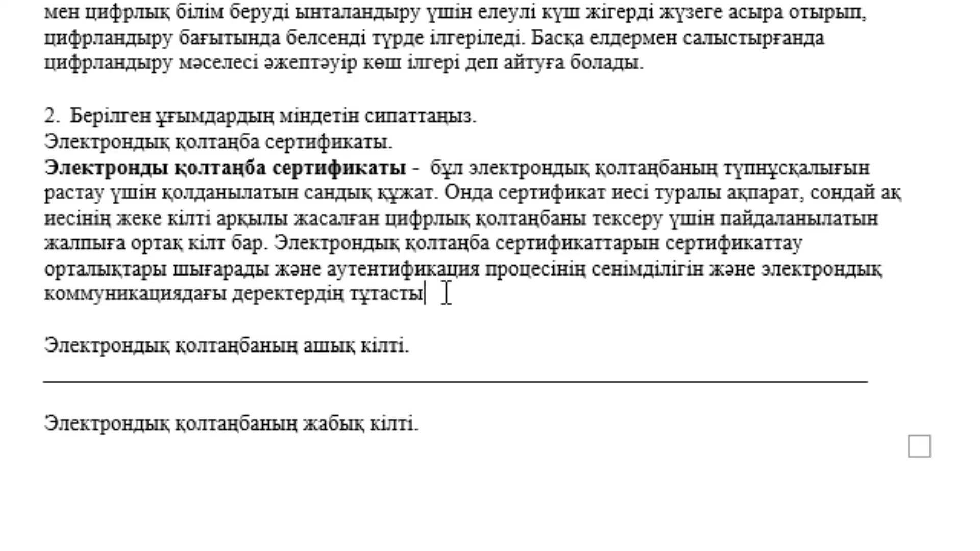
type("ғын қамтамас")
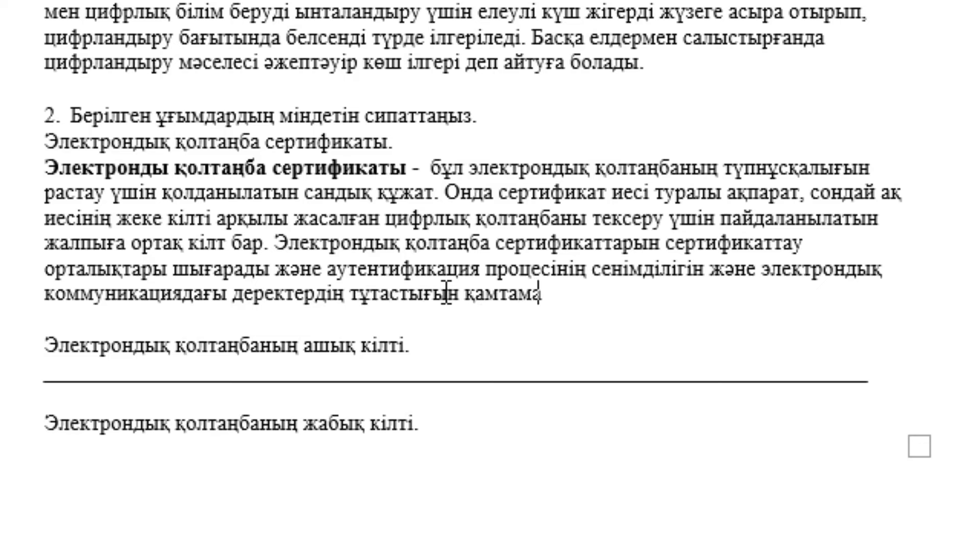
type("ыз етеді.")
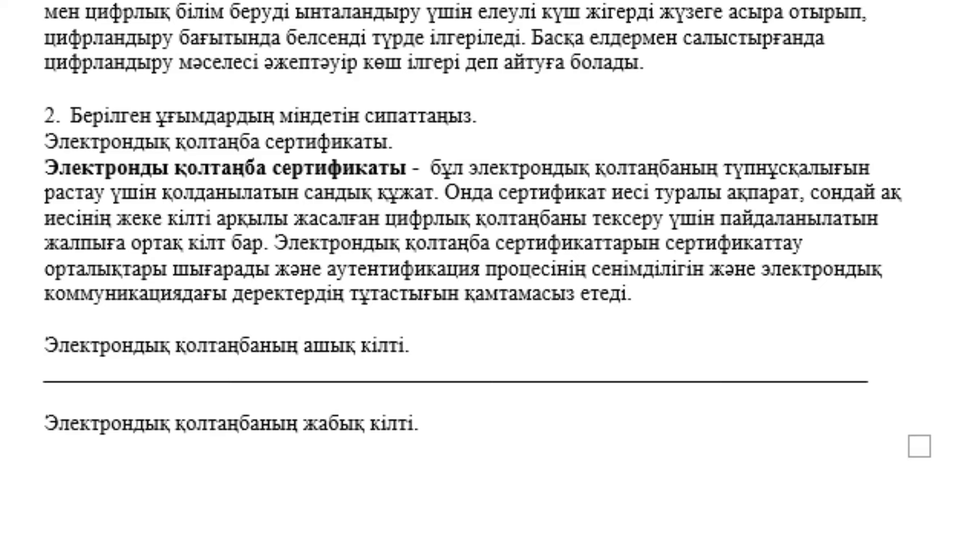
- On a new line, define the public key as the key verifying signatures made by the matching private key
scroll(140, 314, "down", 2)
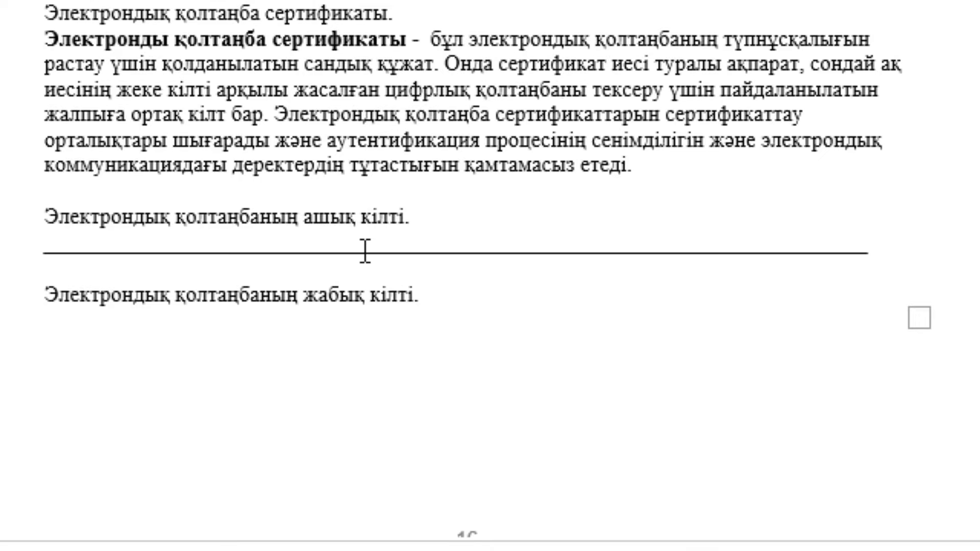
key("Return")
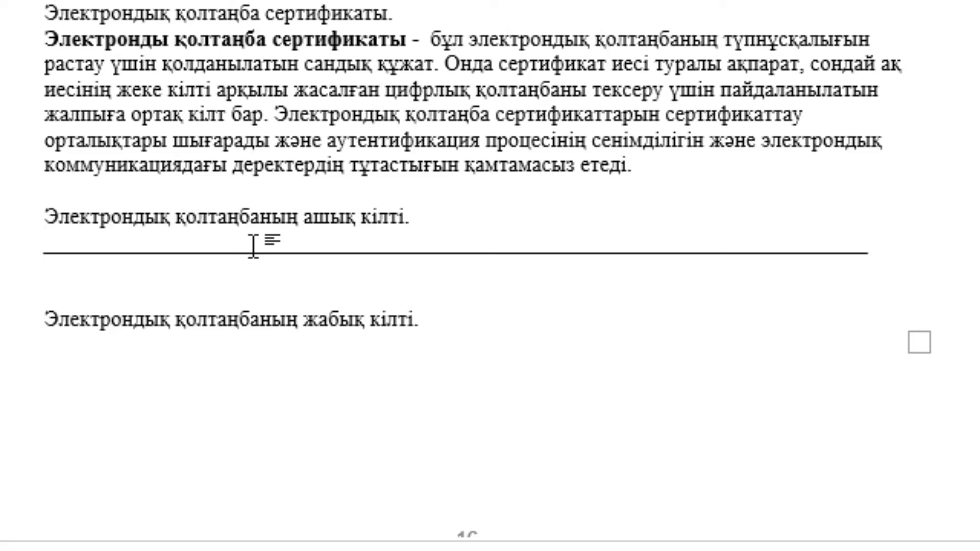
type("бұл э")
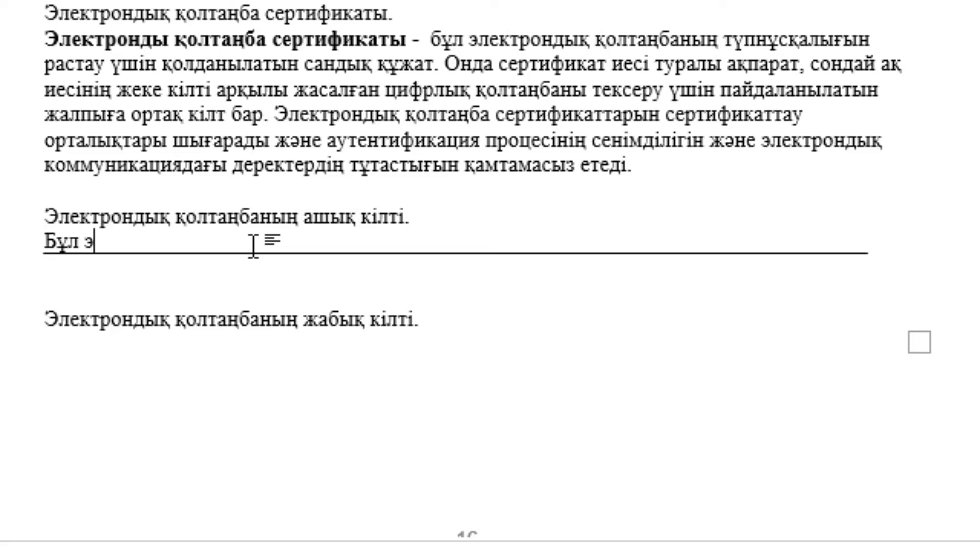
type("лектронд")
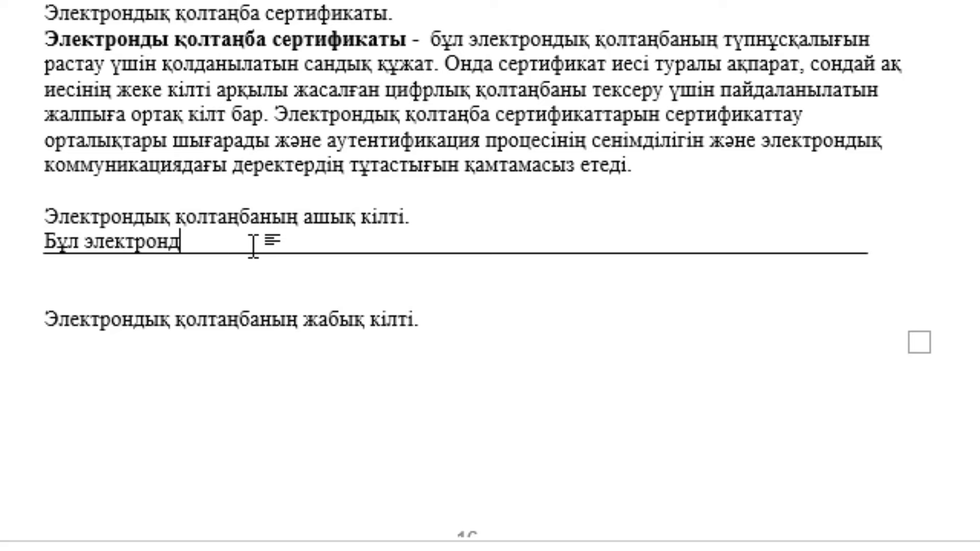
type("ыққолта")
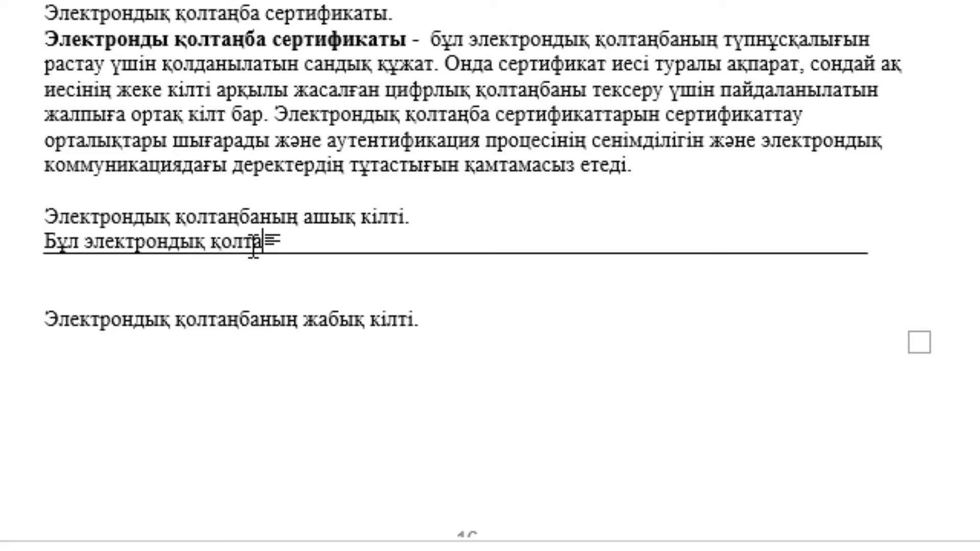
type("ңбаны құр")
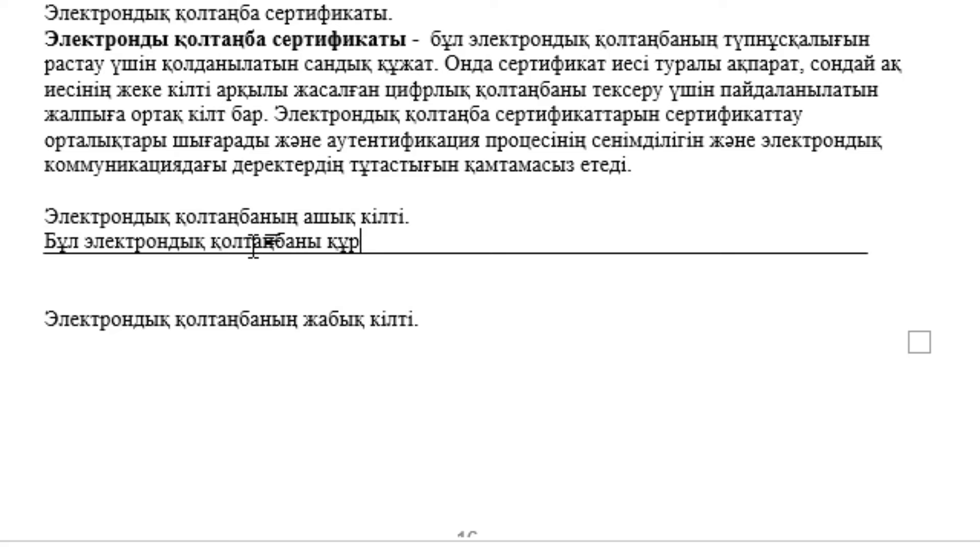
type("у және ")
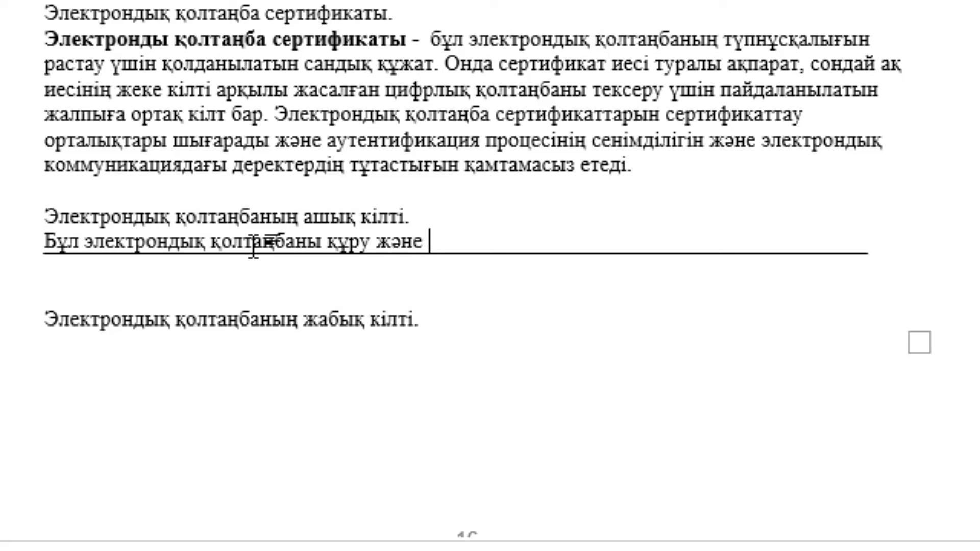
type("оның ")
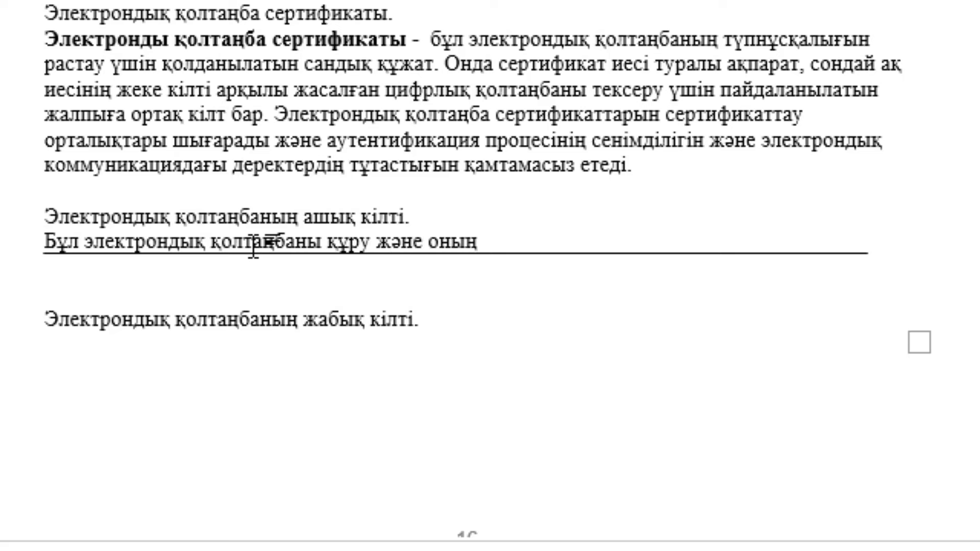
type("түп")
type("нұсқалығын")
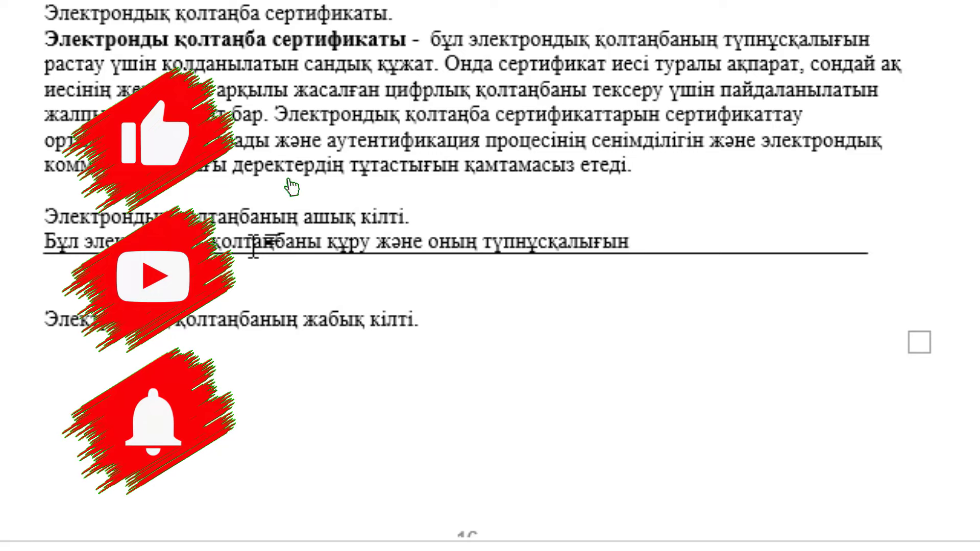
type(" тексеру про")
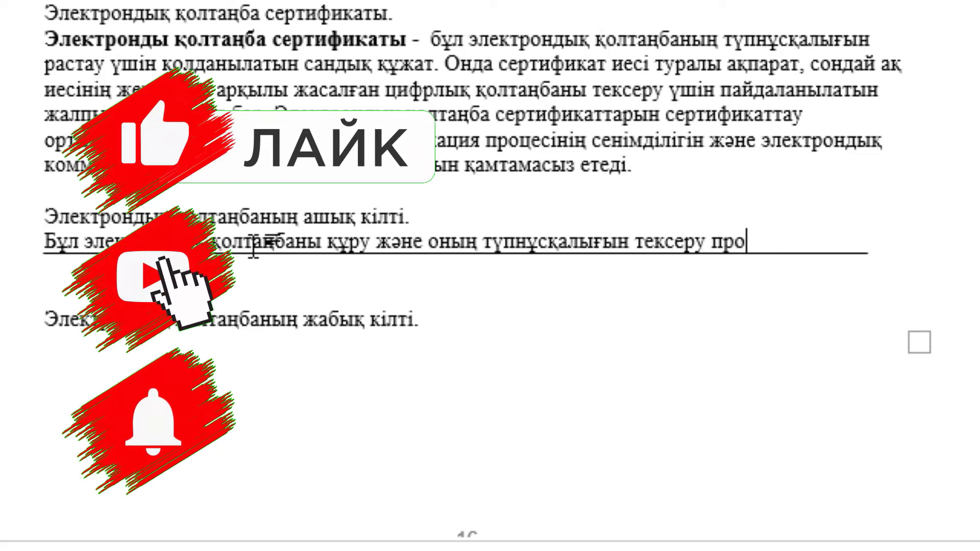
type("цесінде")
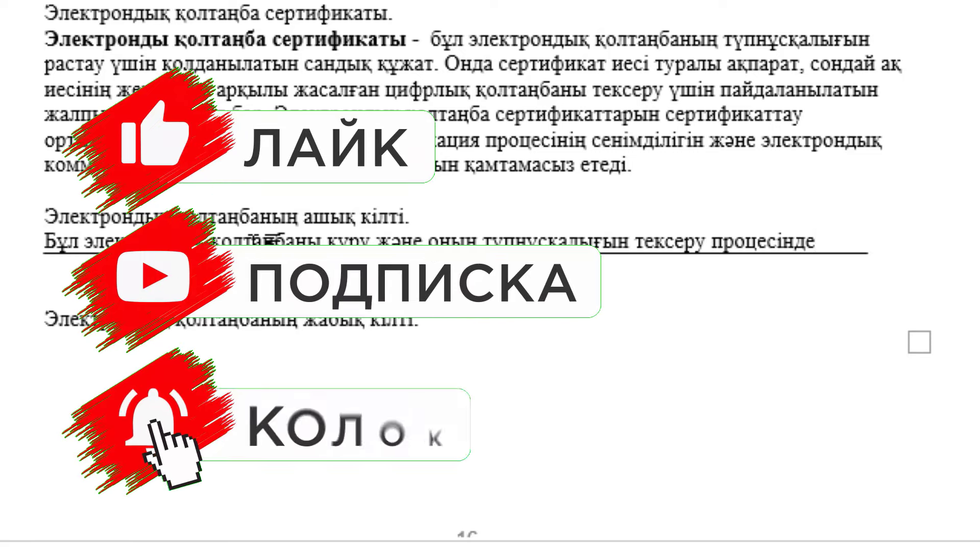
type(" қол")
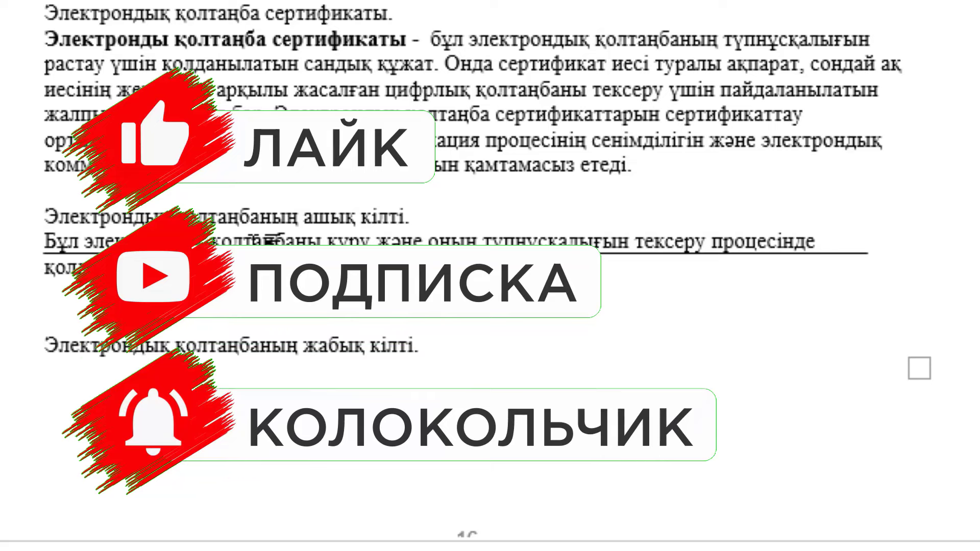
type("данылатын ассиметри")
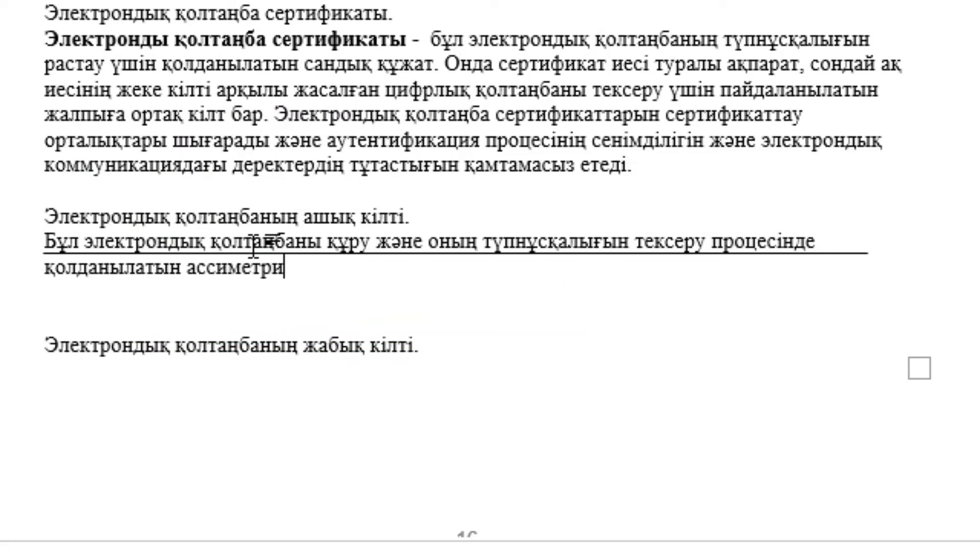
type("ялықкр")
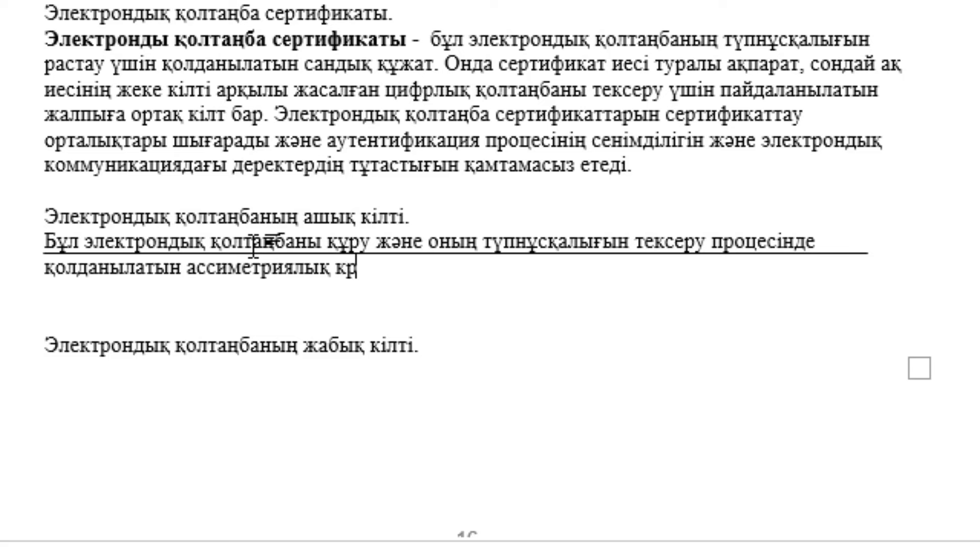
type("иптографи")
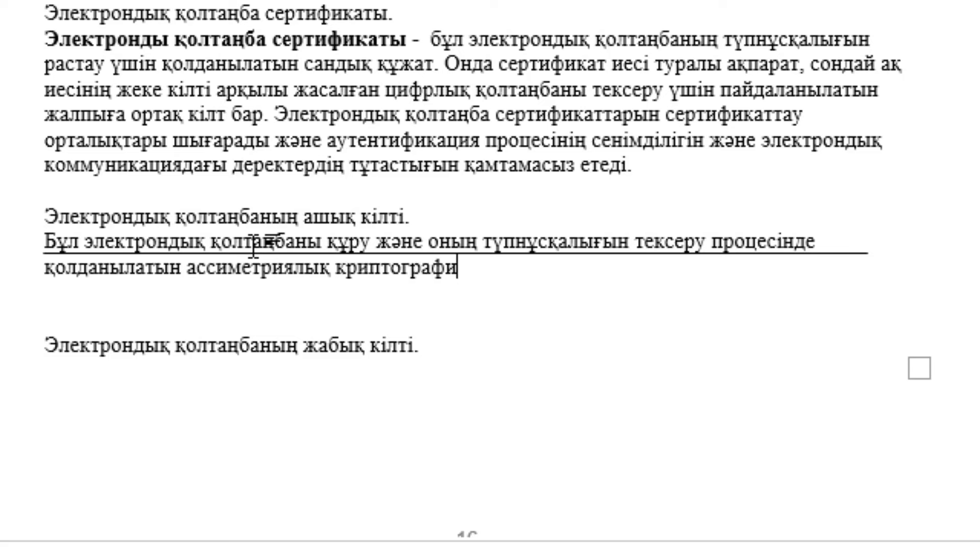
type("ялық к")
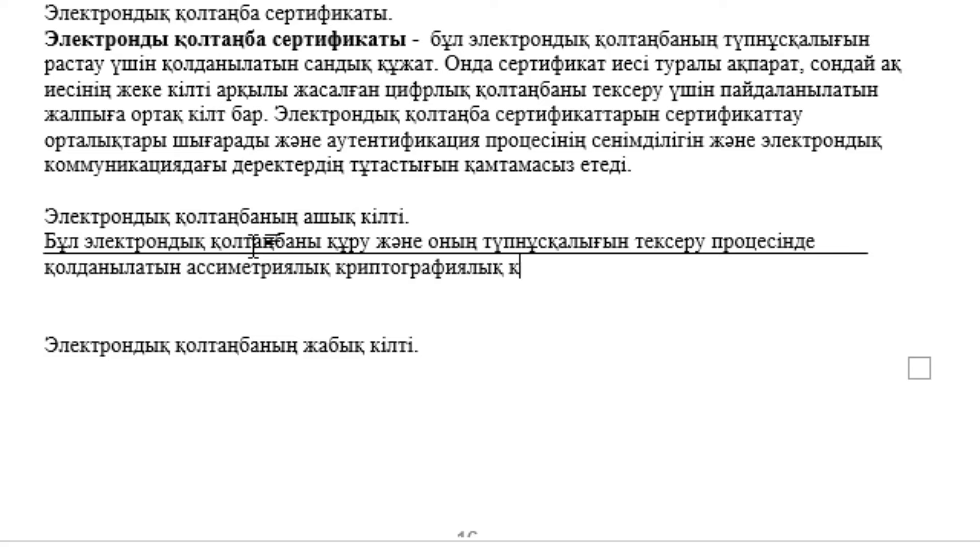
type("ілттің")
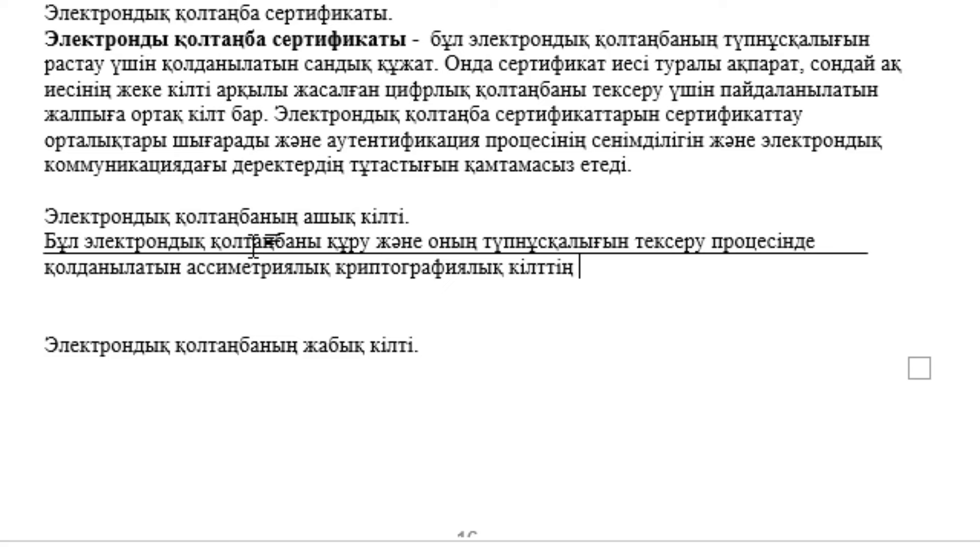
type("екіком")
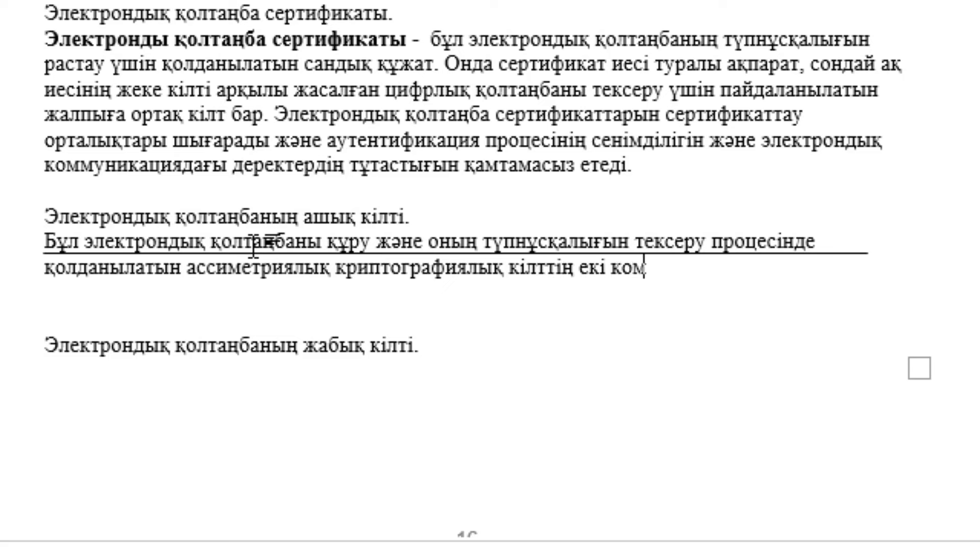
type("понентіңің")
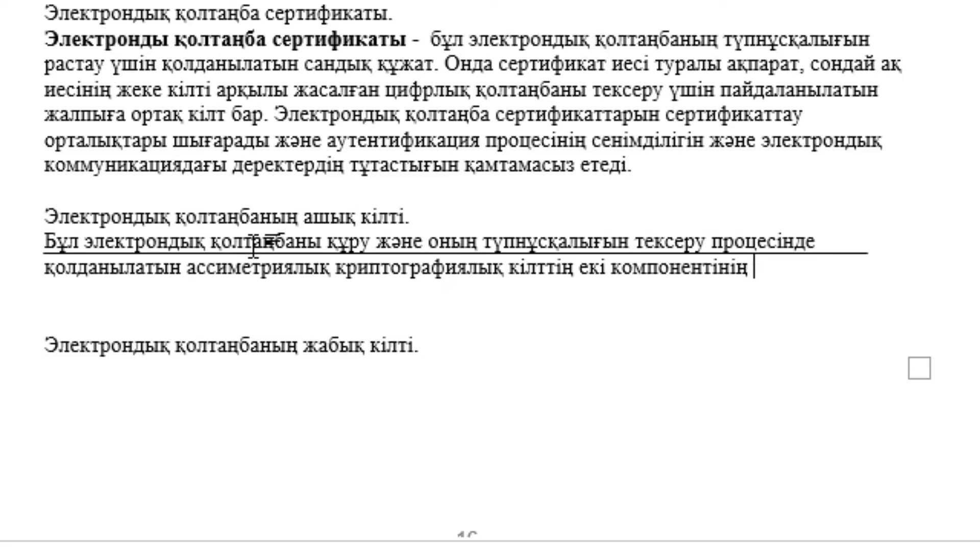
type(" бірі.")
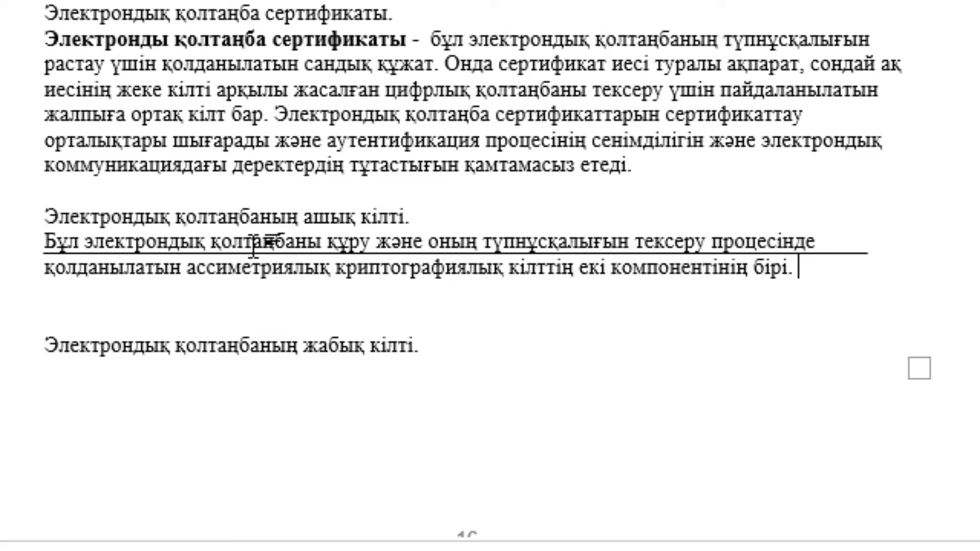
type("бі")
type("ұл кі")
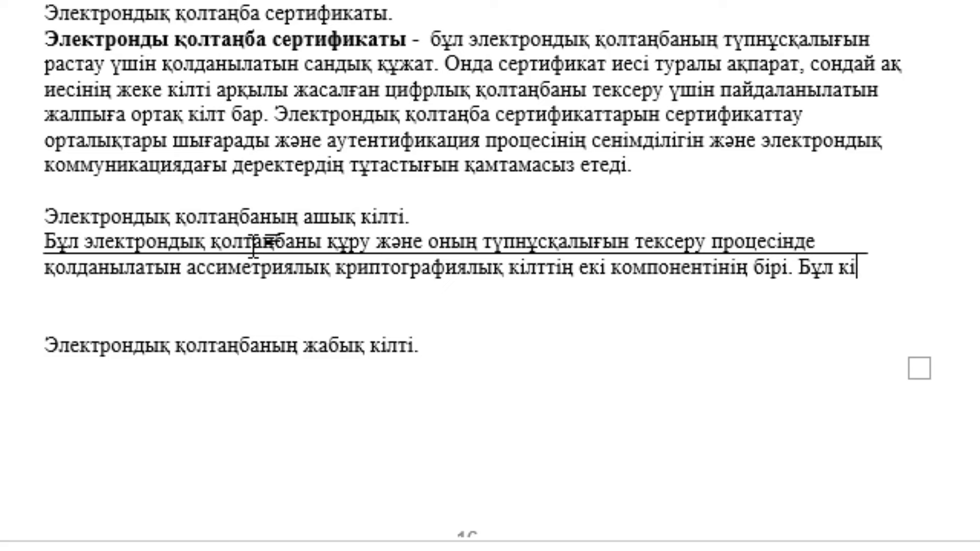
type("лтжал")
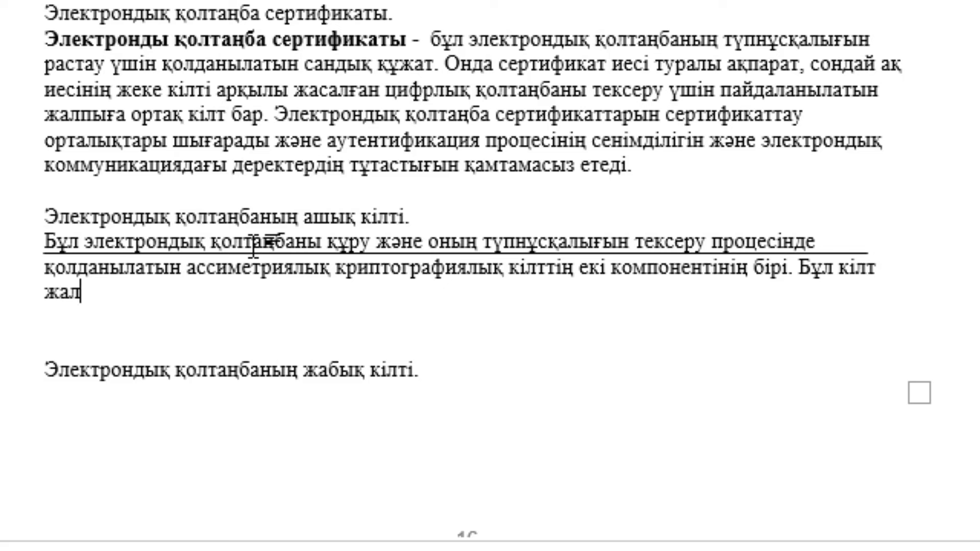
type("пыға қо")
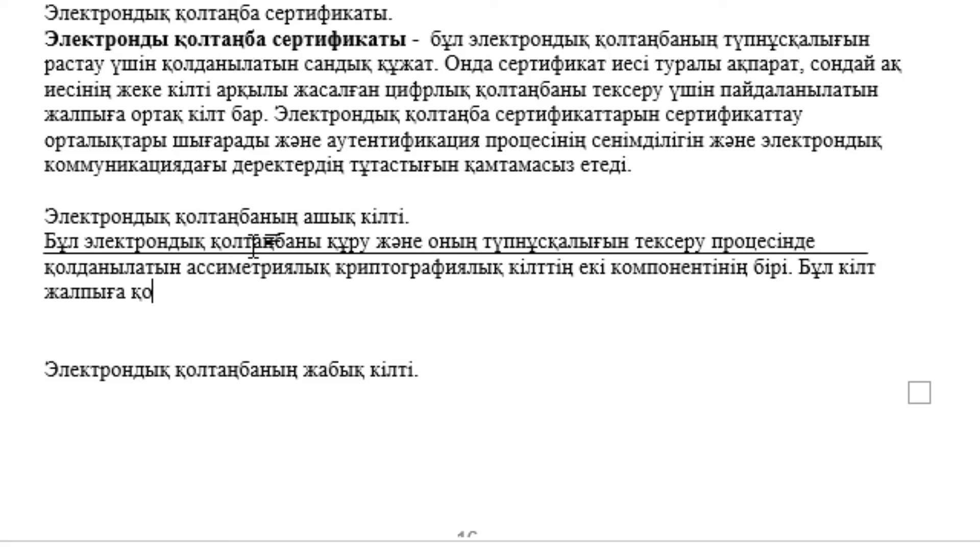
type("л жеті")
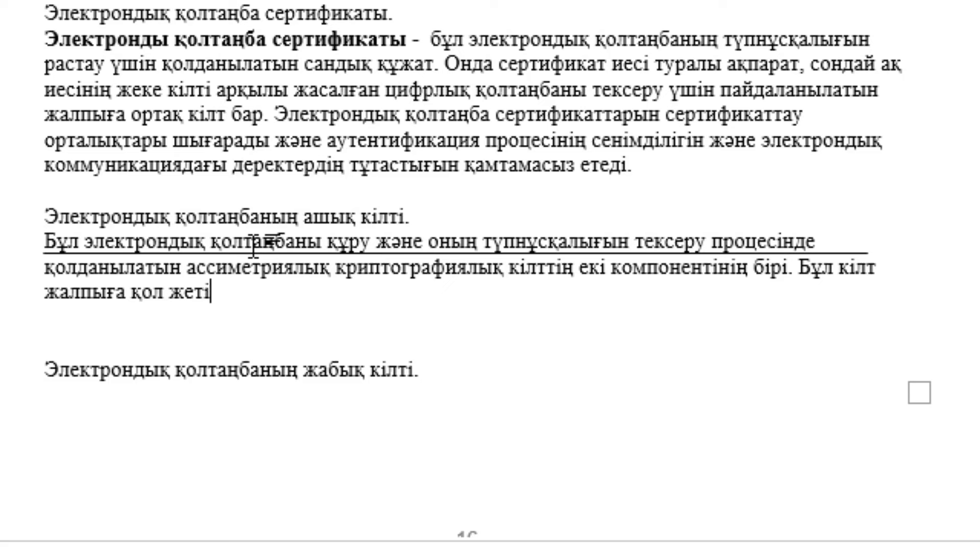
type("мді")
type(" және тиіс")
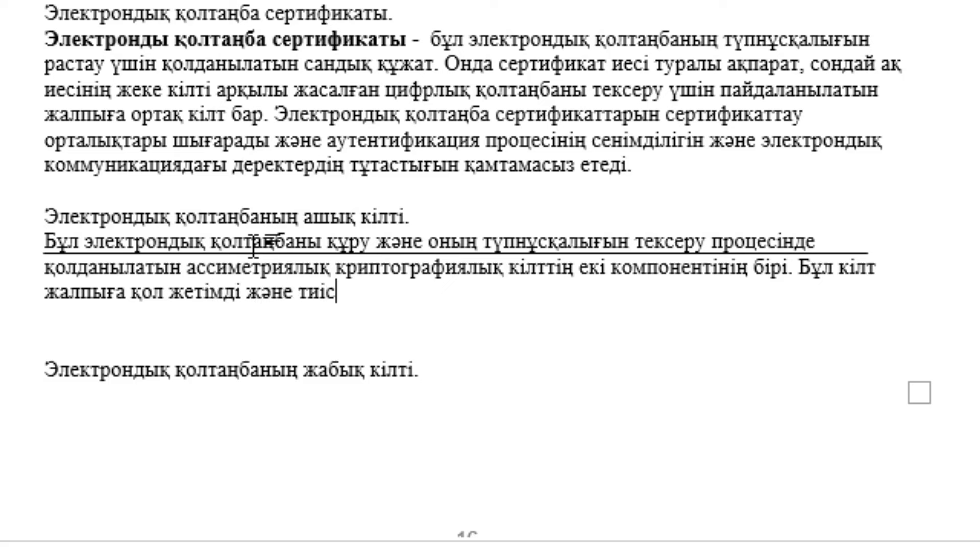
type("ті жек")
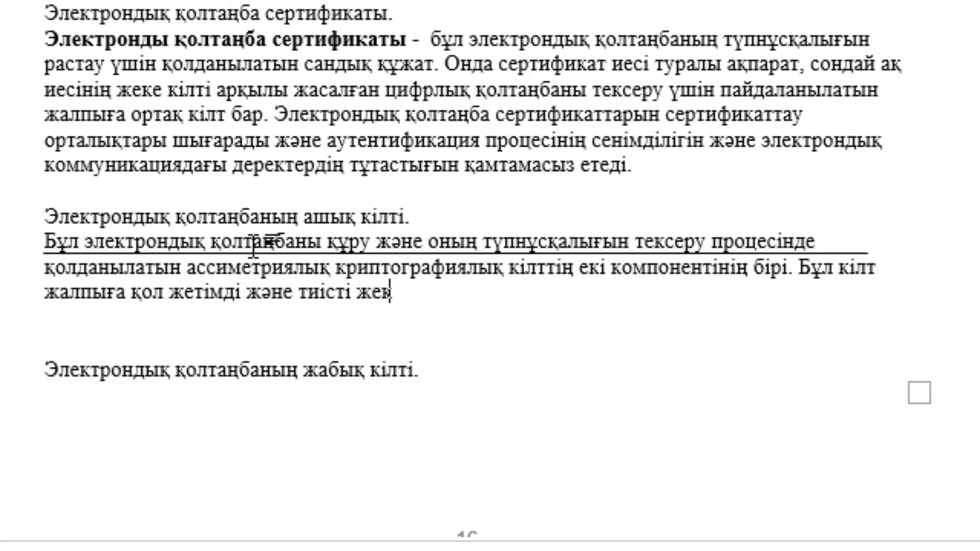
type("е кілт ")
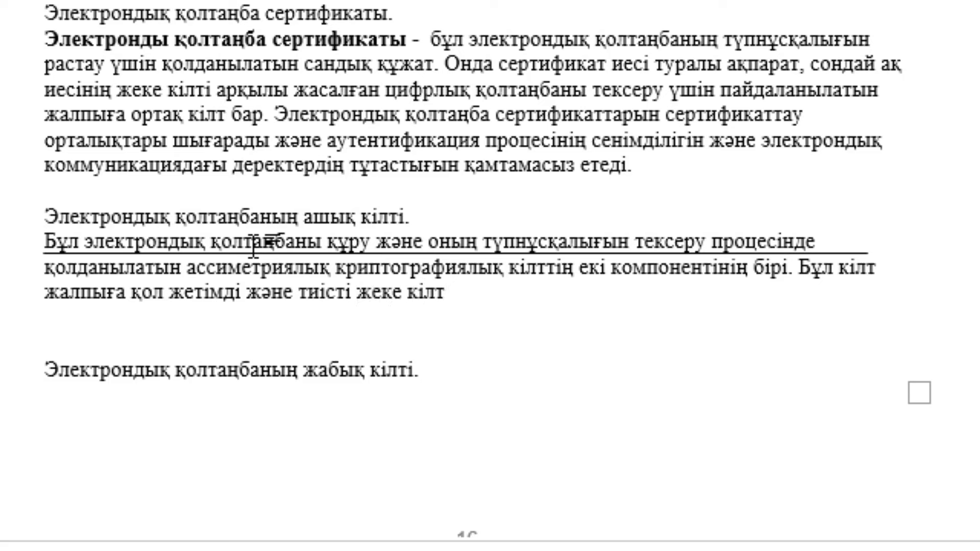
type("жасаған")
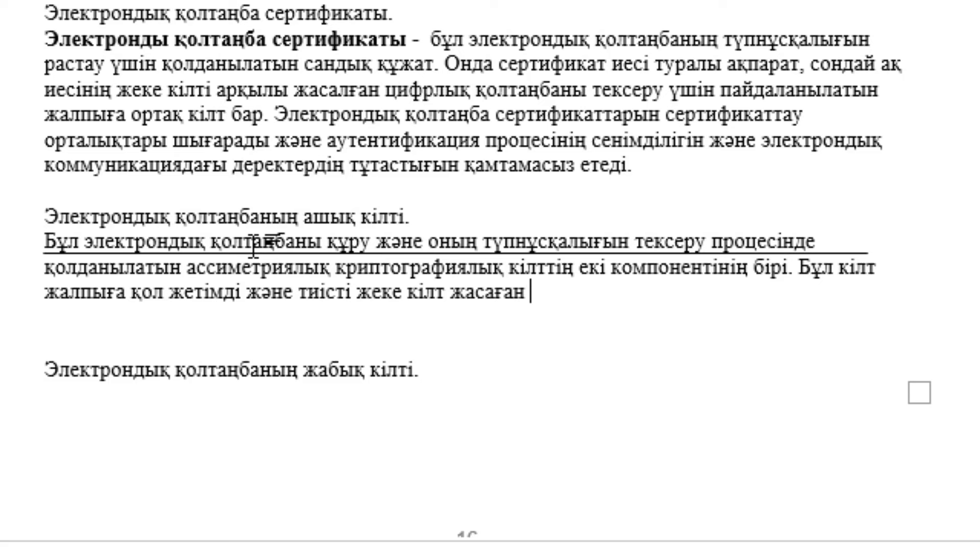
type(" қолтаңб")
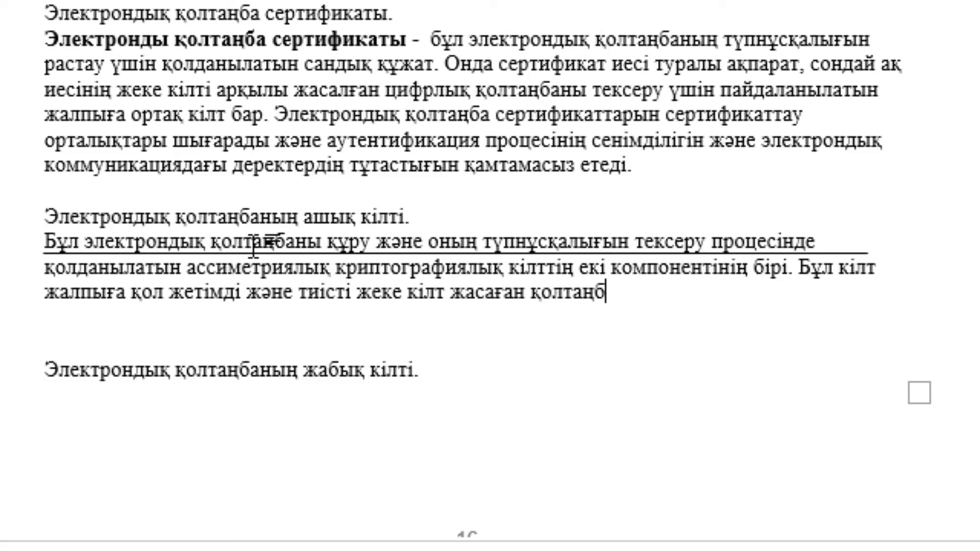
type("аны тексеру ")
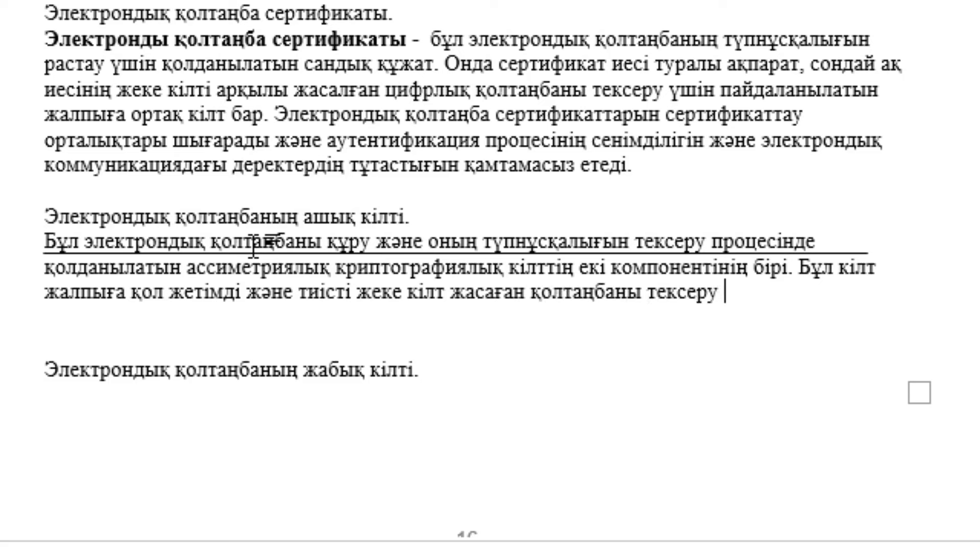
type("үшін")
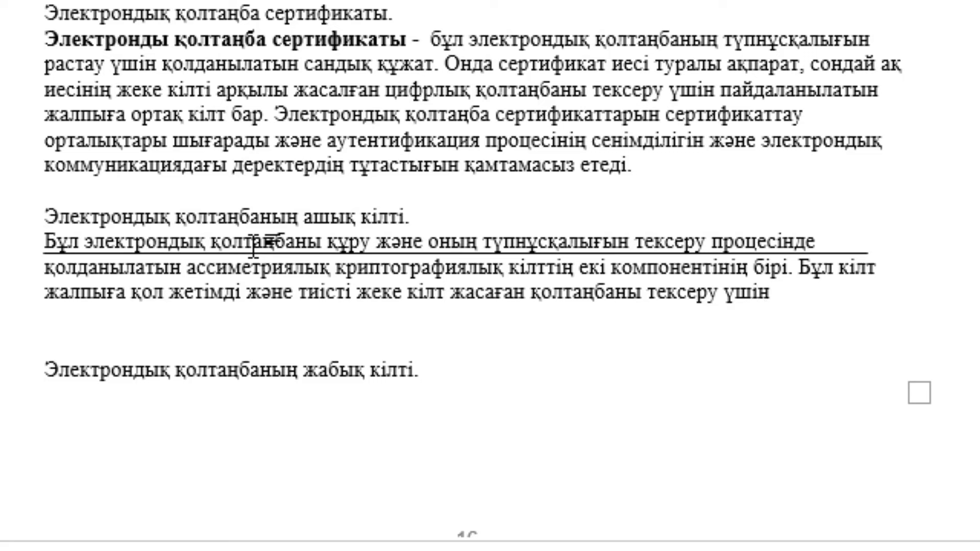
type(" қолданылады.")
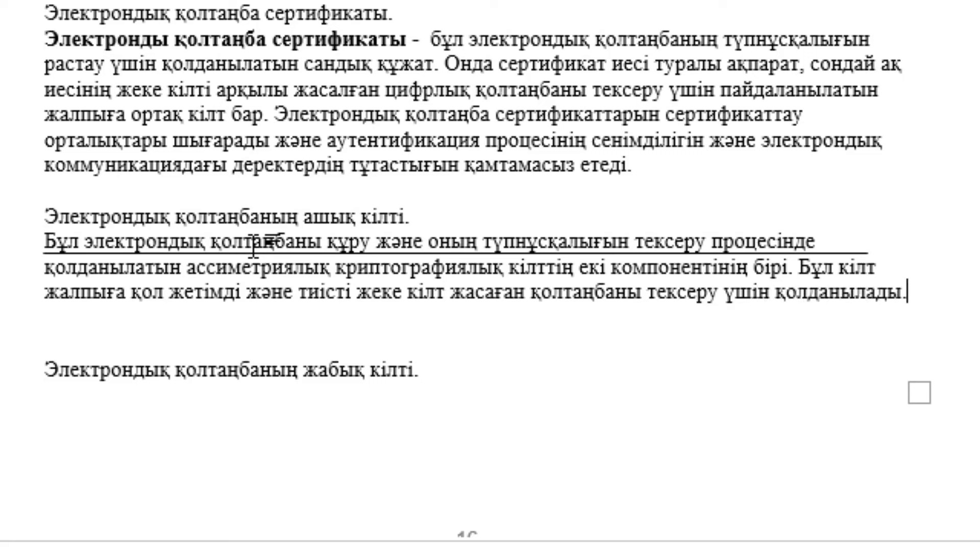
- Add that the public key can be shared openly without compromising security, since it only verifies signatures
key("Return")
type("ады. Ашық ")
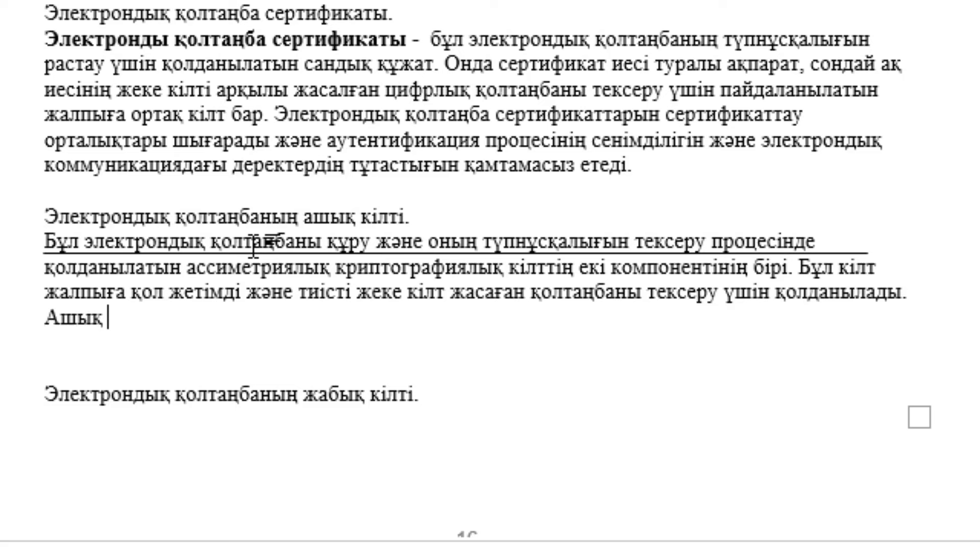
type("кілт ")
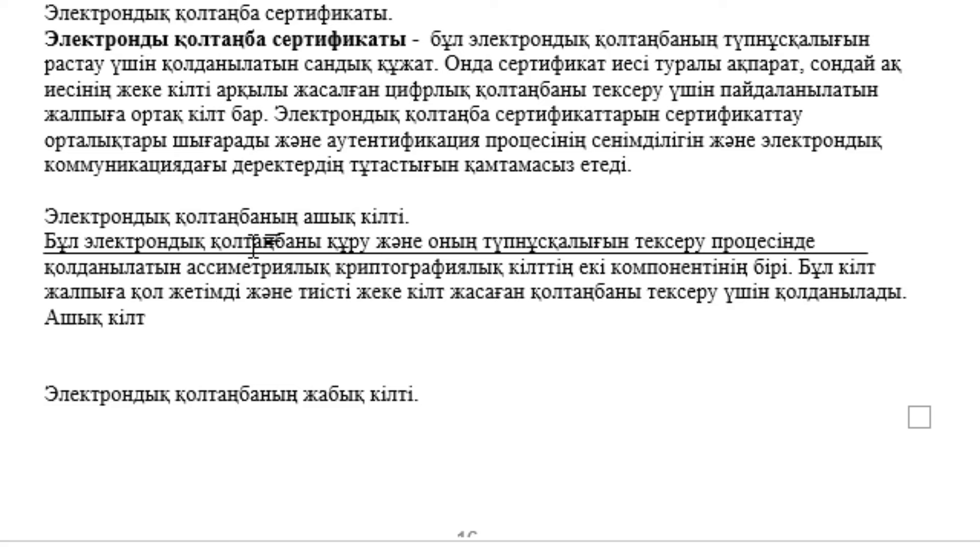
type("қауіпс")
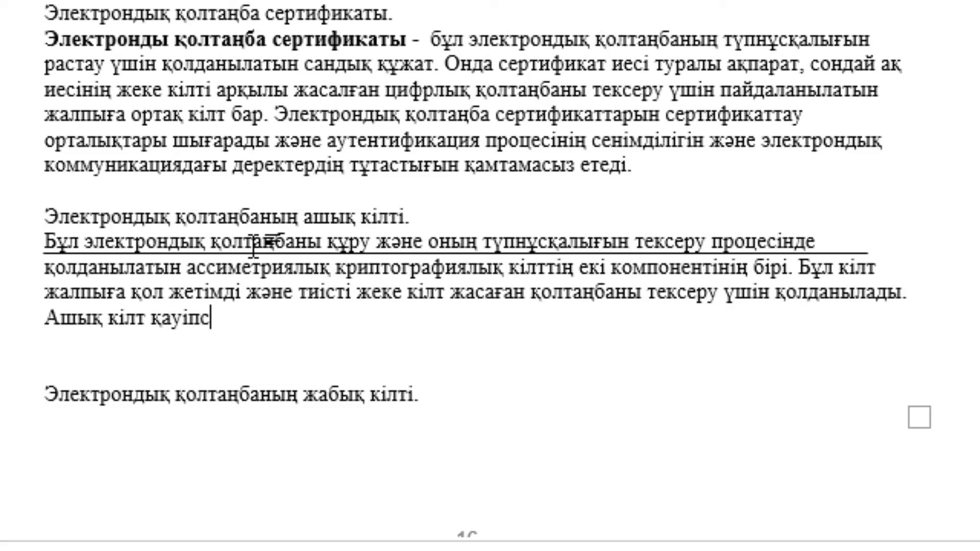
type("іздікке ")
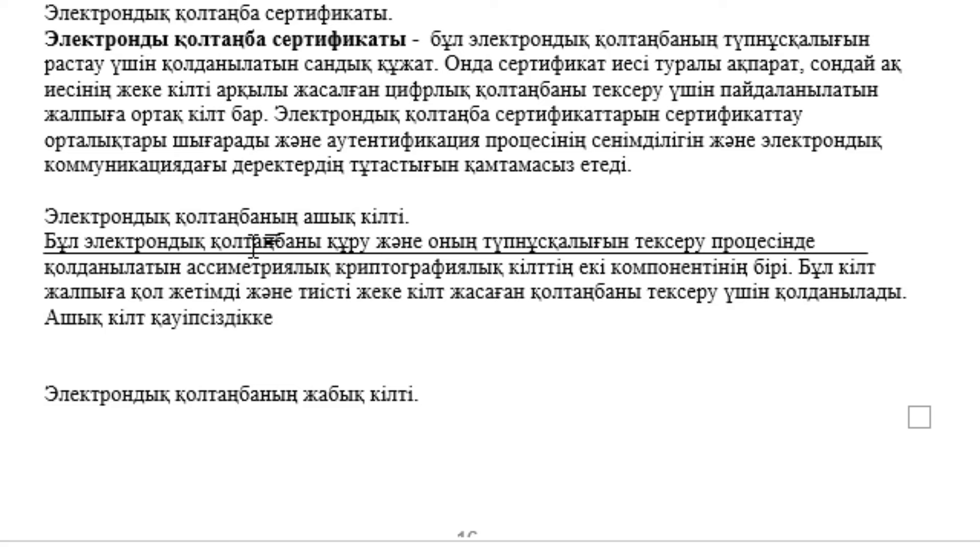
type("нұқсан")
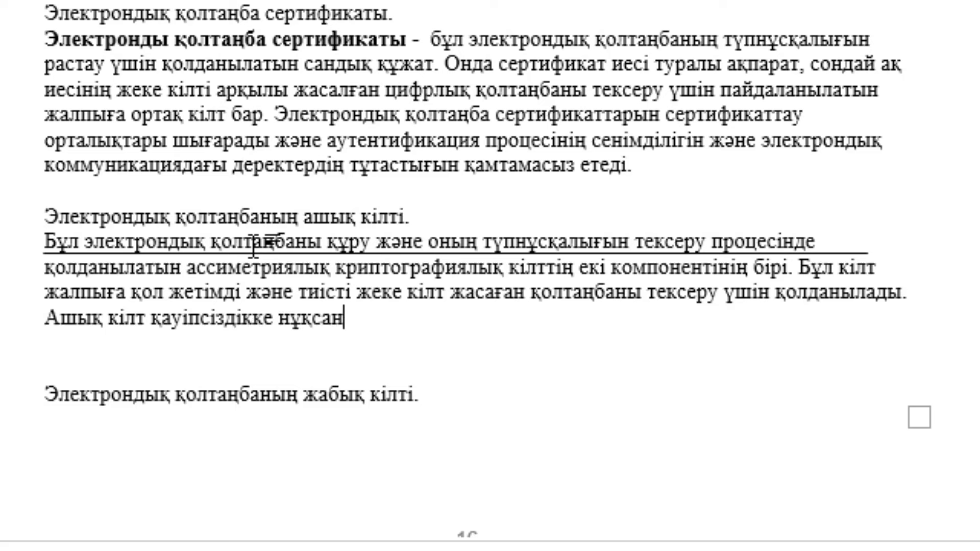
type(" келтірм")
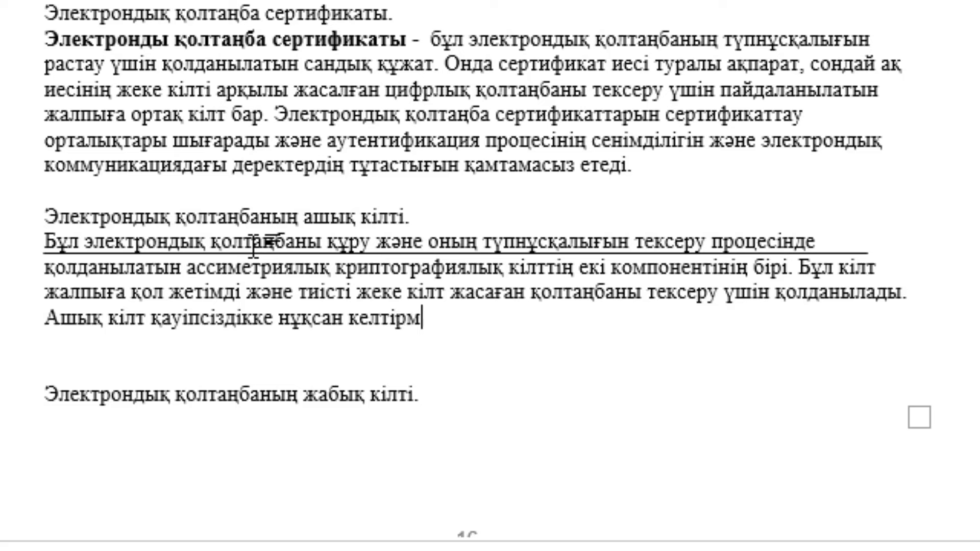
type("естен аш")
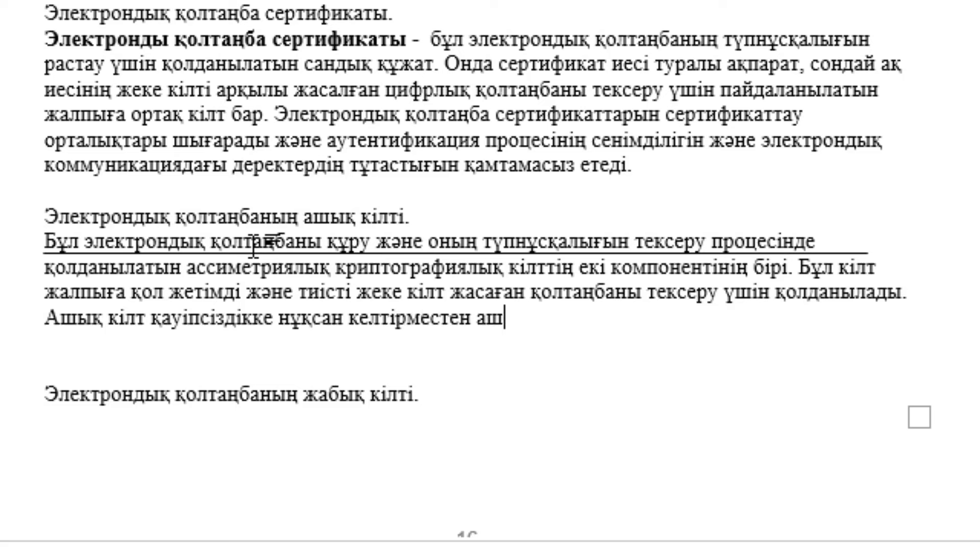
type("ық қол")
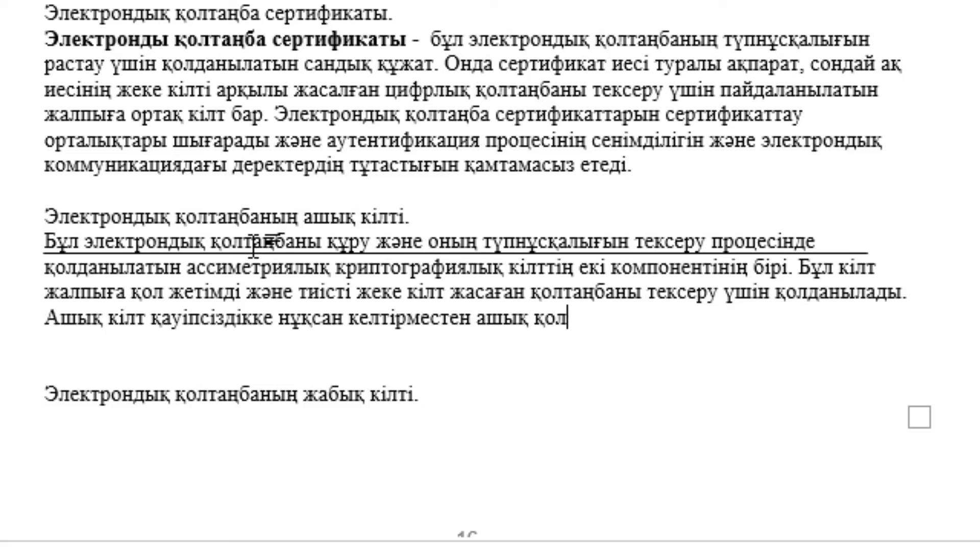
type(" жетімділі")
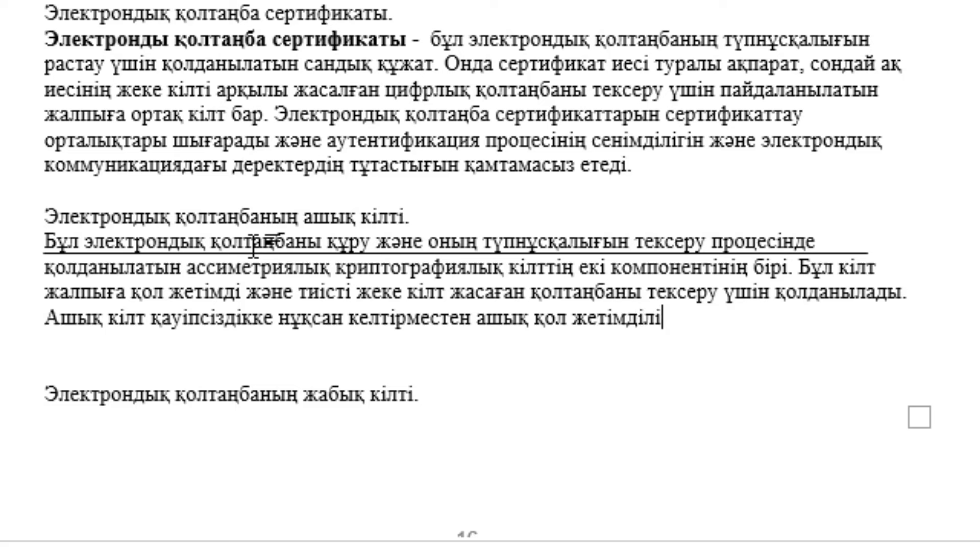
type("кке")
key("BackSpace")
key("BackSpace")
type("е тар")
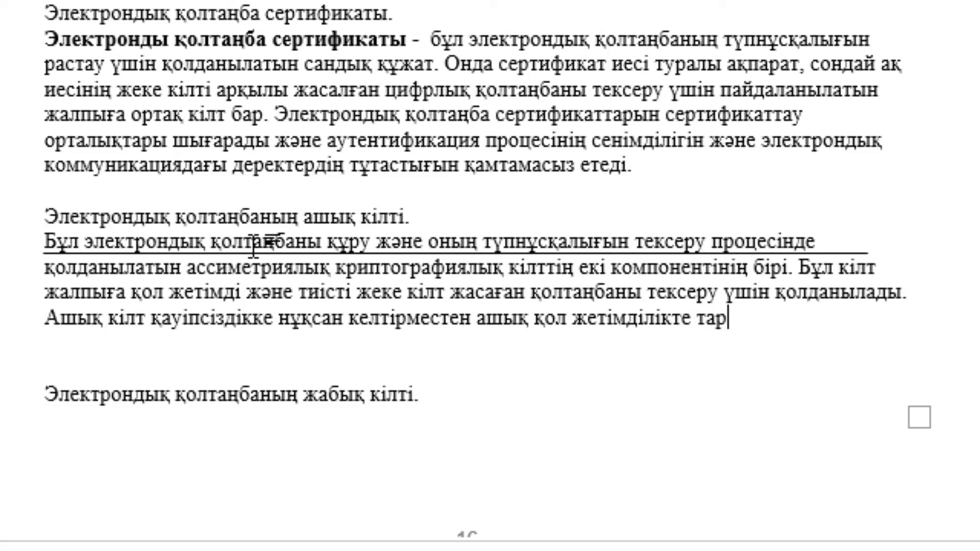
type("атылуы мү")
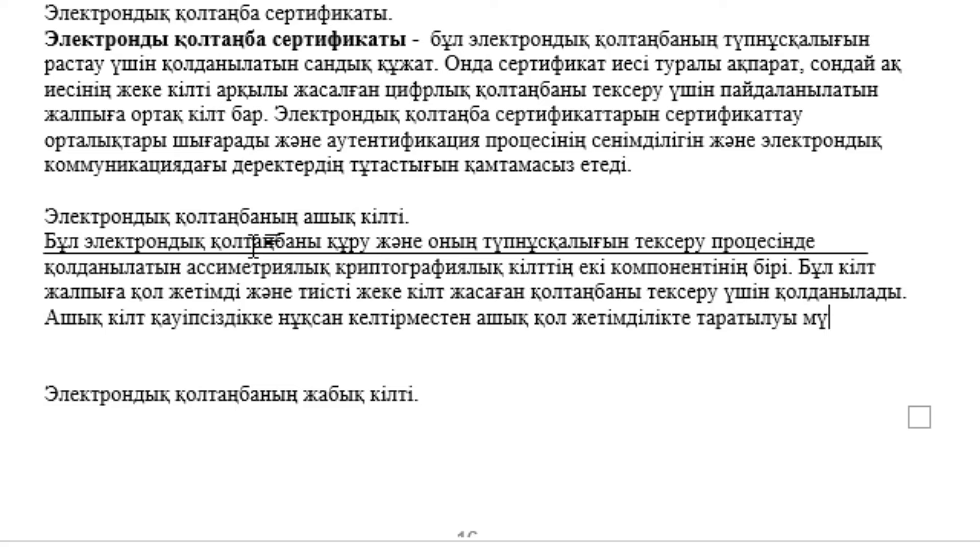
type("мкін.")
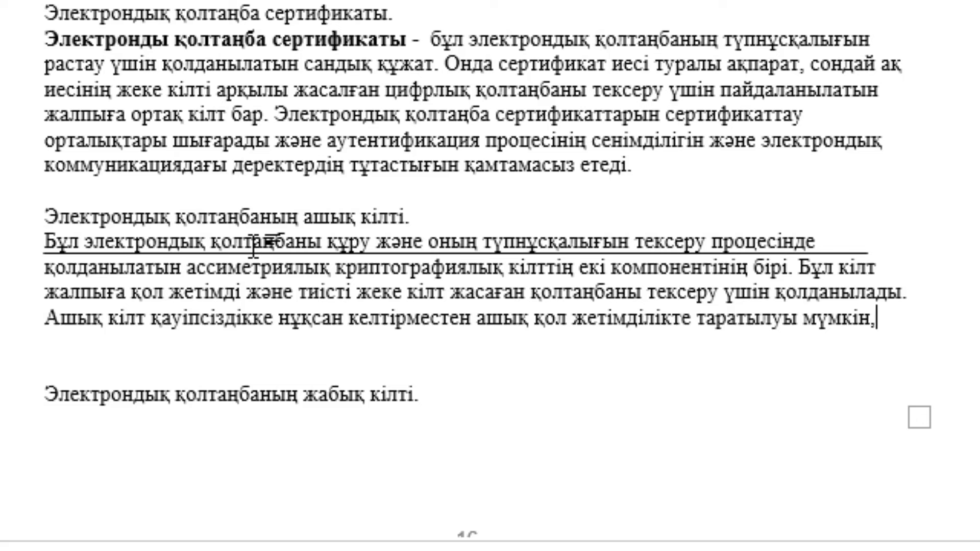
type("өйтк")
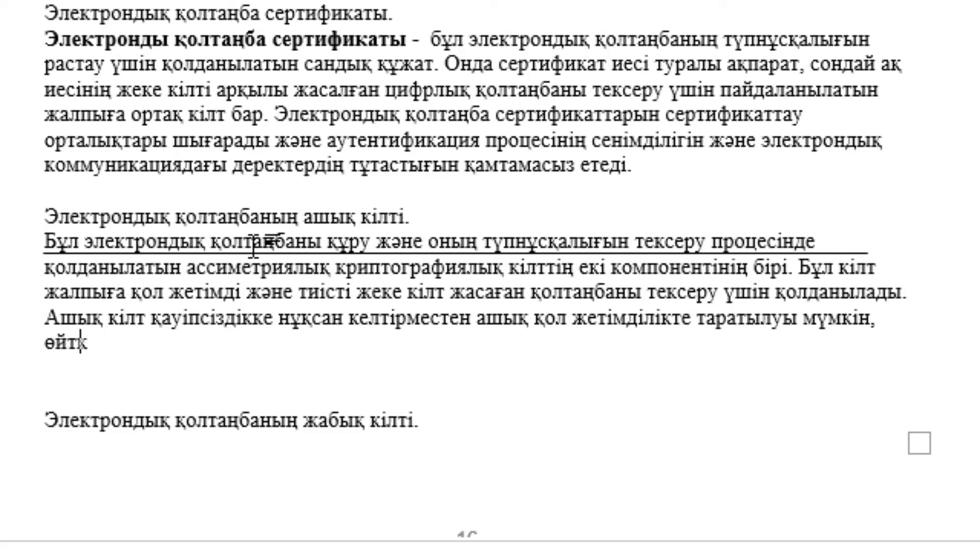
type("еніоны па")
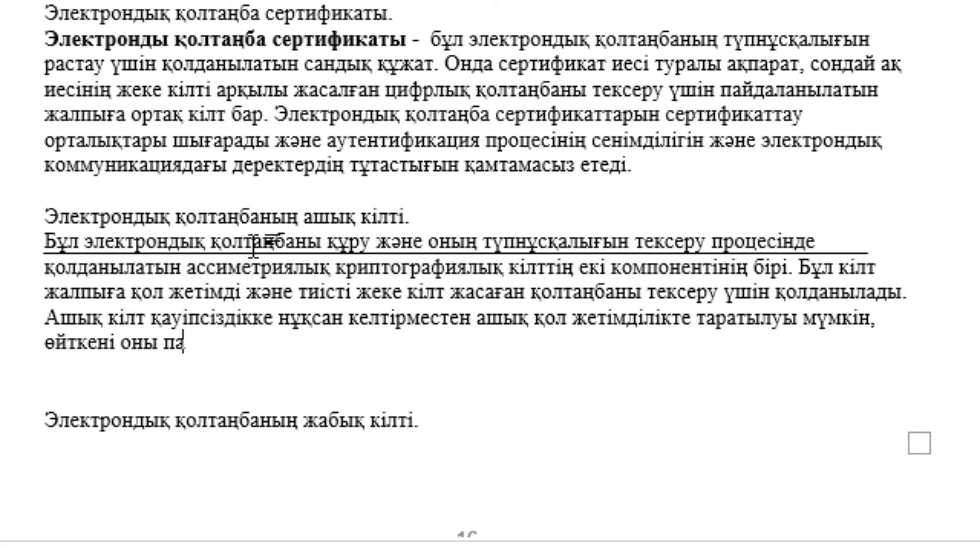
type("йдала")
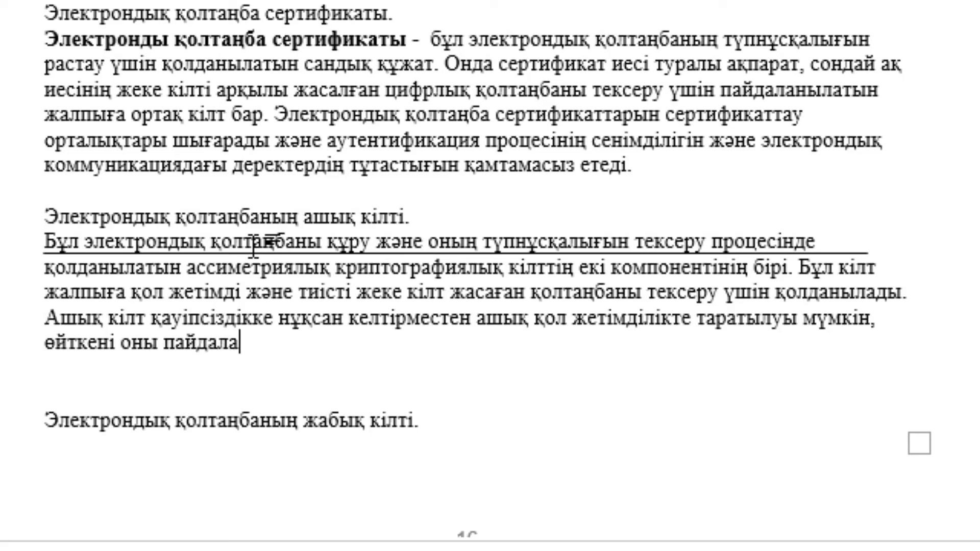
type("ну тек қолта")
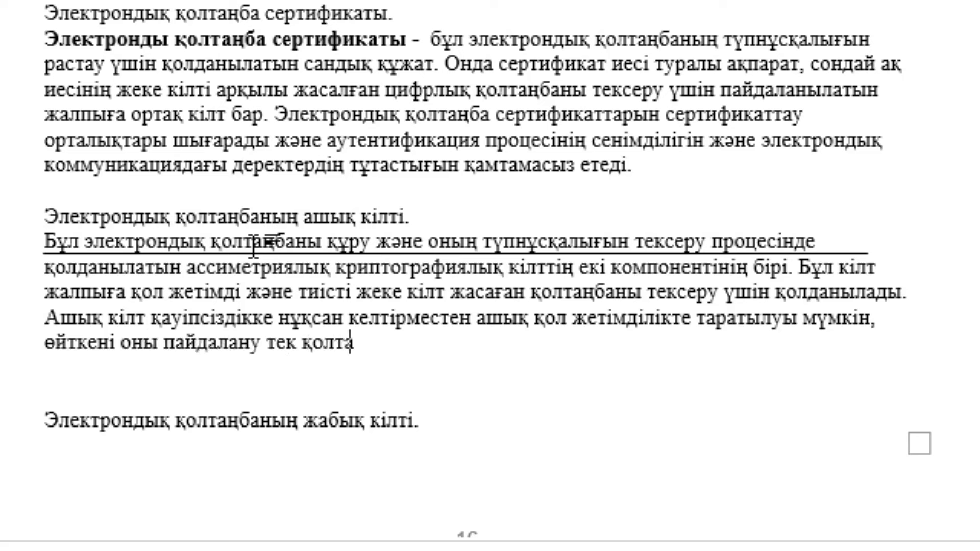
type("ңбаны")
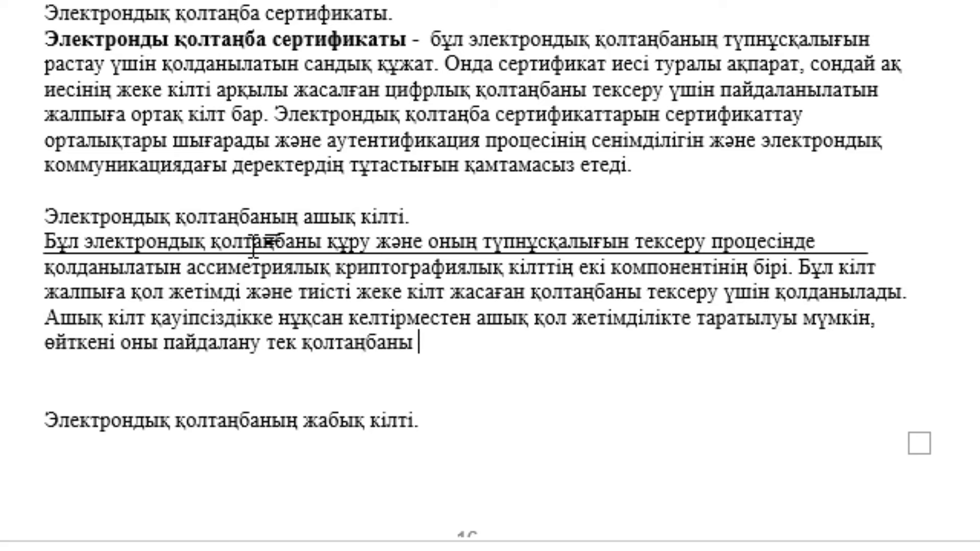
type(" тексеру ")
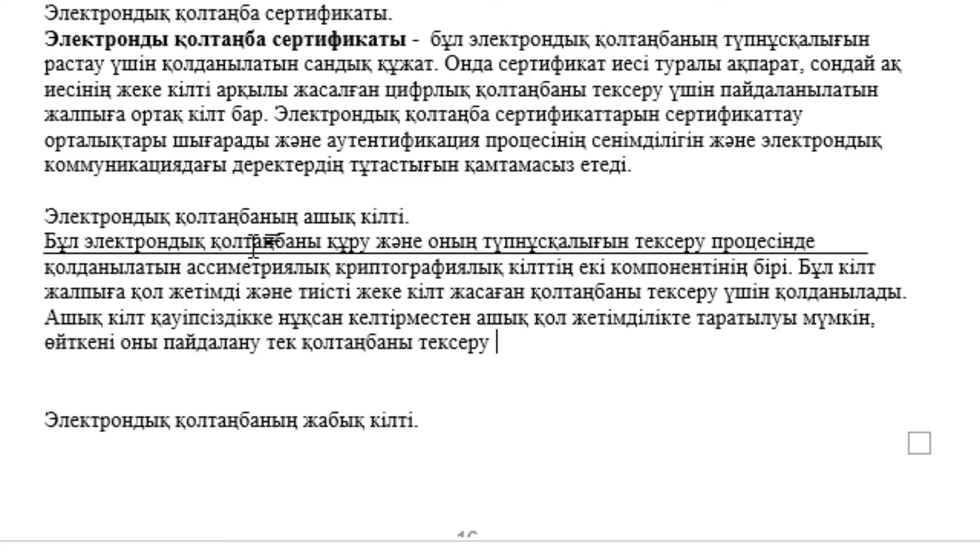
type("үшін шек")
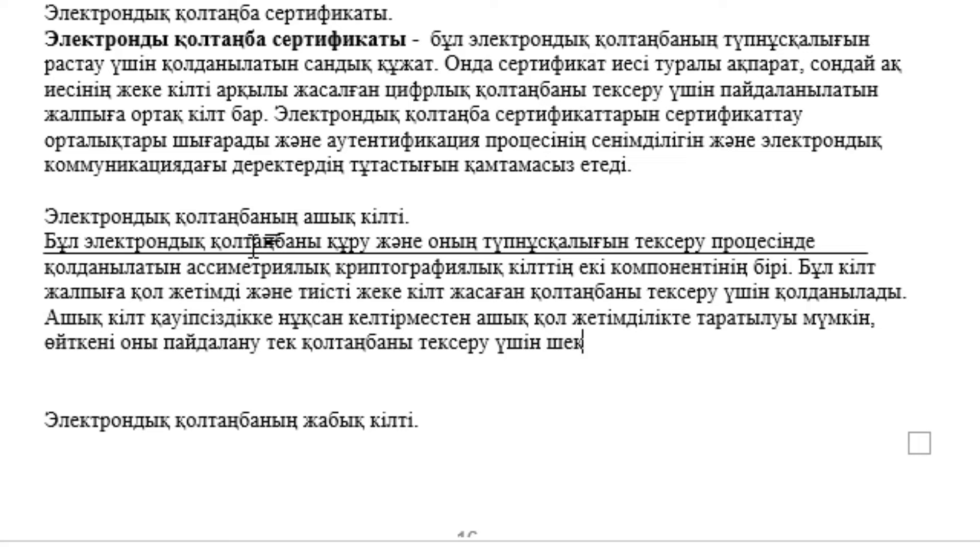
type("теулі.")
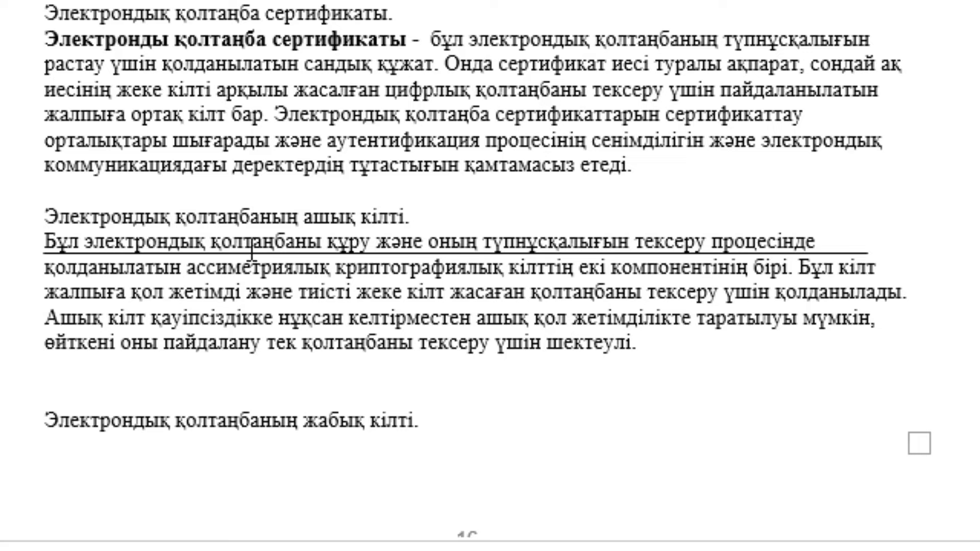
- Under the private key question, start «бұл электрондық қолтаңбаны жасау үшін қолданылатын жеке криптографиялық кілт»
scroll(210, 344, "down", 2)
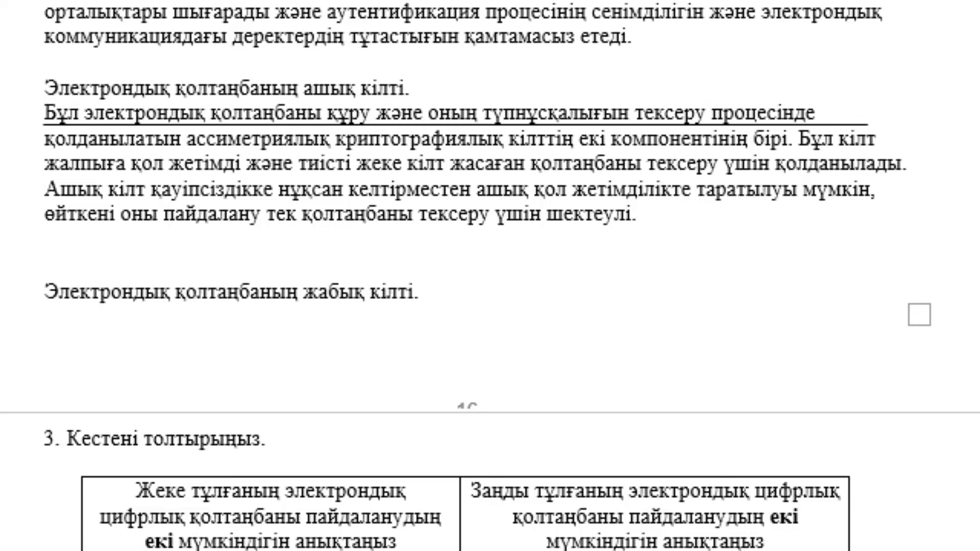
left_click(111, 293)
key("Return")
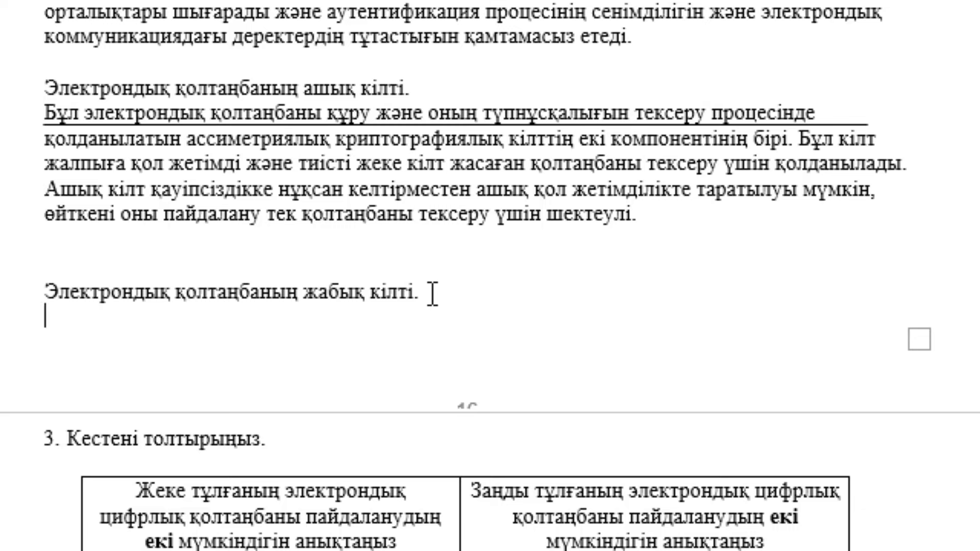
type("б")
type("ұл э")
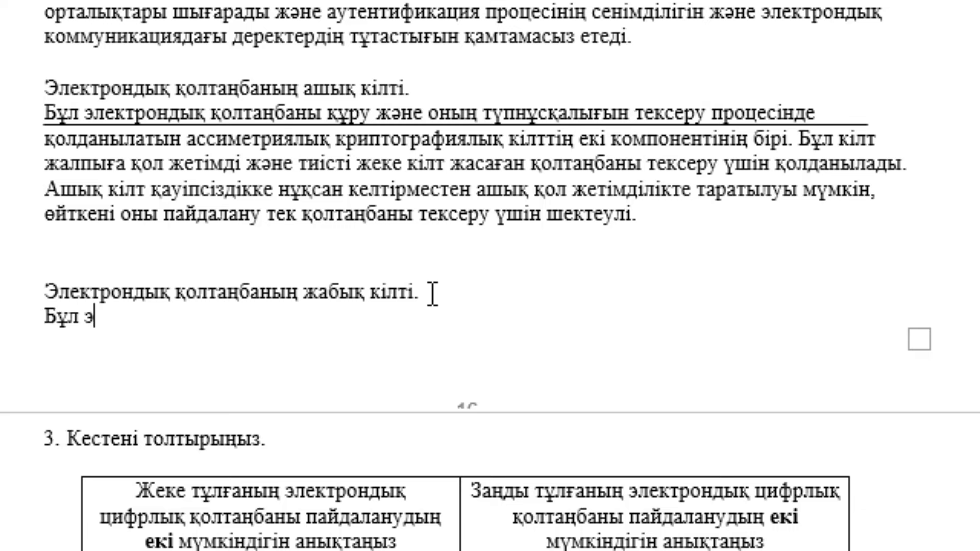
type("лектрондық ")
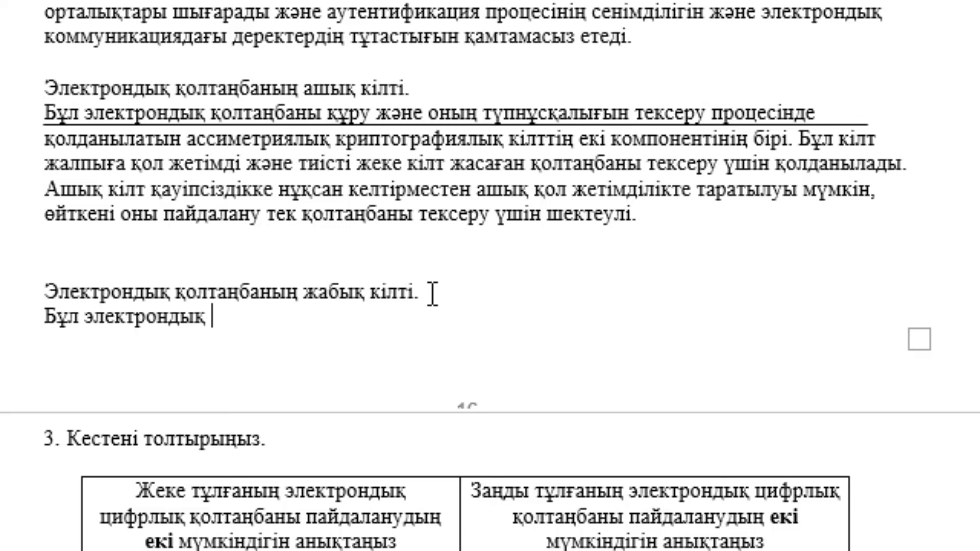
type("қолтаң")
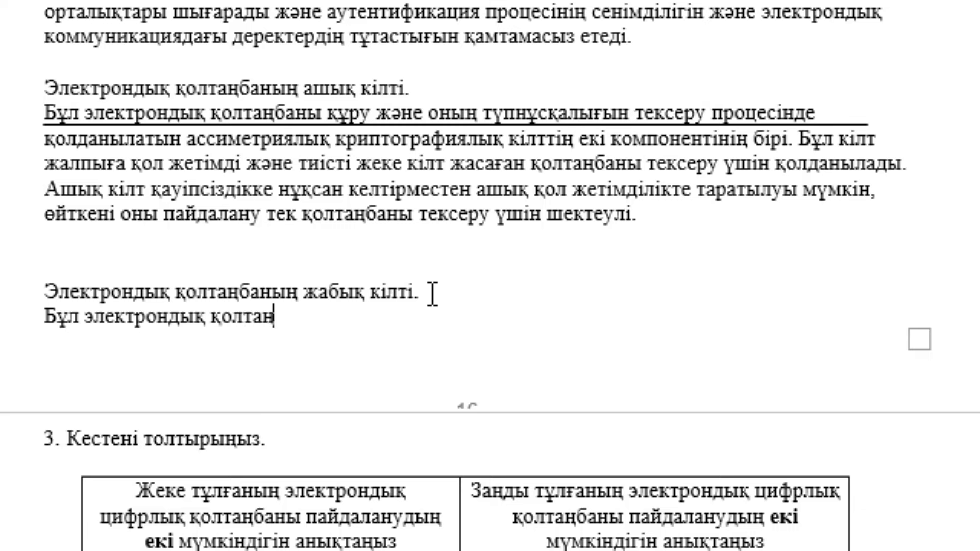
type("баны жасау ")
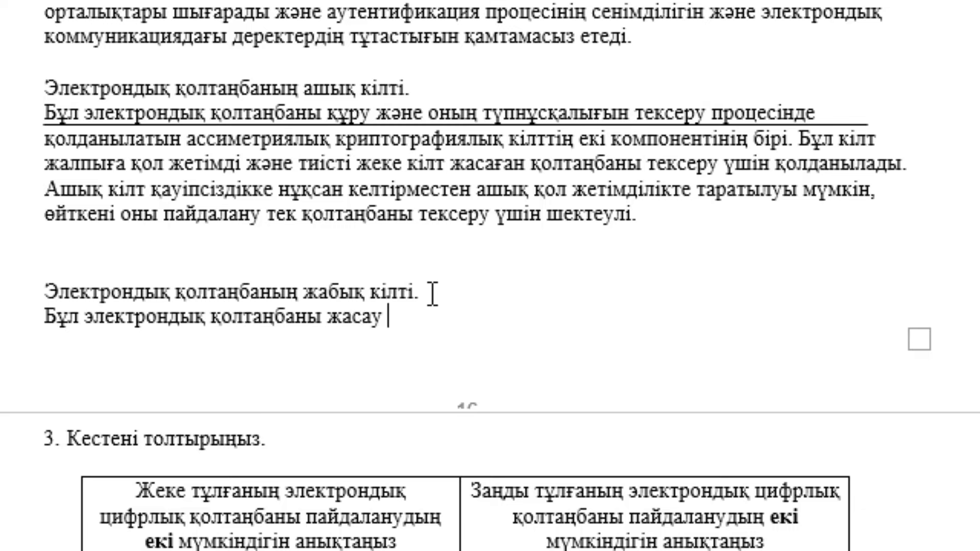
type("үшін")
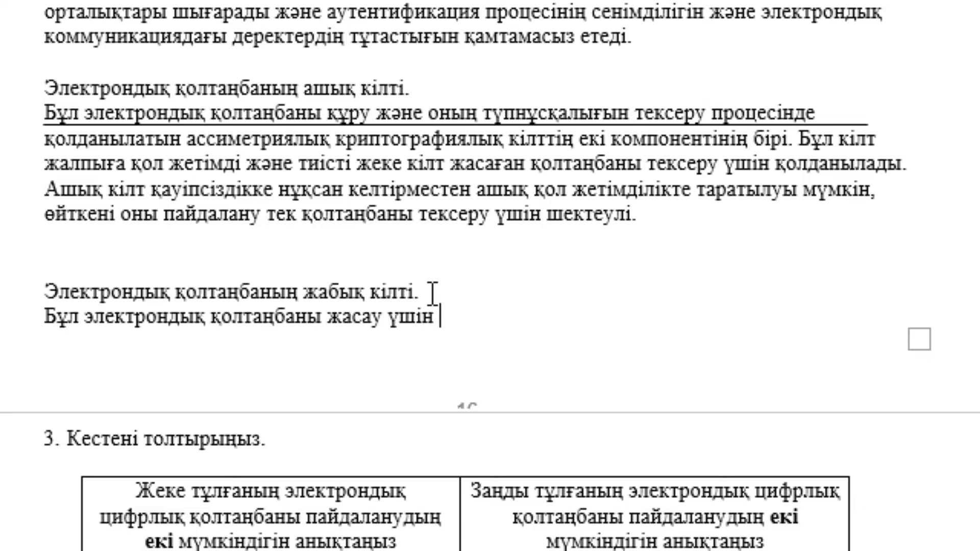
type("қол")
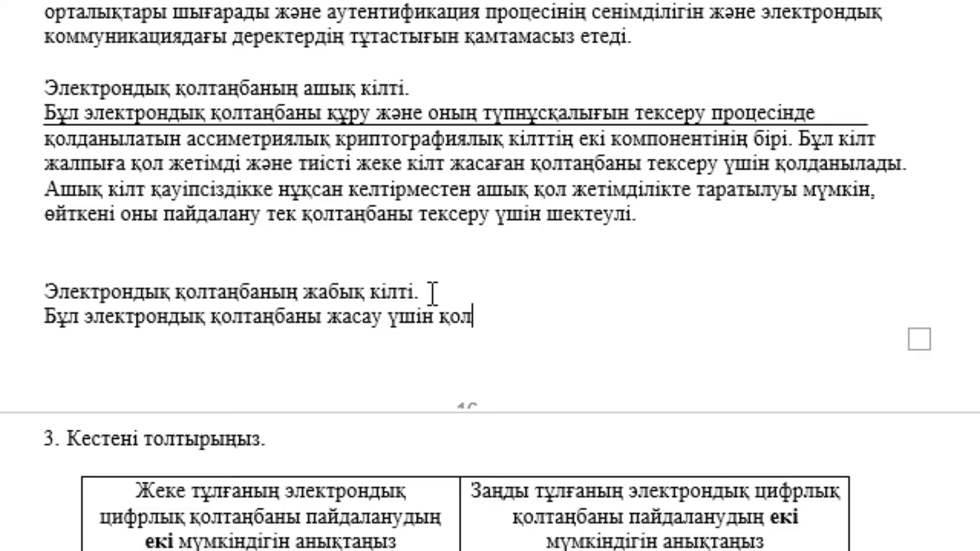
type("данылатын")
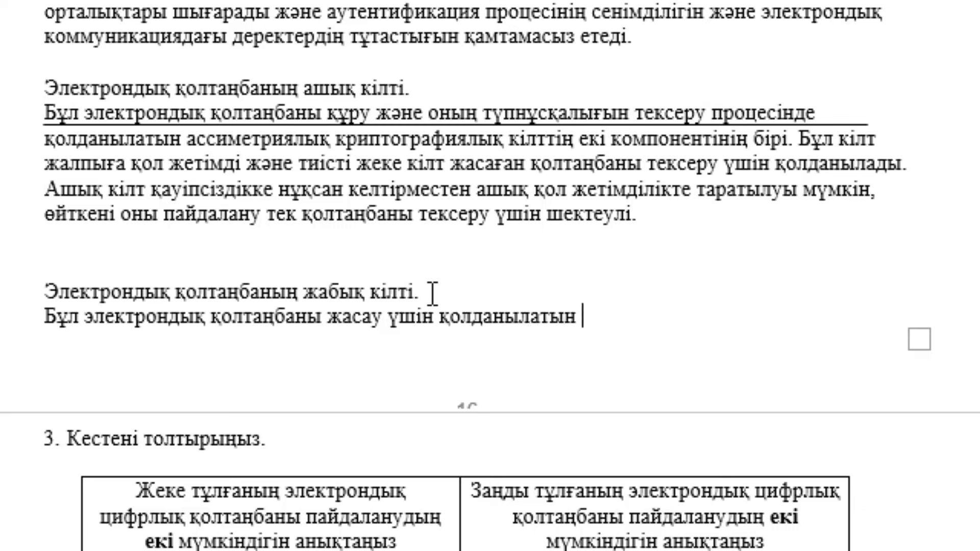
type("жеке кри")
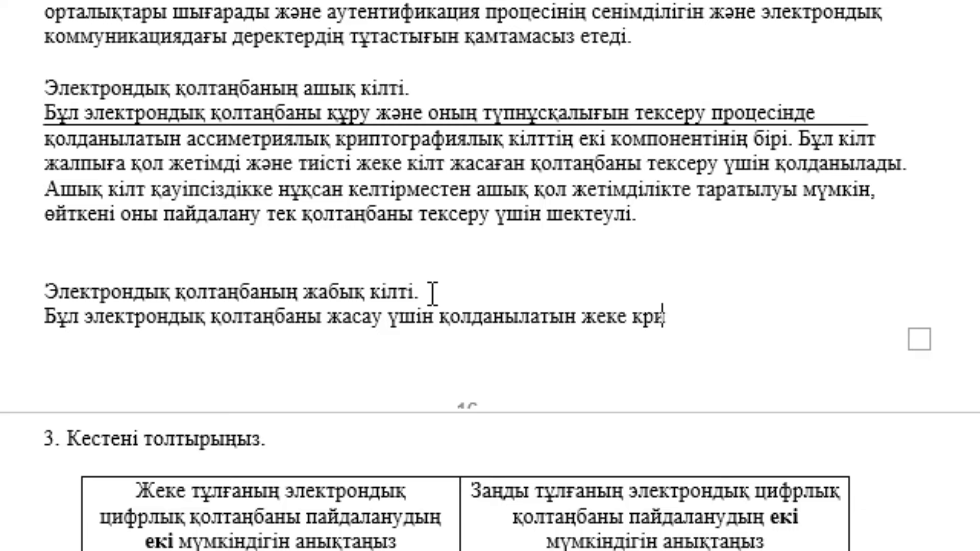
type("птография")
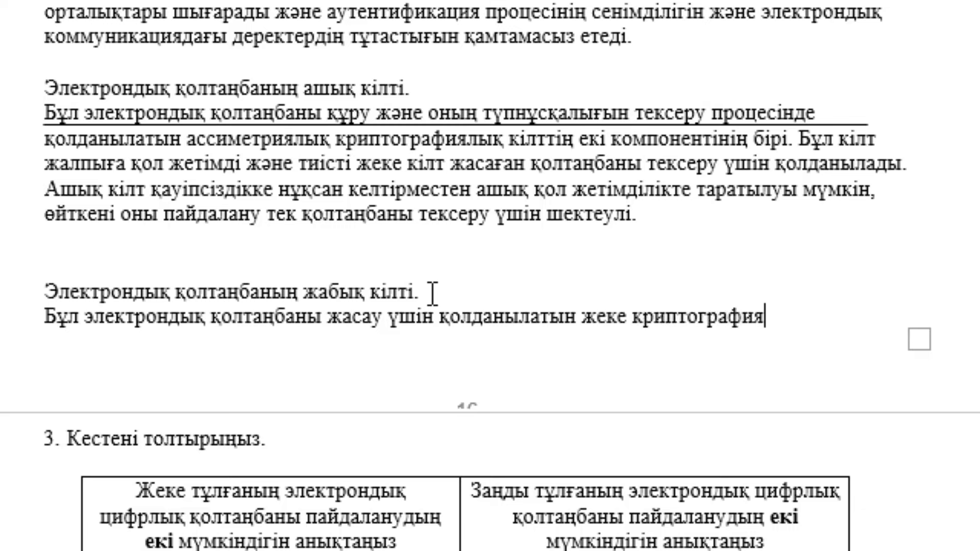
type("лық кіл")
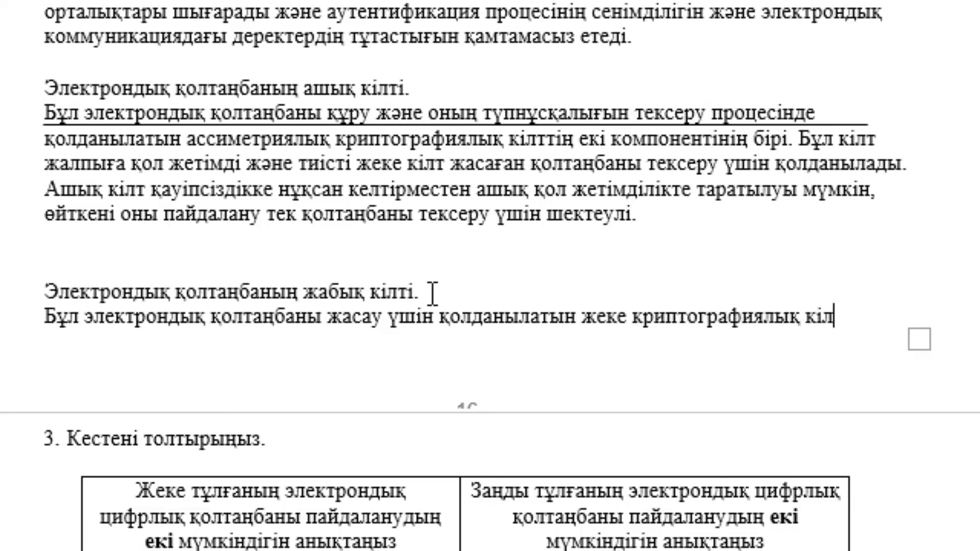
type("т")
type(". Ол иесі")
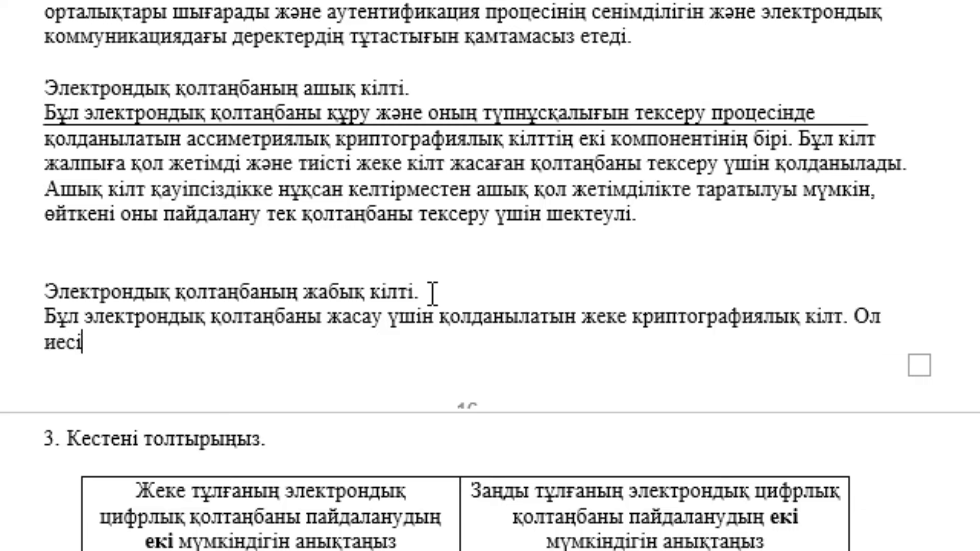
type("нде")
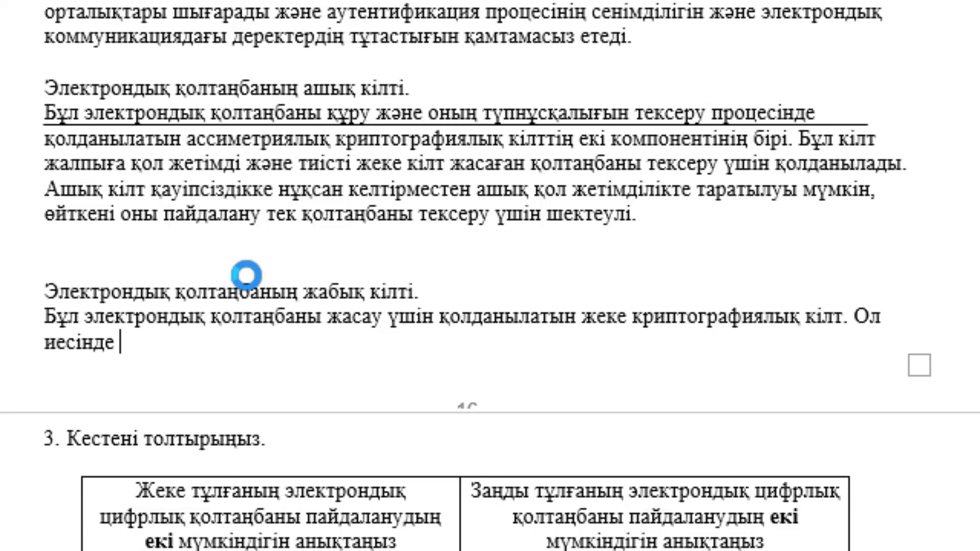
type("қадағ")
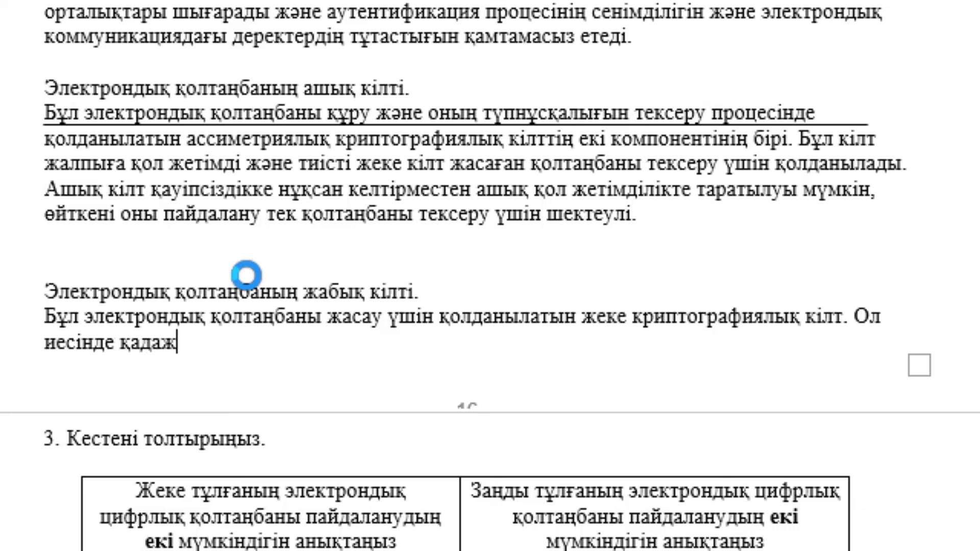
key("BackSpace")
key("BackSpace")
key("BackSpace")
- Add that only the owner can access it and its secrecy is vital for system security, ending «өте маңызды.»
type("лады ")
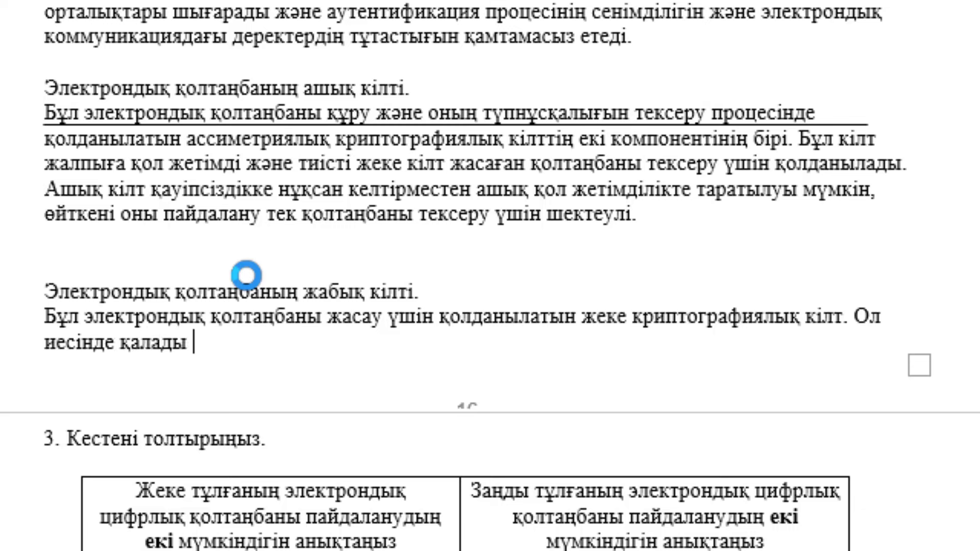
type("және")
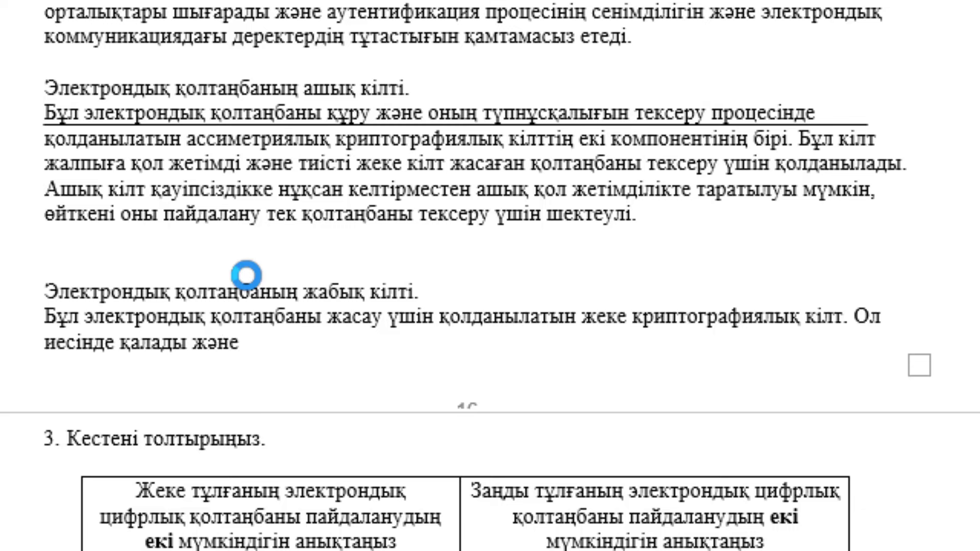
type(" тек оған")
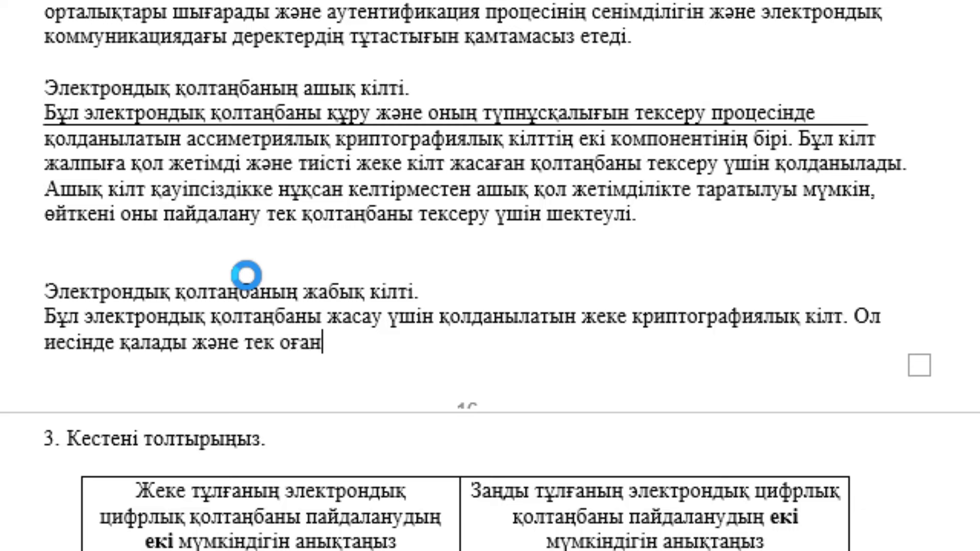
type(" қол жет")
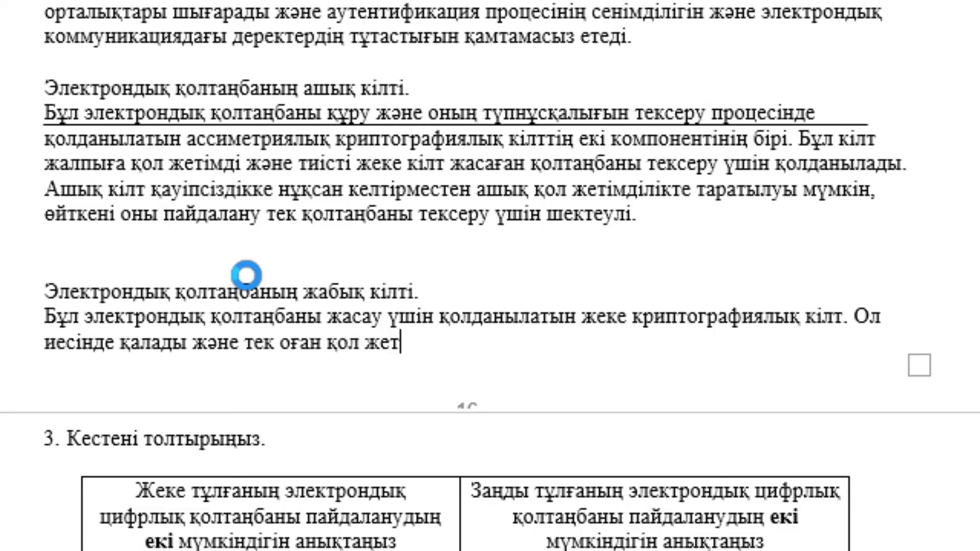
type("імді.")
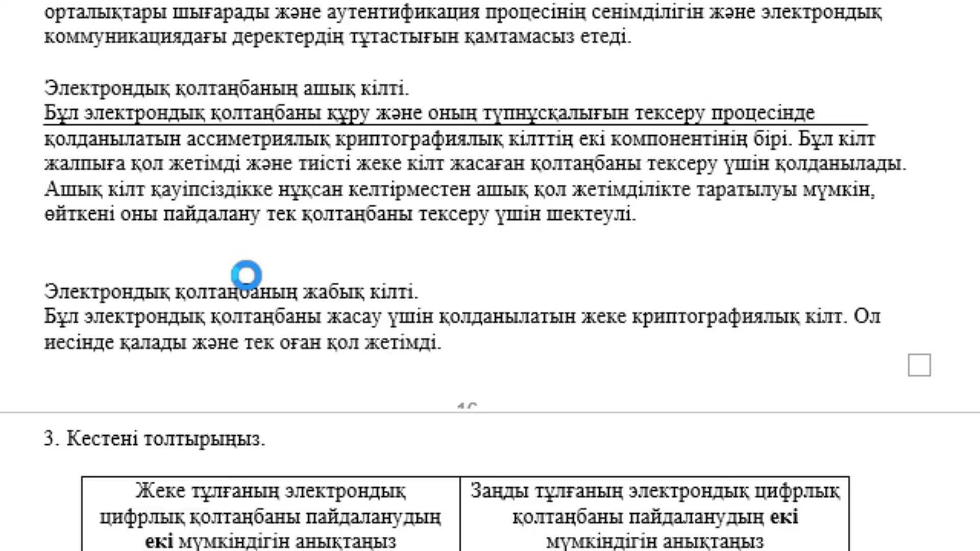
type(" Жеке")
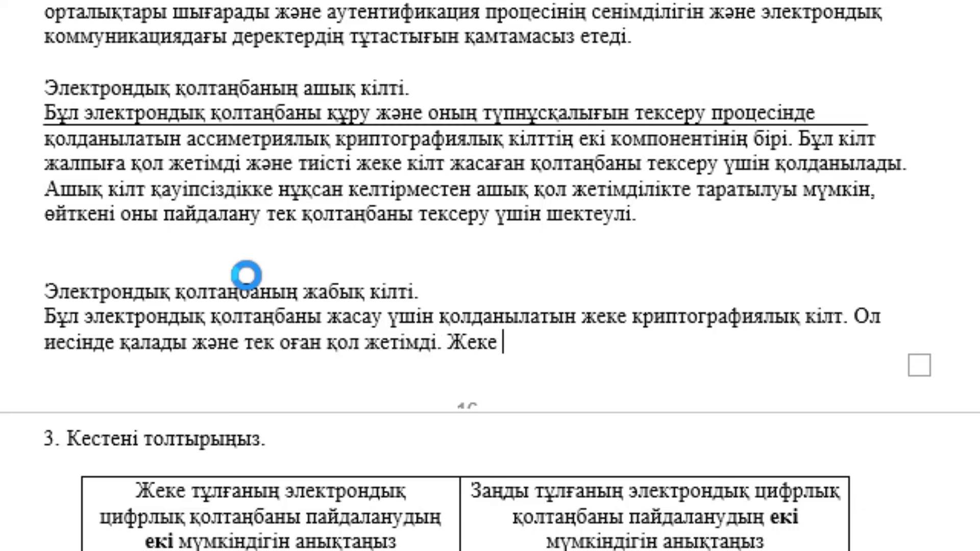
type(" кілт а")
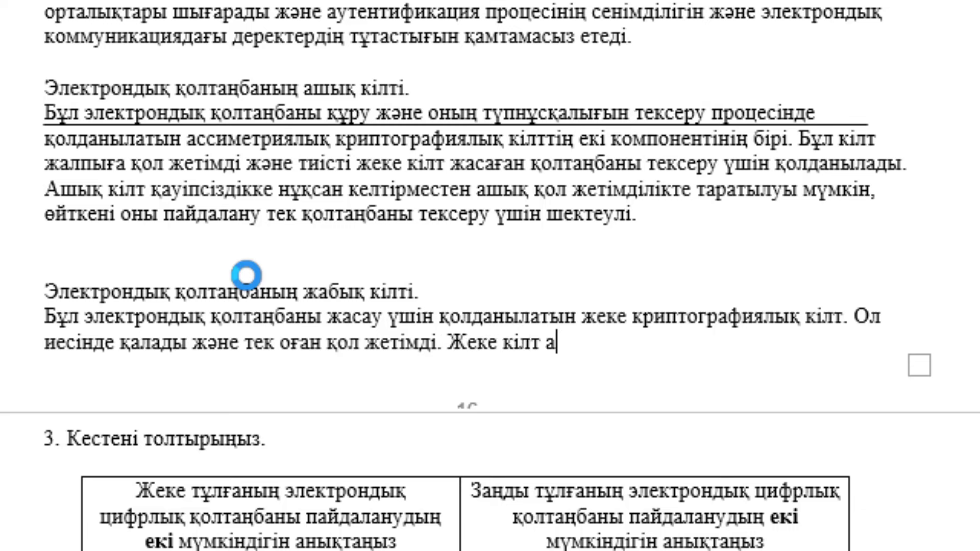
type("қпаратты ци")
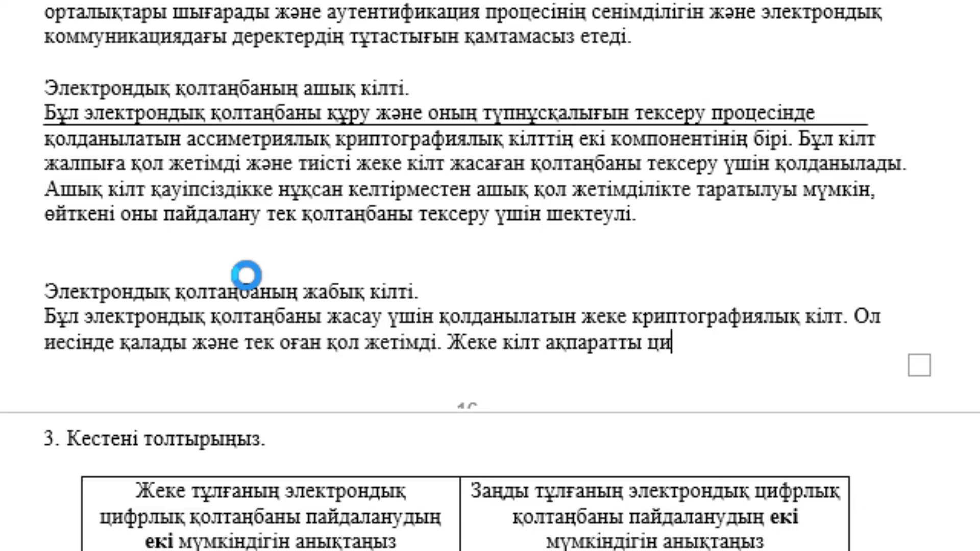
type("фрлау ")
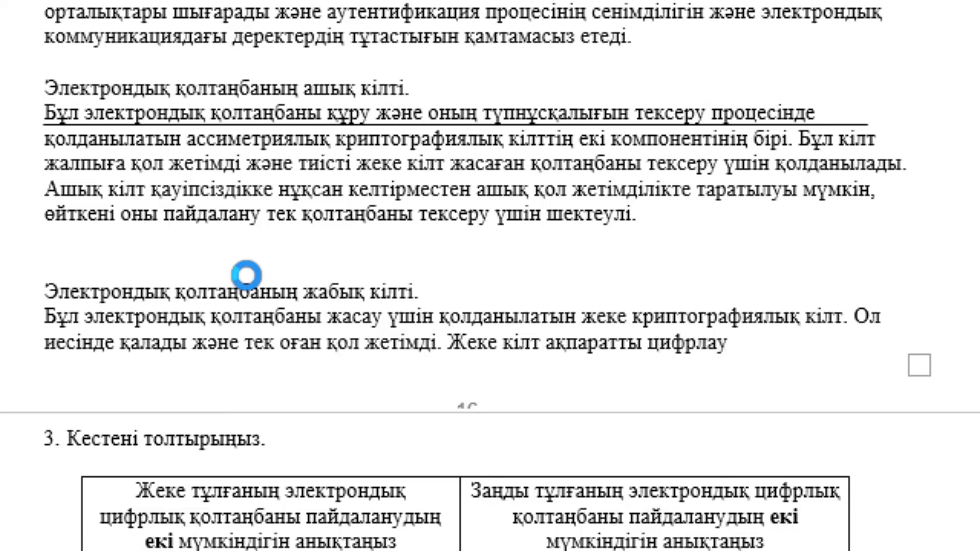
type("үшін қо")
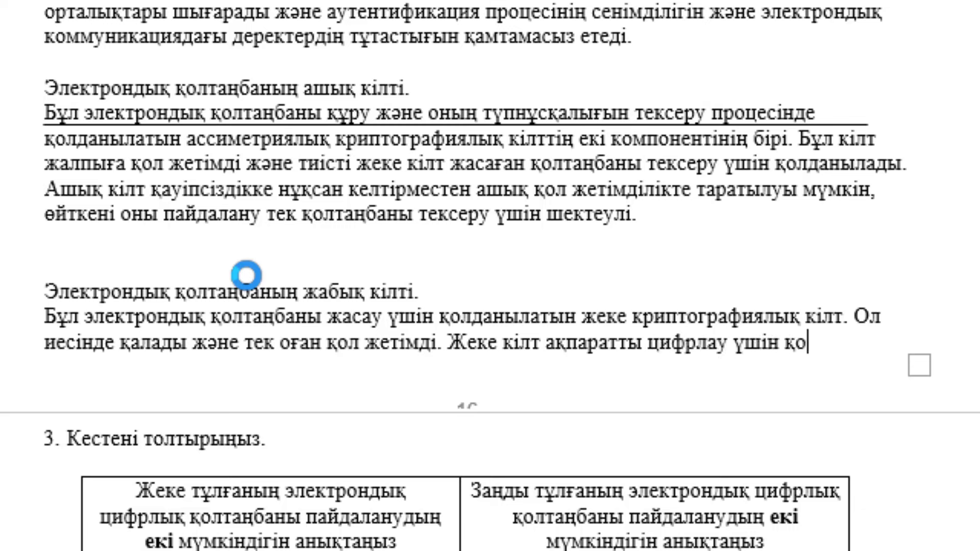
type("лданылады")
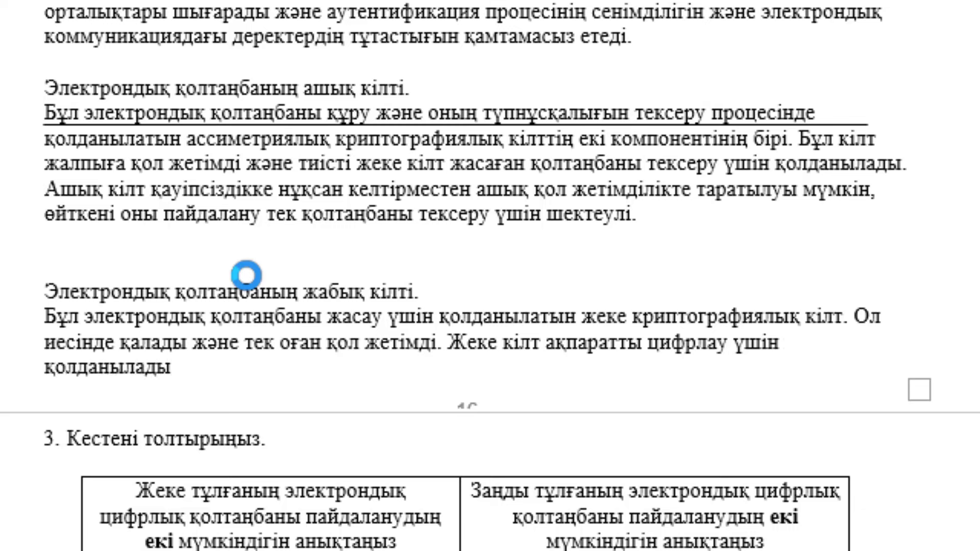
type(", сода")
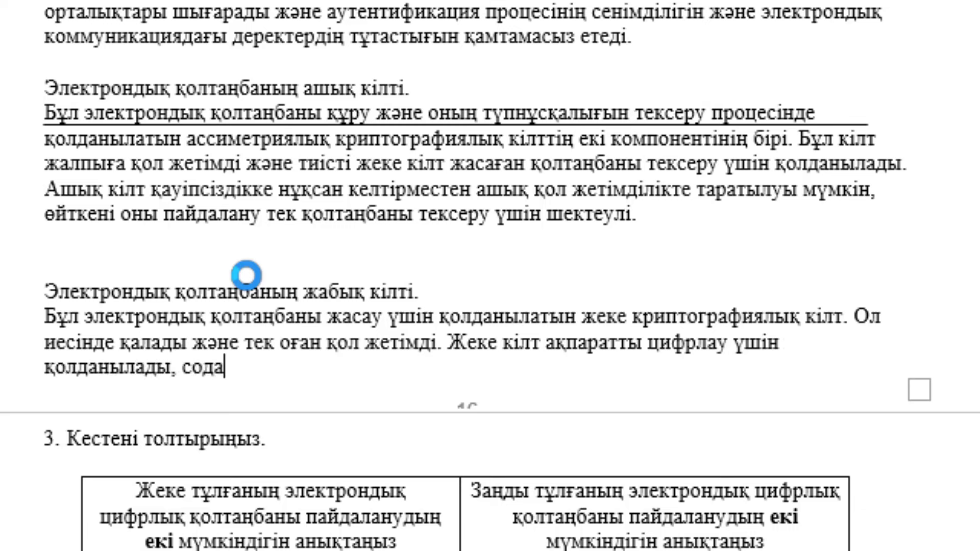
type("н кейін ")
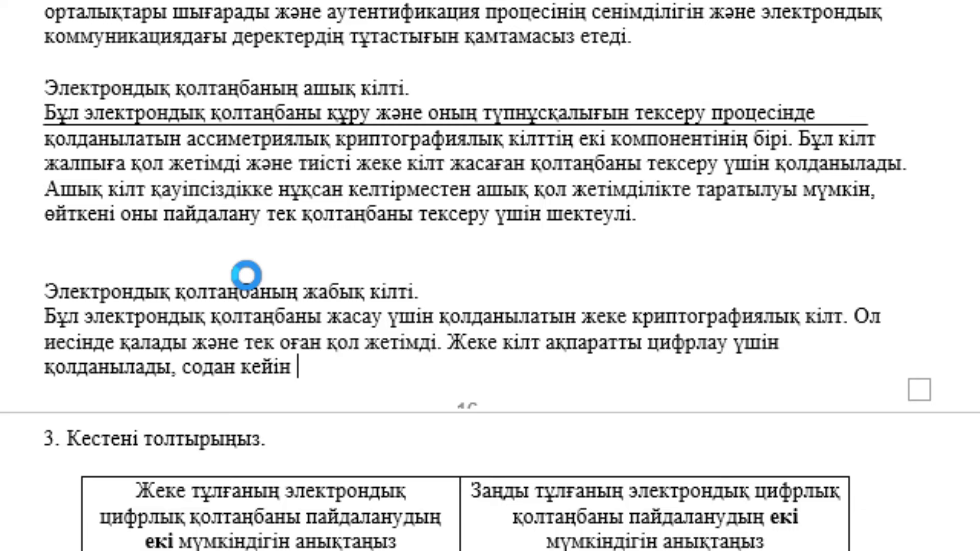
type("оны тиіс")
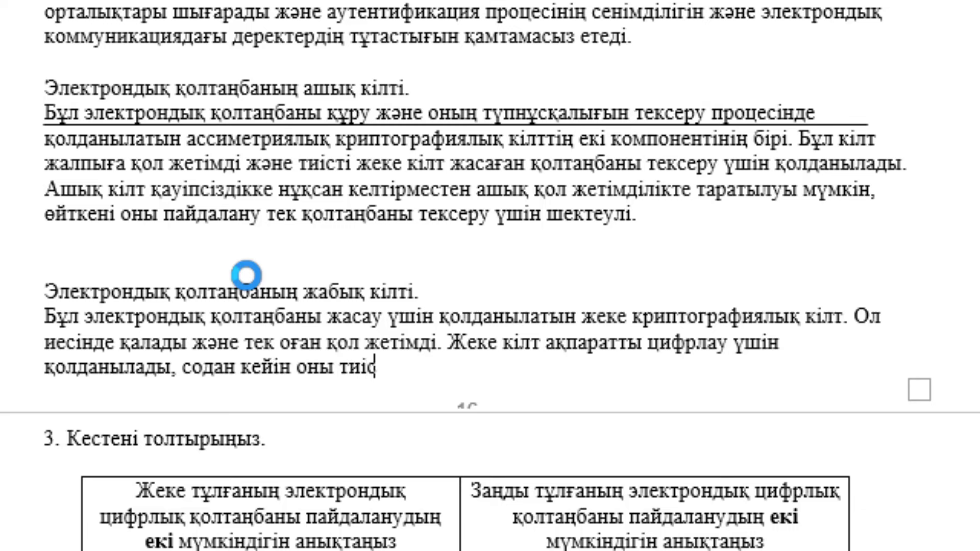
type("ті а")
type("шықкі")
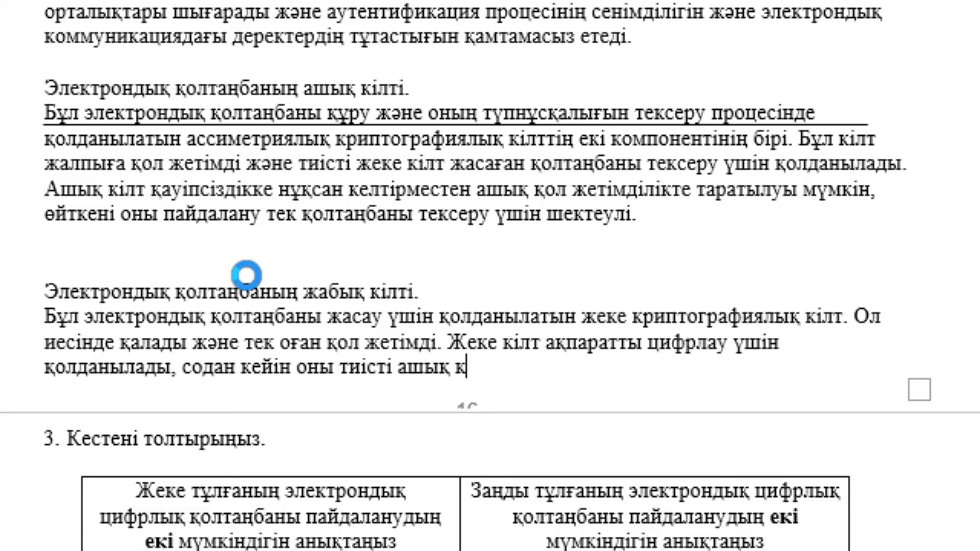
type("лтпен ше")
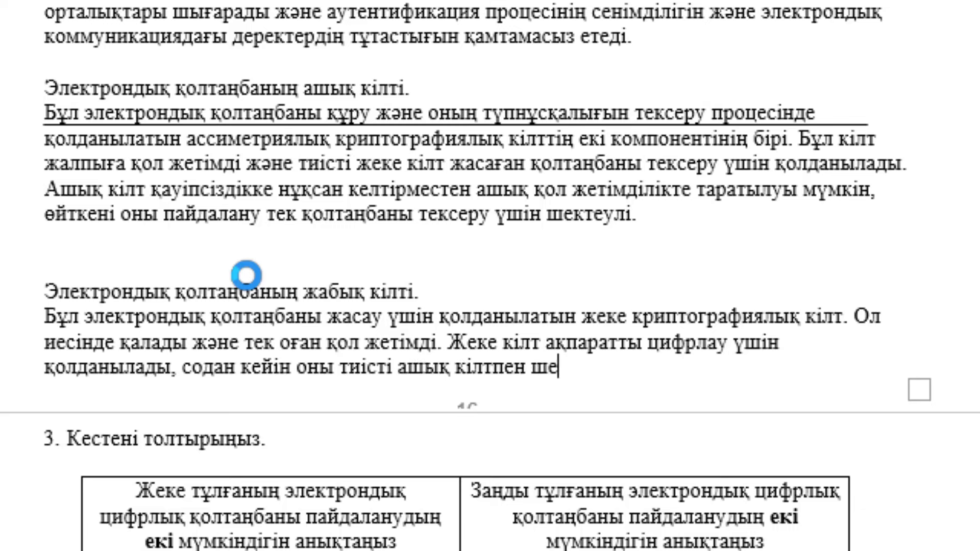
type("шуге болады")
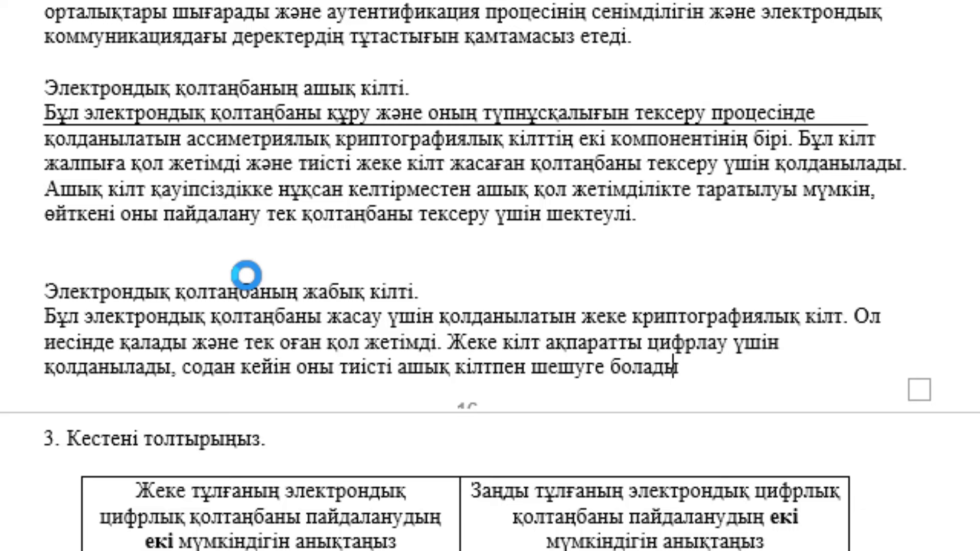
type(" со")
type("нымен қа")
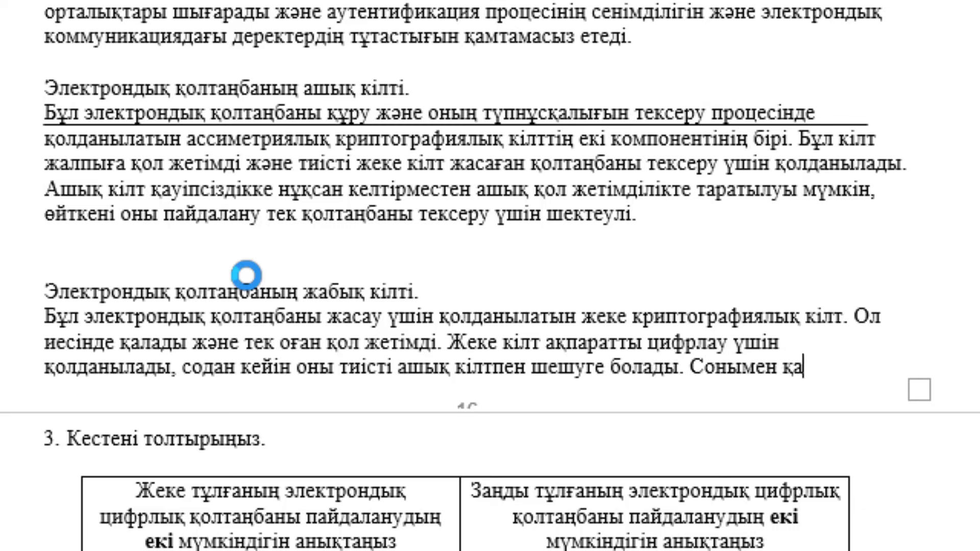
type("тар ашық к")
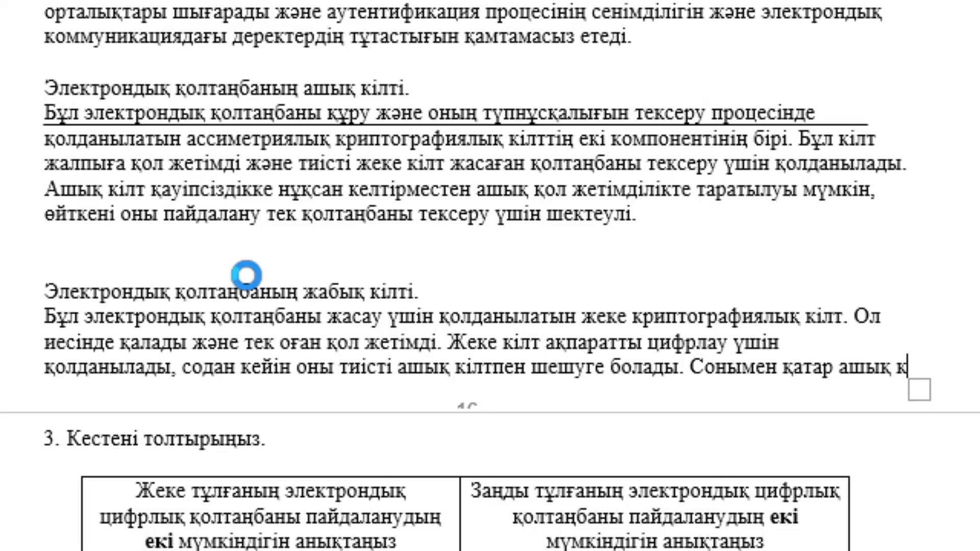
type("ілтпен ")
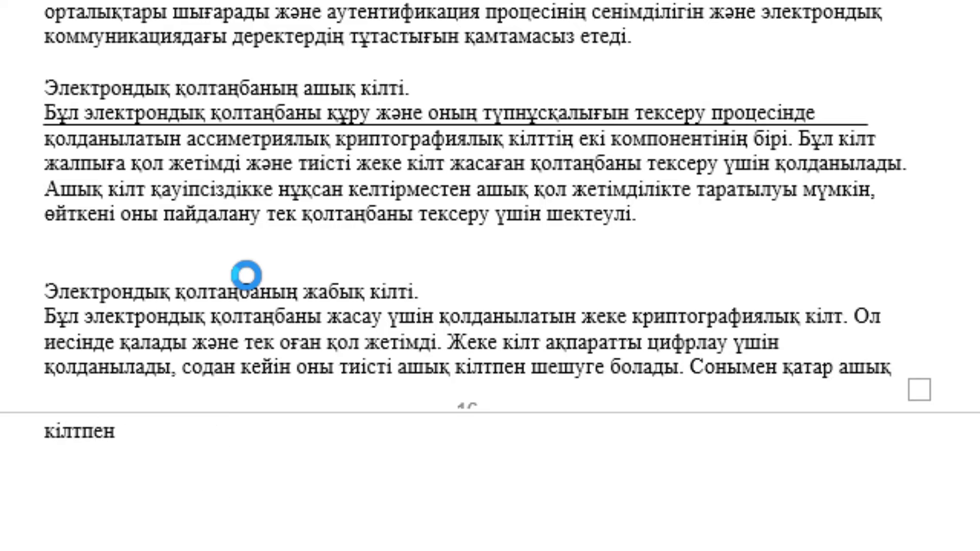
type("тексеруге ф")
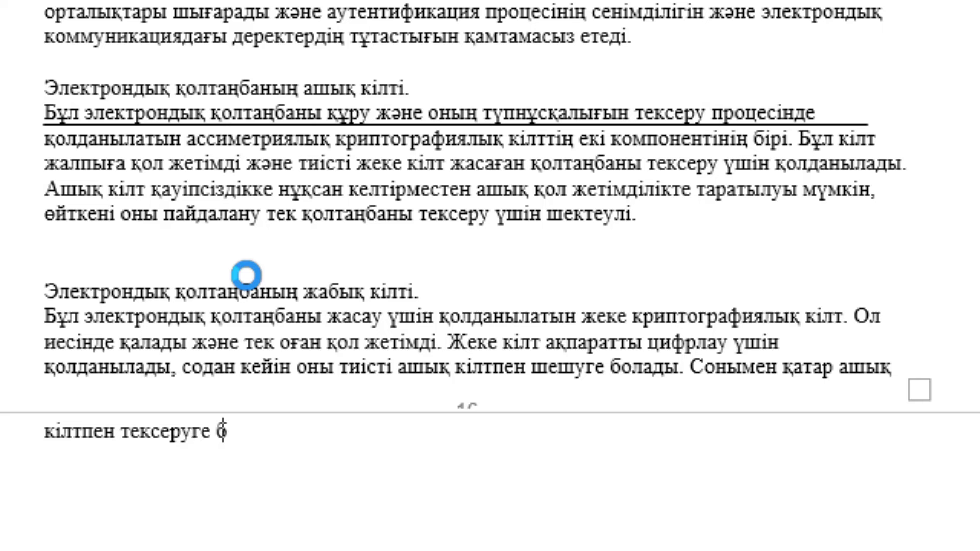
key("BackSpace")
type("болатын")
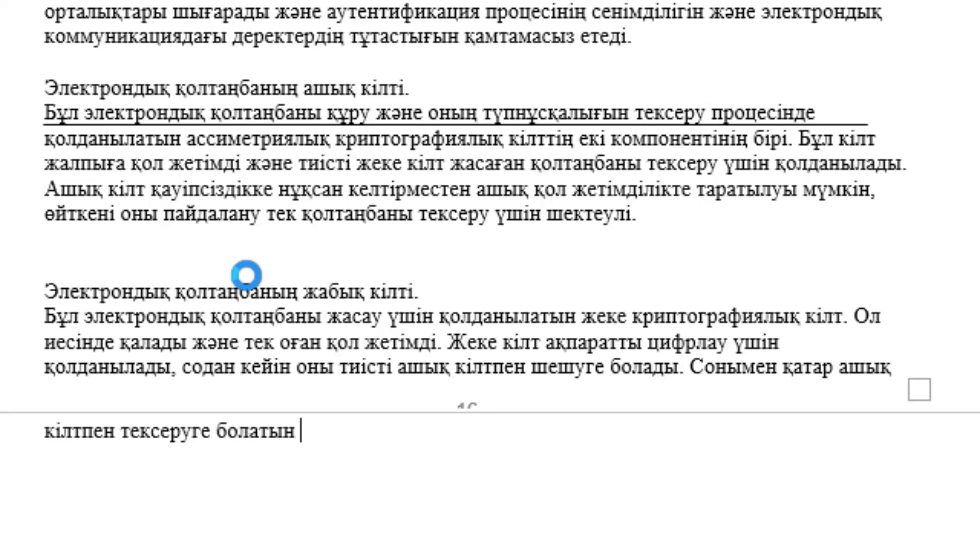
type("электон")
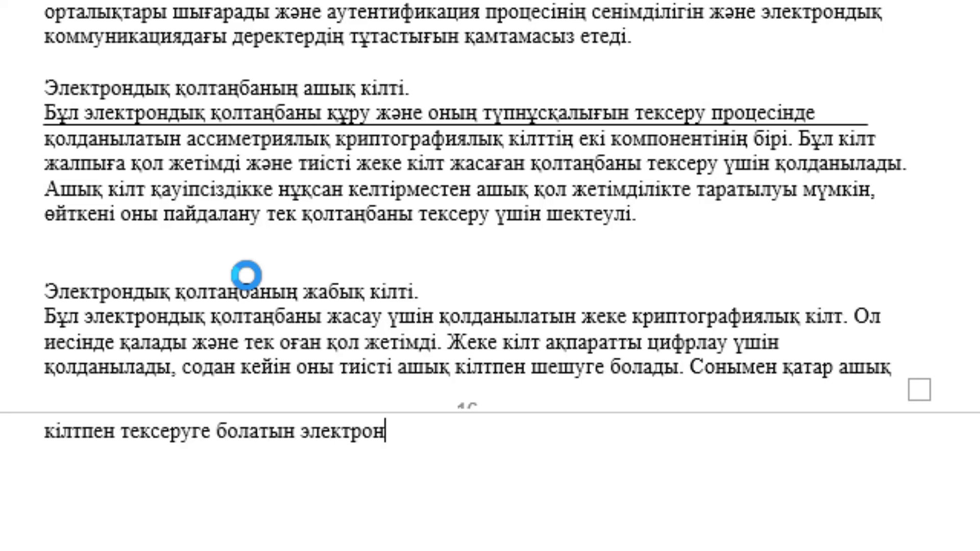
type("дық қ")
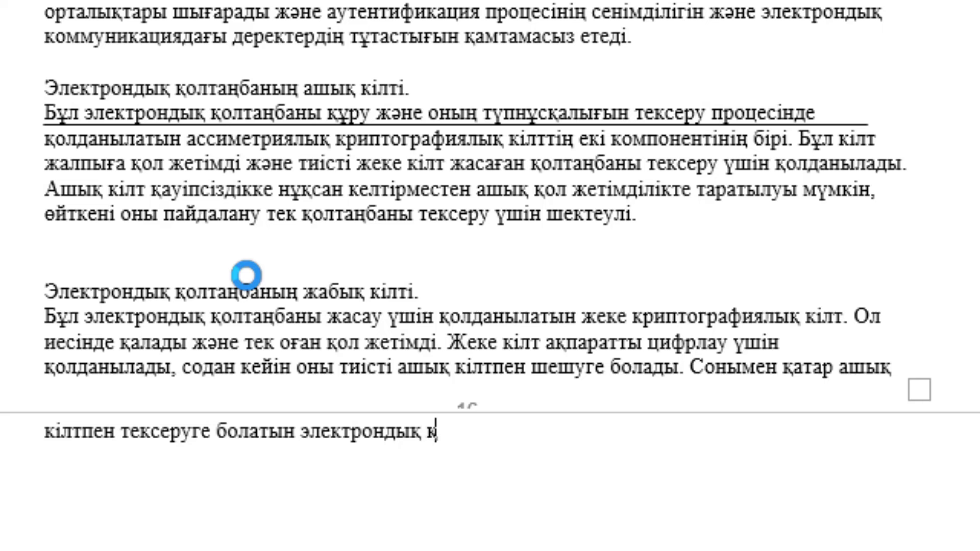
type("олтаңбал")
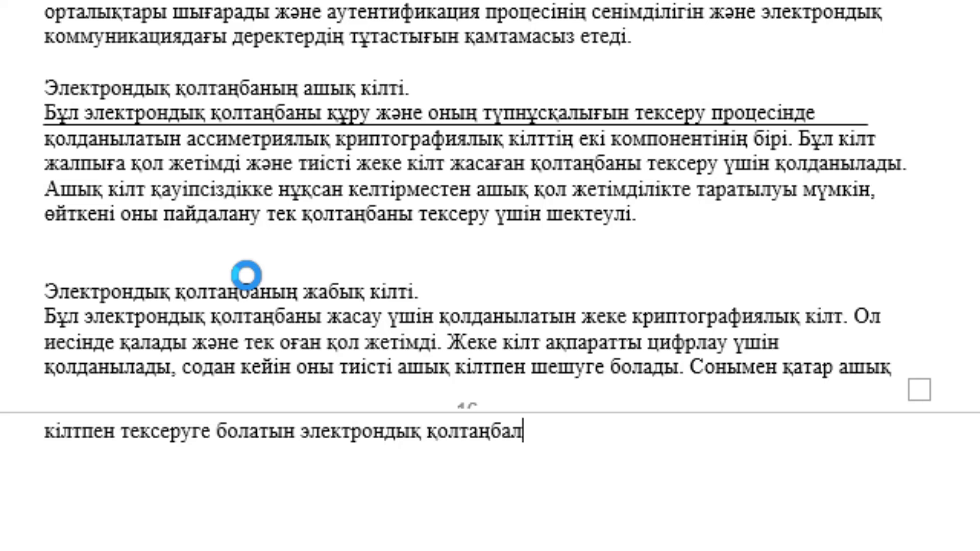
type("арды жасайд")
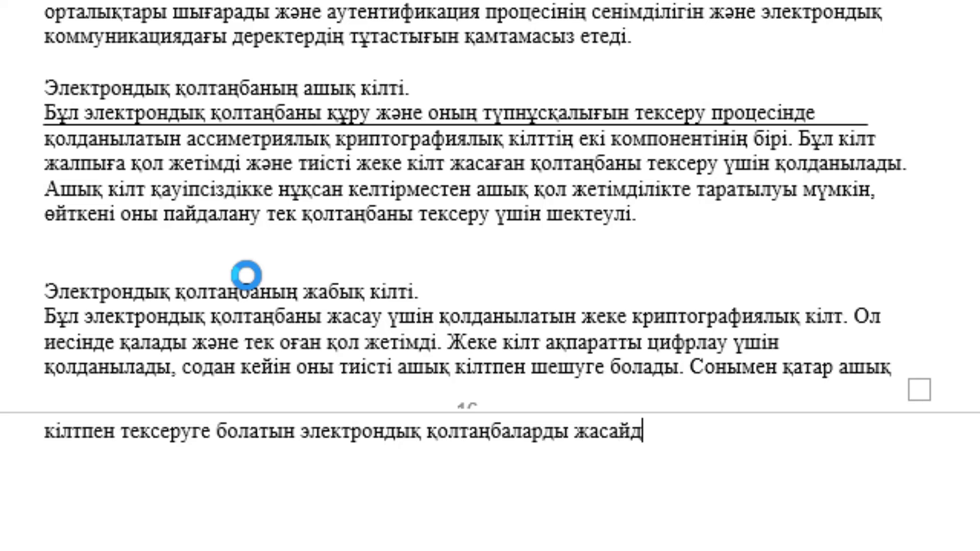
type("ы.жеке")
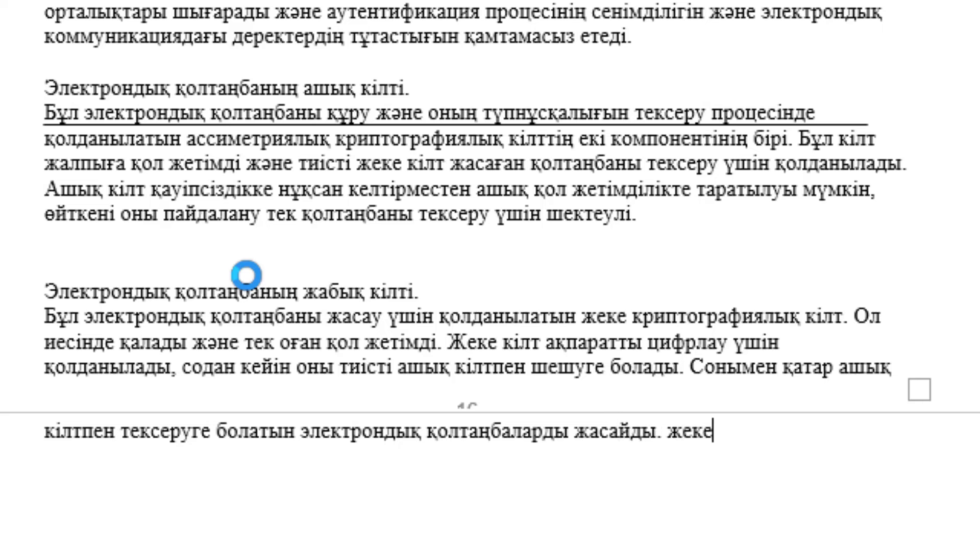
type(" кілттің")
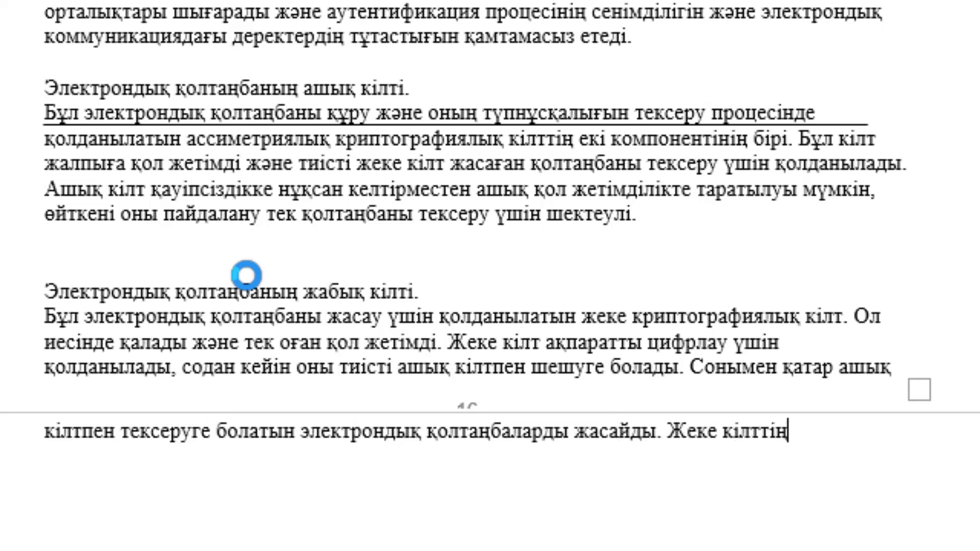
type(" құпи")
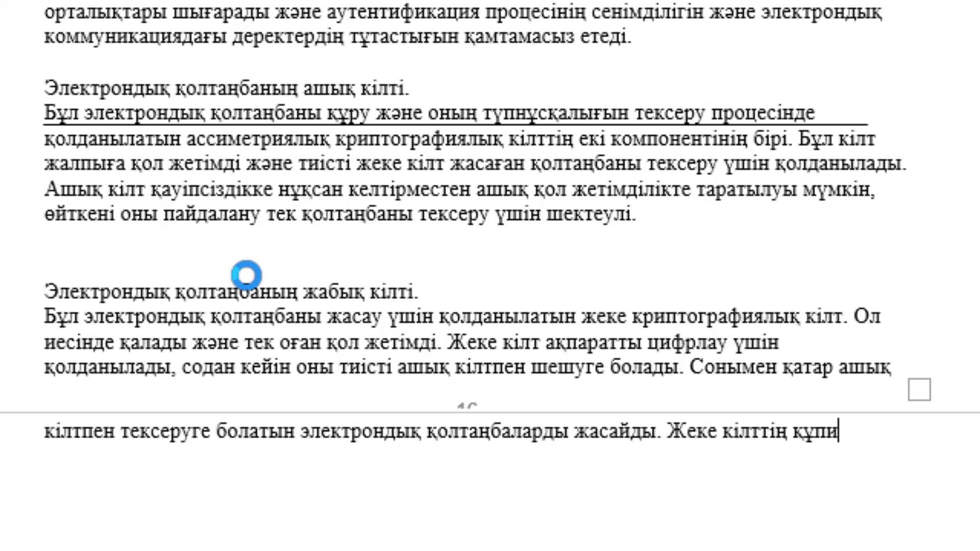
type("ялылығы э")
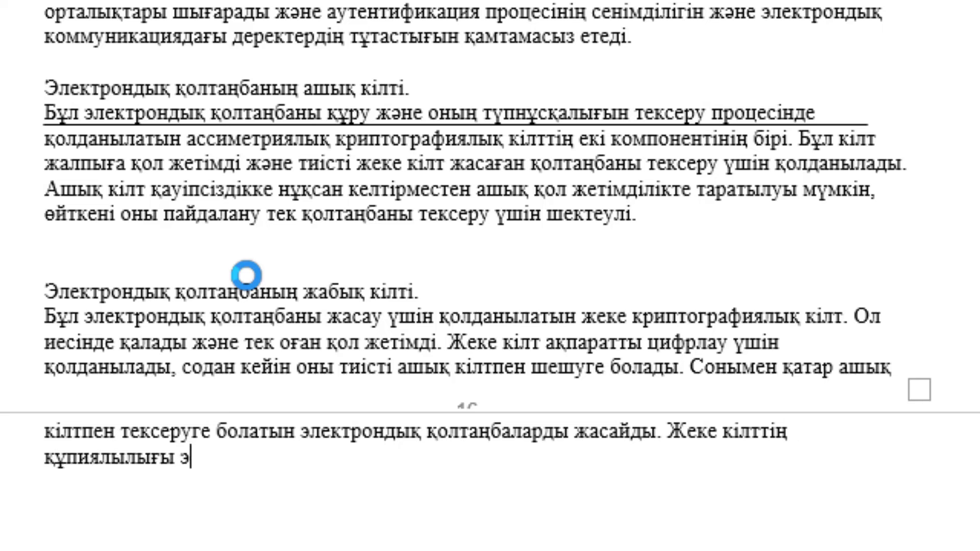
type("лектрондық ")
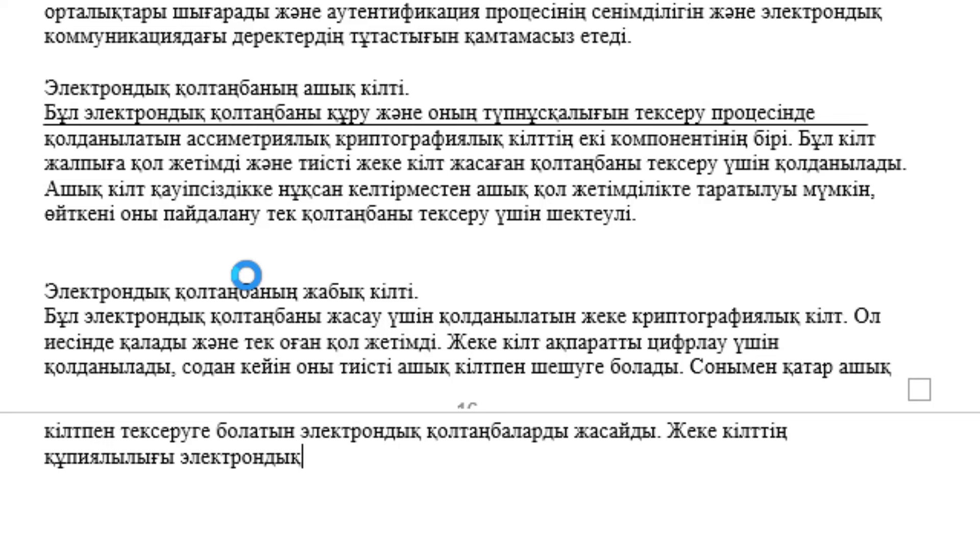
type("к")
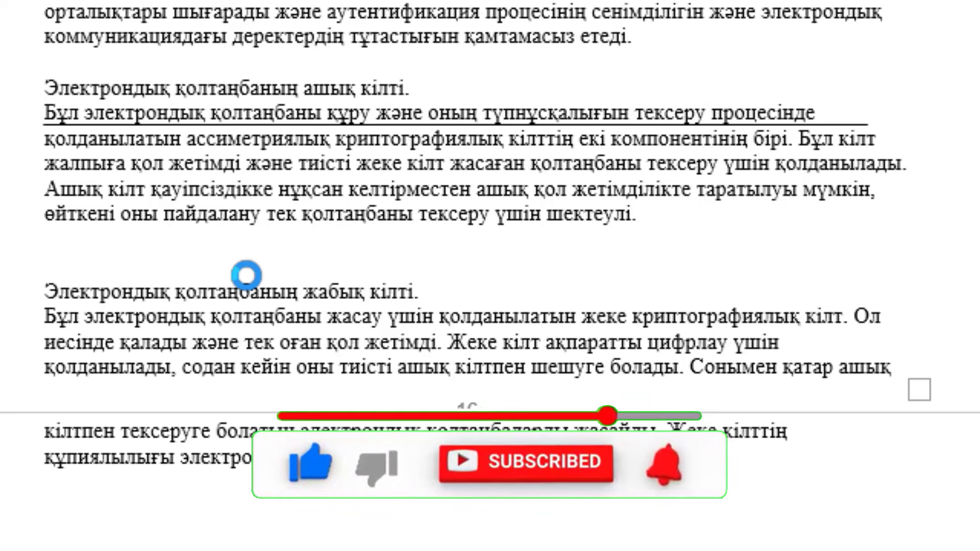
type("інің қауіпсі")
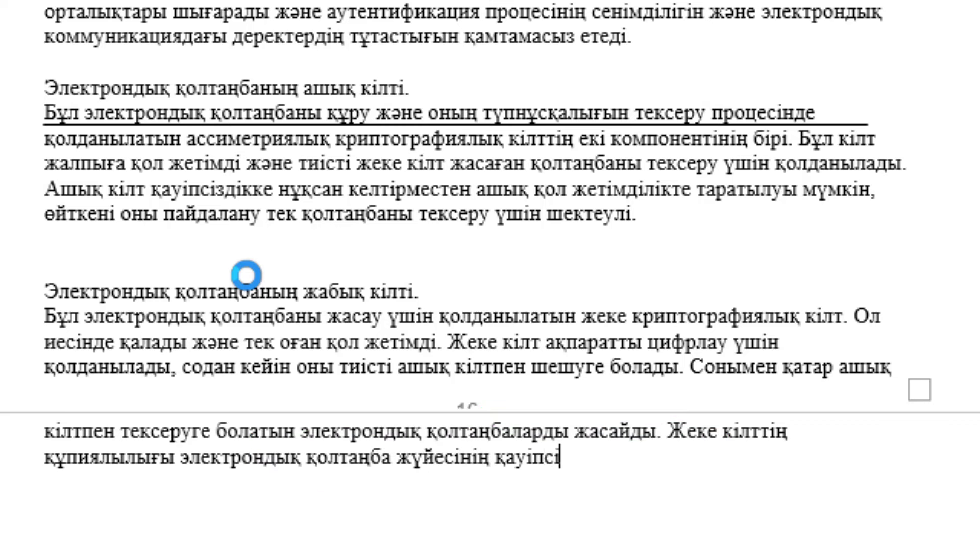
type("здігін қ")
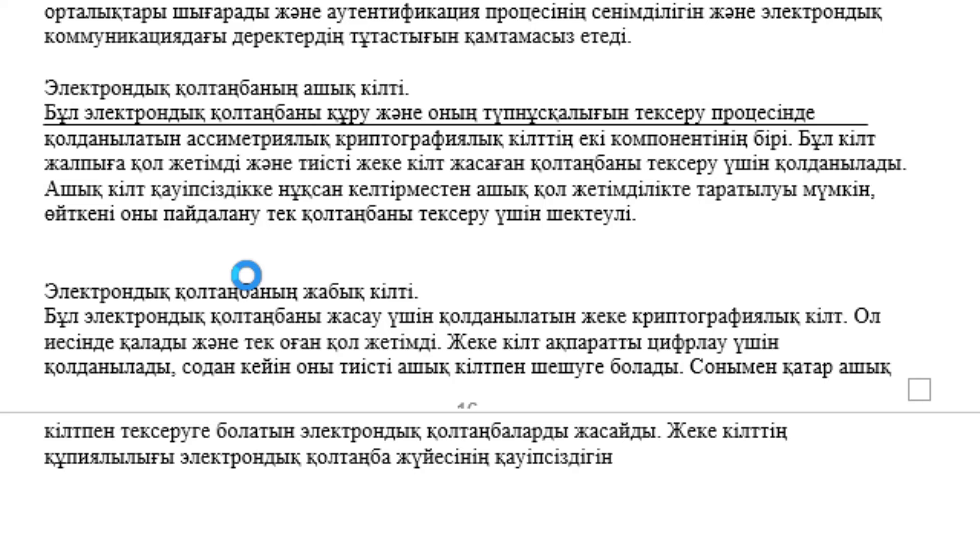
type("амтамасыз")
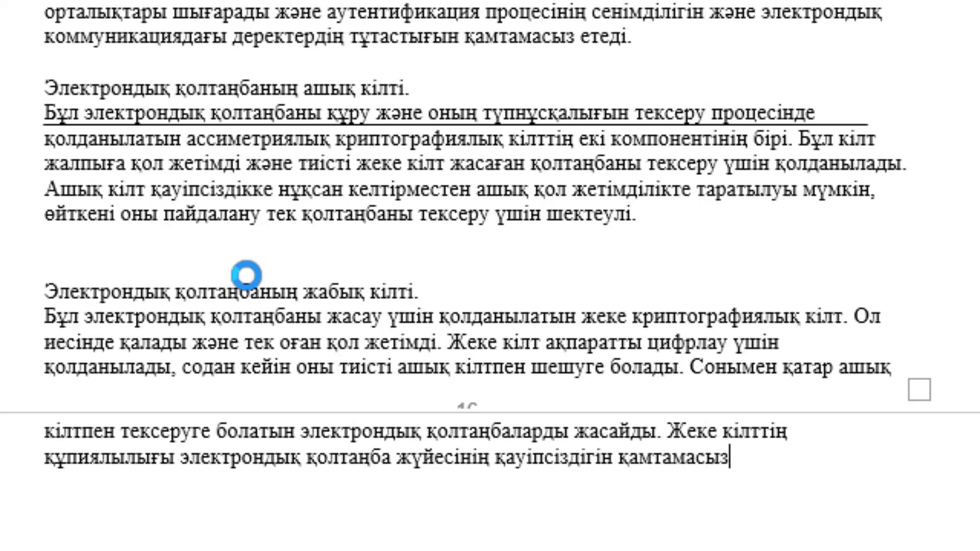
type(" ете")
key("BackSpace")
type("у")
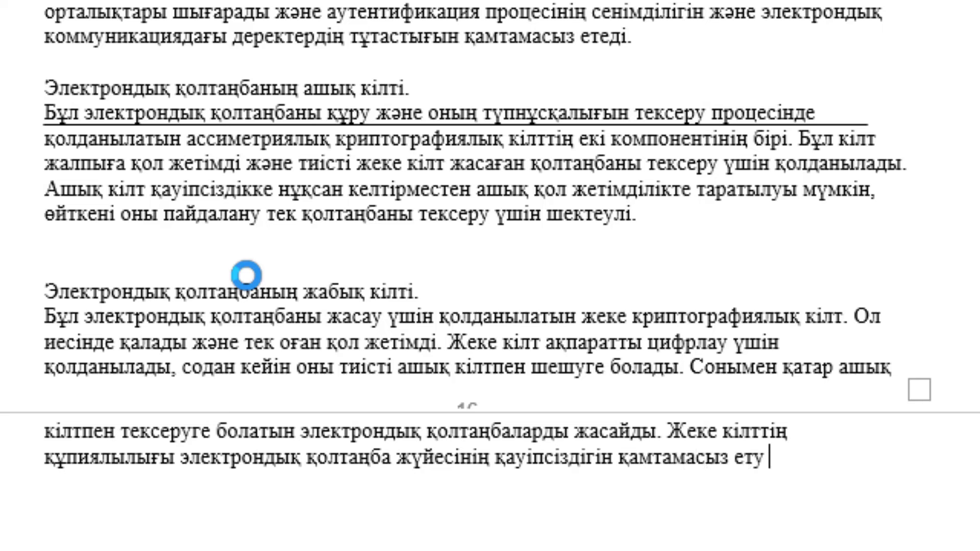
type(" үшін өте ")
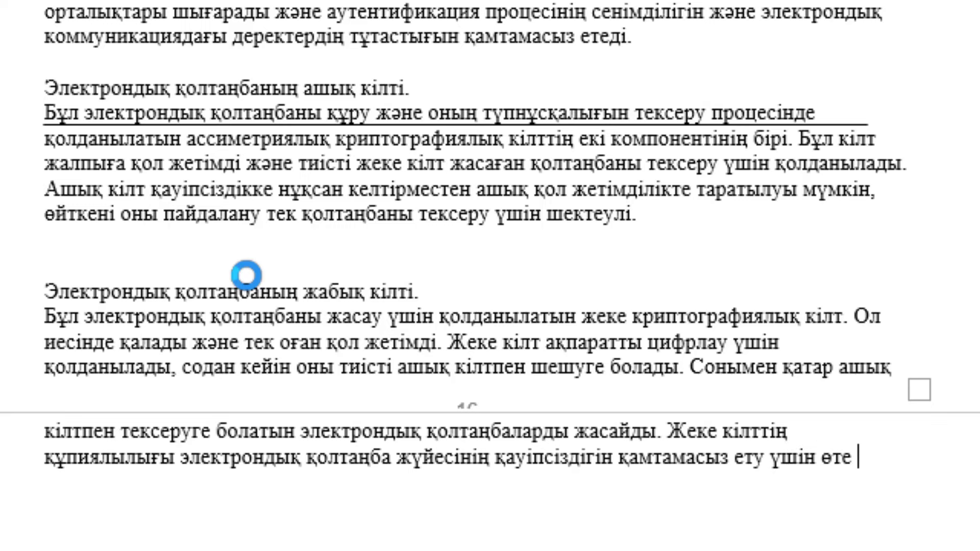
type("маңызды.")
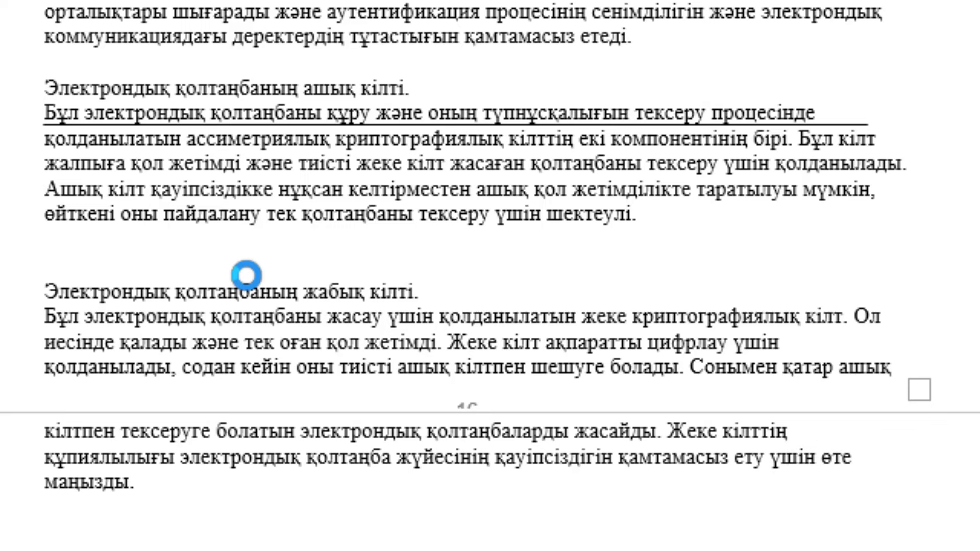
- In the task 3 table's left cell, enter document signing with other persons and «Авторизациялау және онлайн транзакциялардың жүру кезінде растау»
scroll(266, 235, "down", 3)
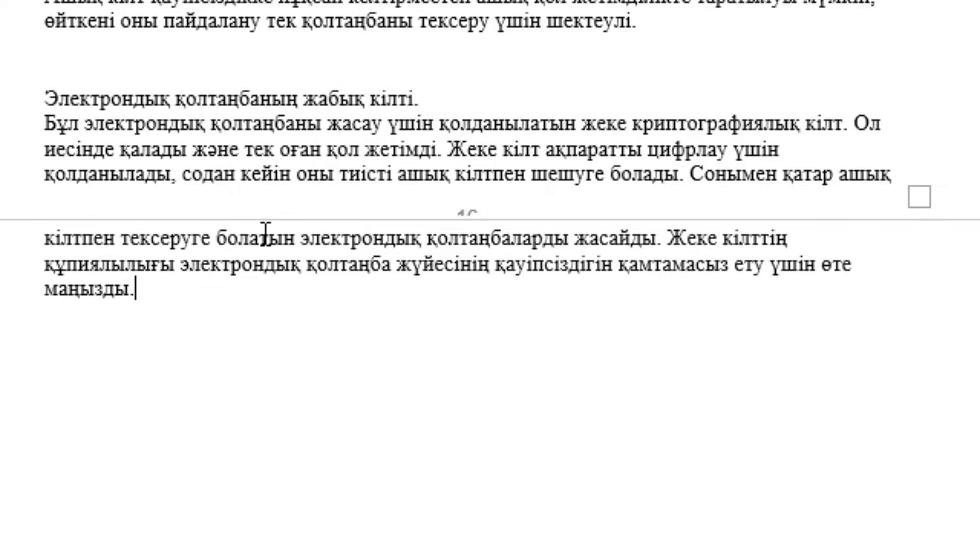
scroll(263, 232, "down", 4)
scroll(263, 236, "down", 4)
scroll(263, 235, "down", 3)
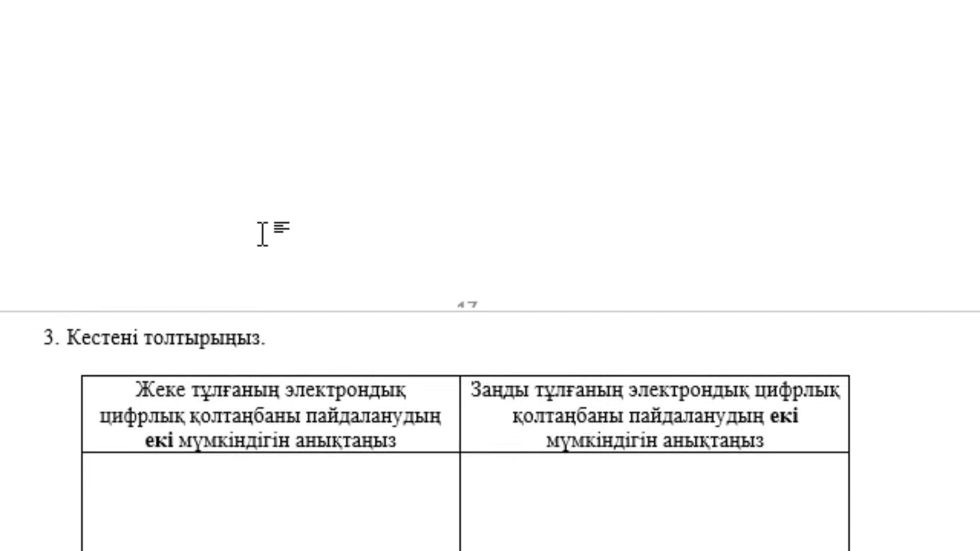
scroll(264, 235, "down", 4)
scroll(266, 236, "down", 2)
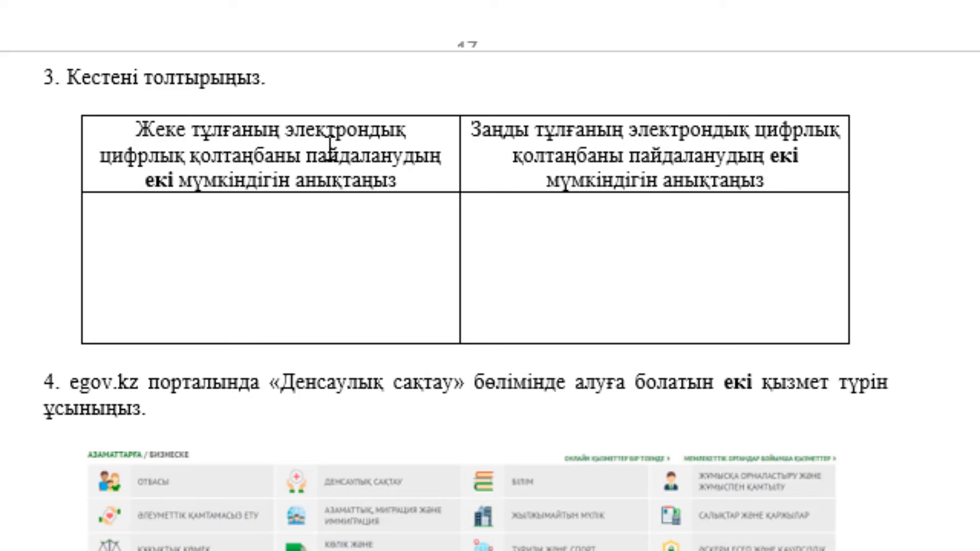
left_click(271, 165)
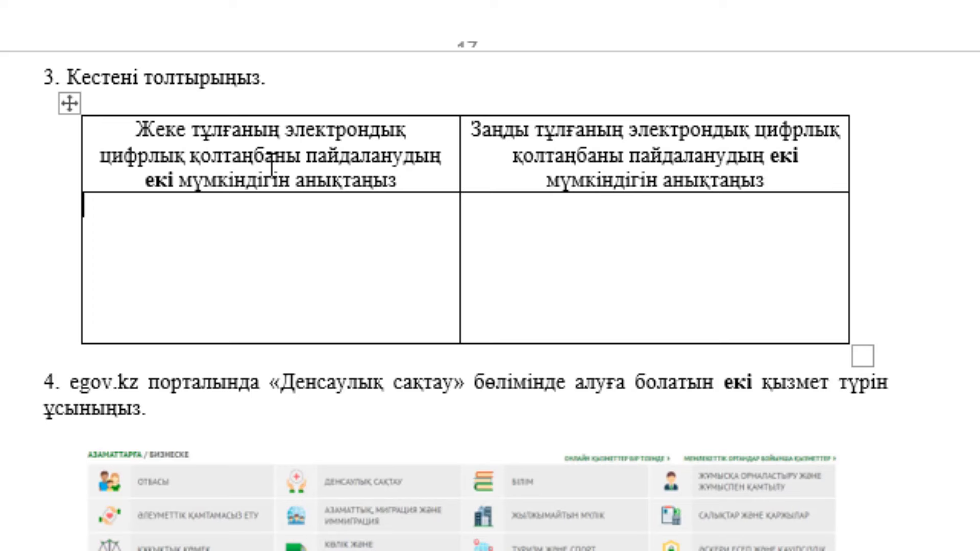
key("Down")
key("Down")
type("Электрон")
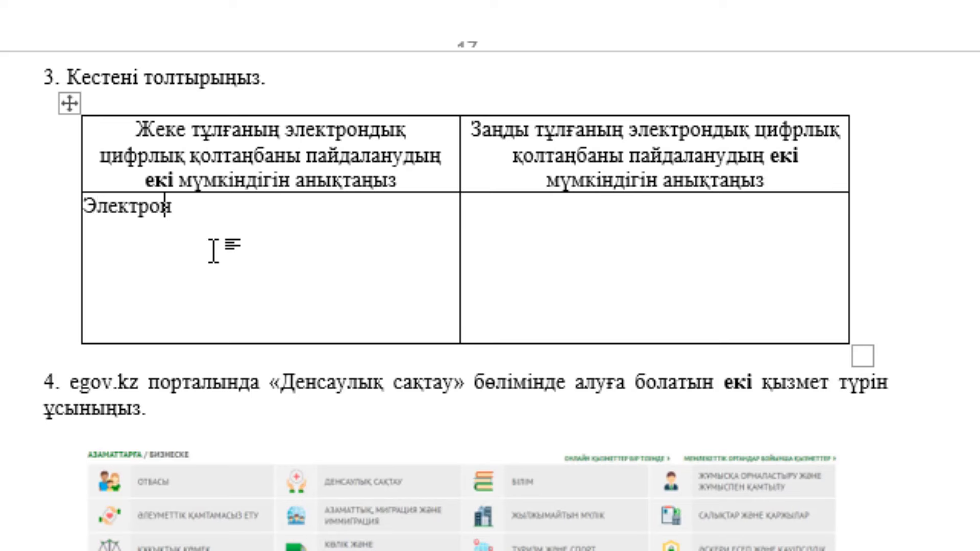
type("ды құжатта")
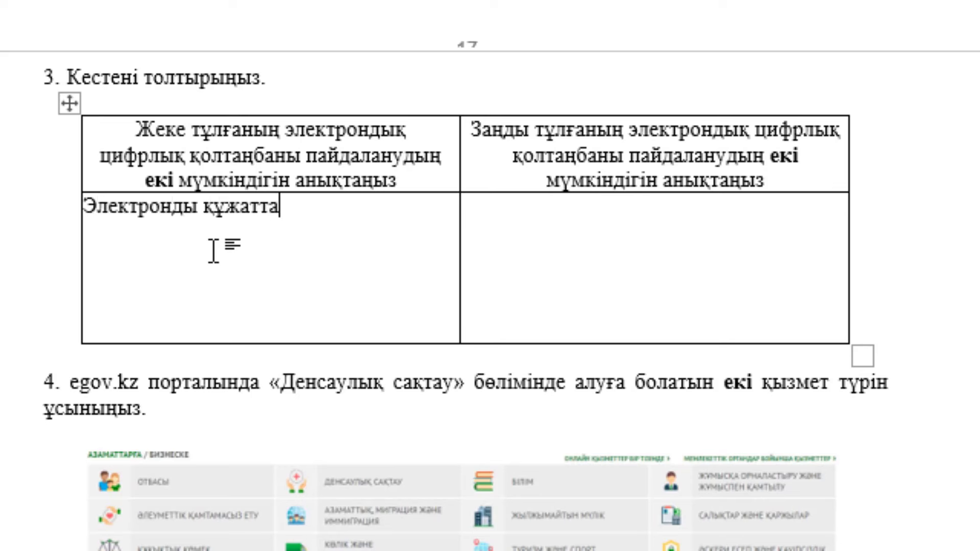
type("р")
type("ды")
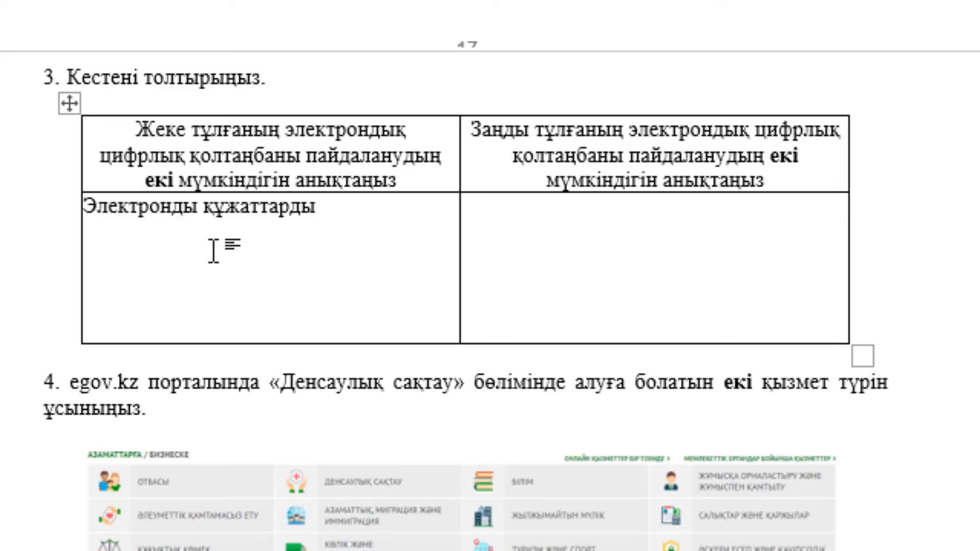
type(", келіс")
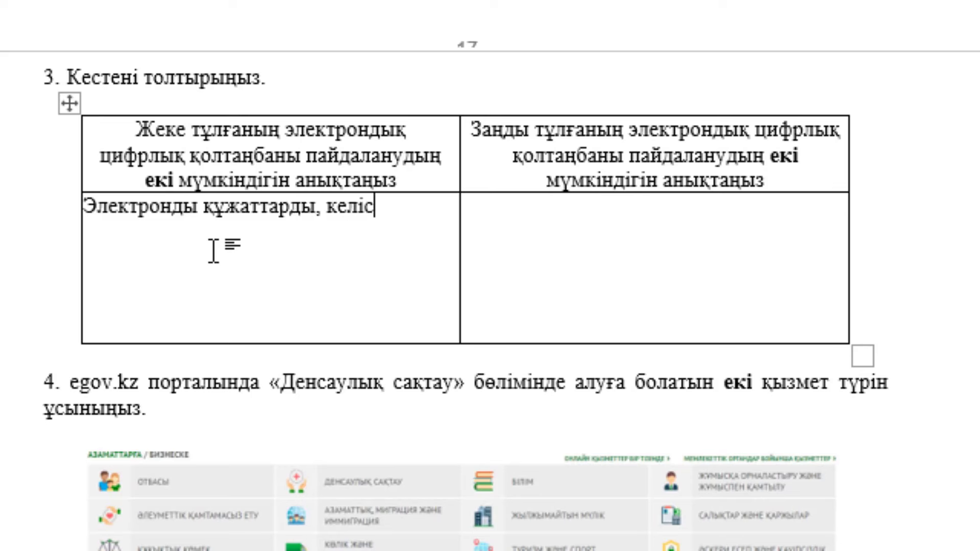
type("ім шартта")
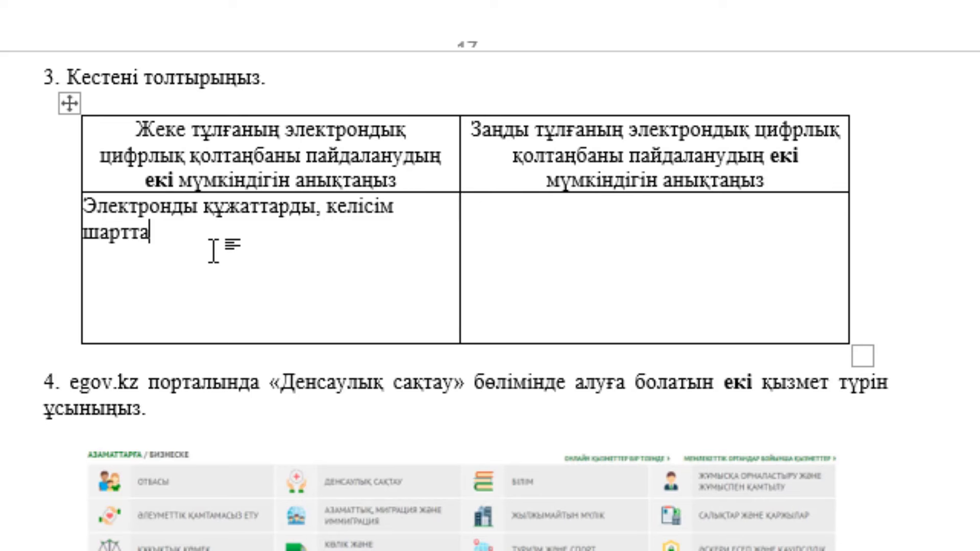
type("рды")
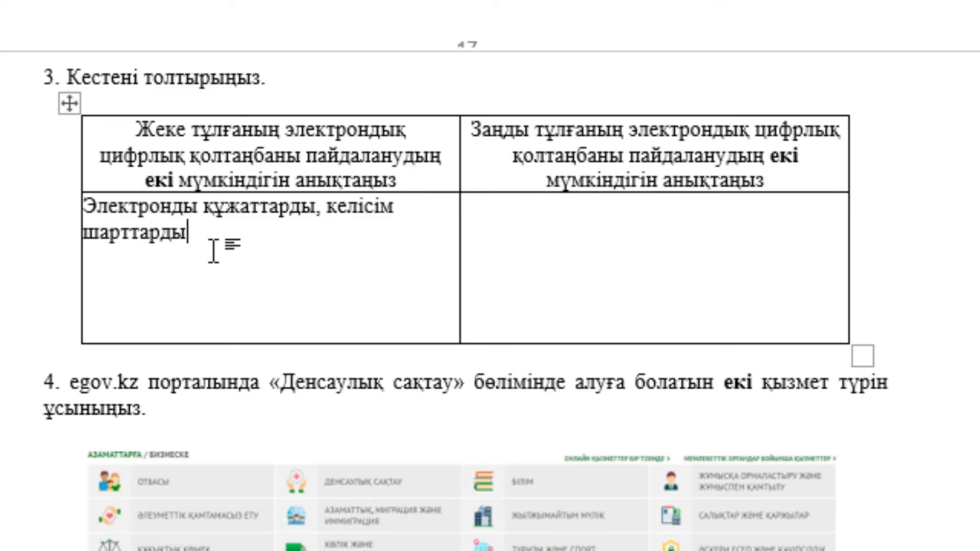
type(" басқа")
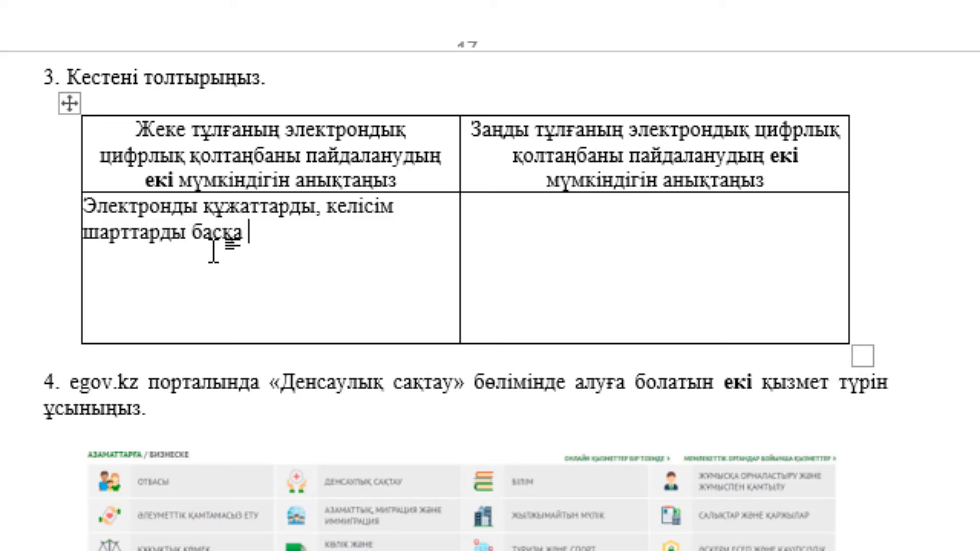
type("физикалық")
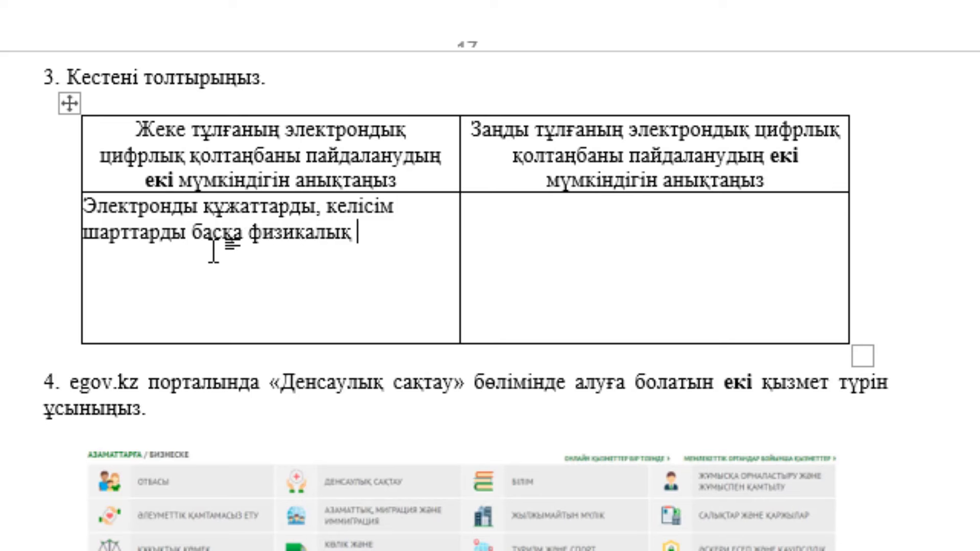
type("тұлғам")
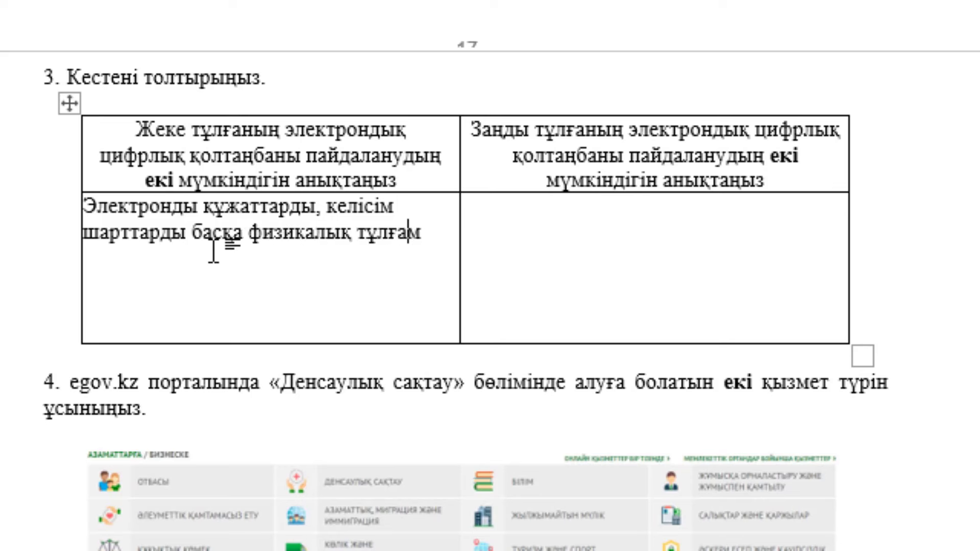
type("еннем")
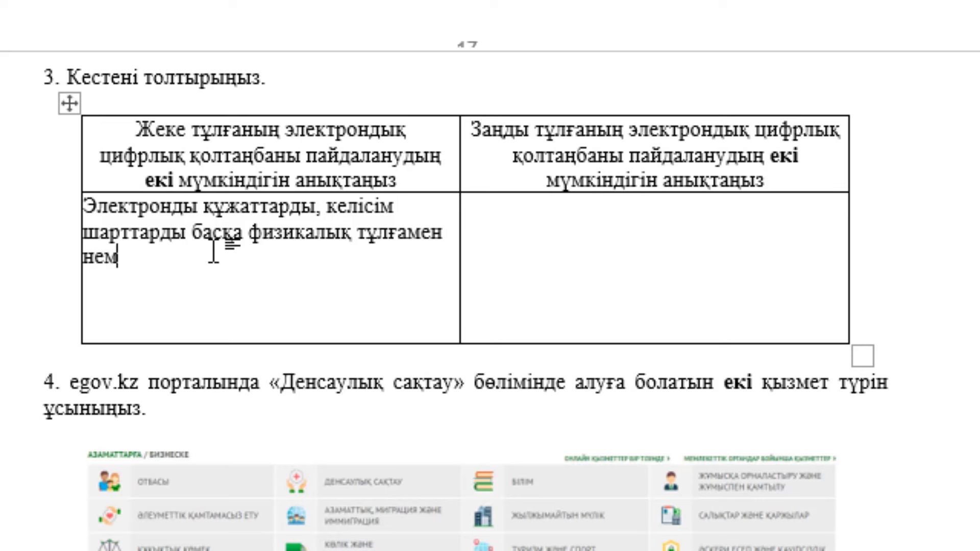
type("есе ")
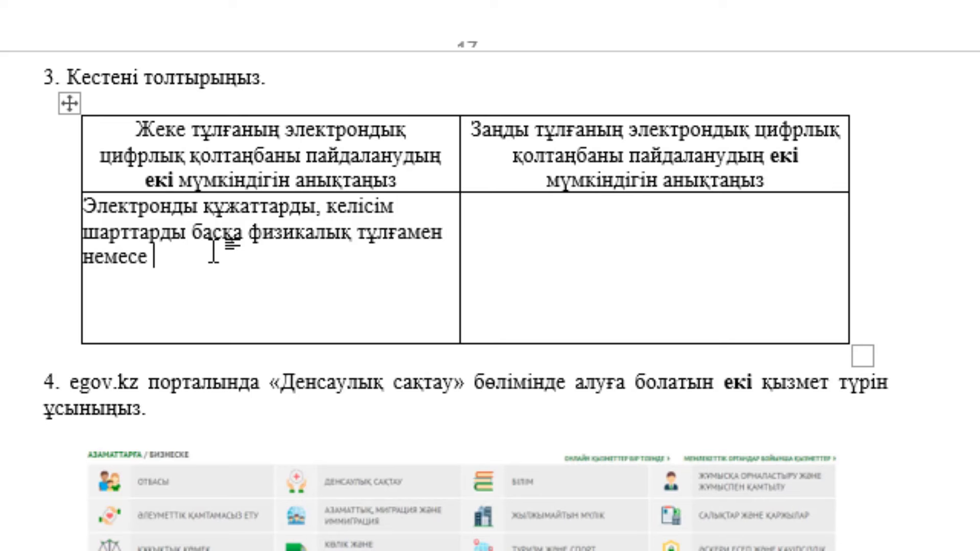
type("заңды т")
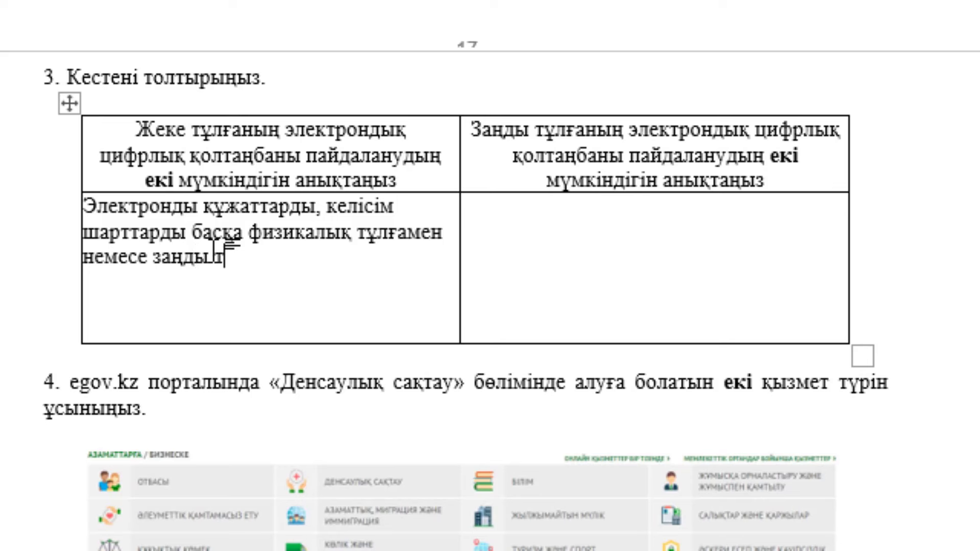
type("ұлғамен")
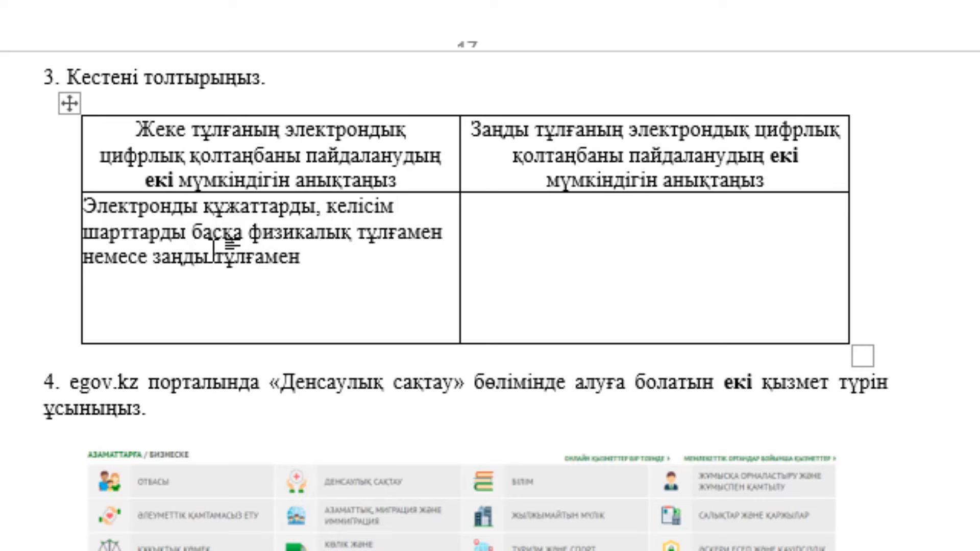
type(" қол қою")
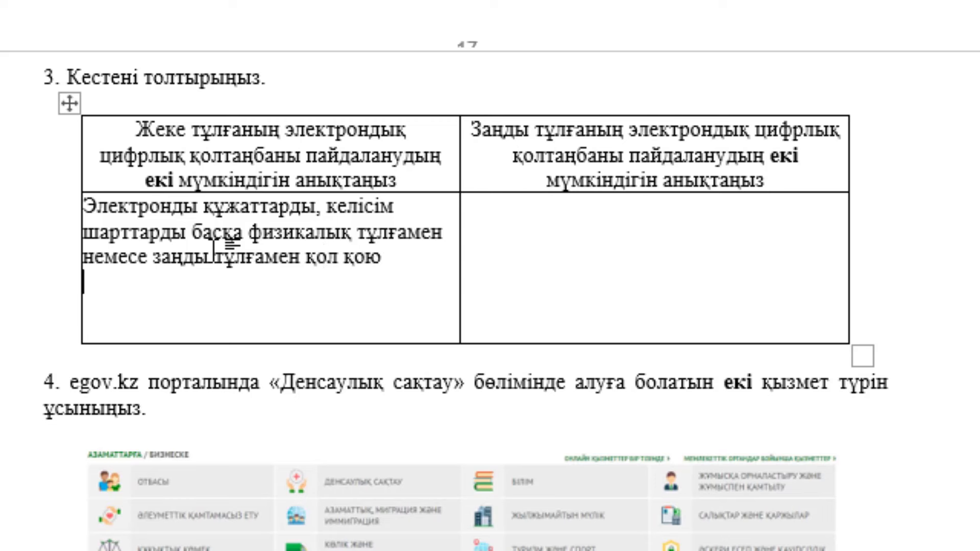
type("ав")
type("ториз")
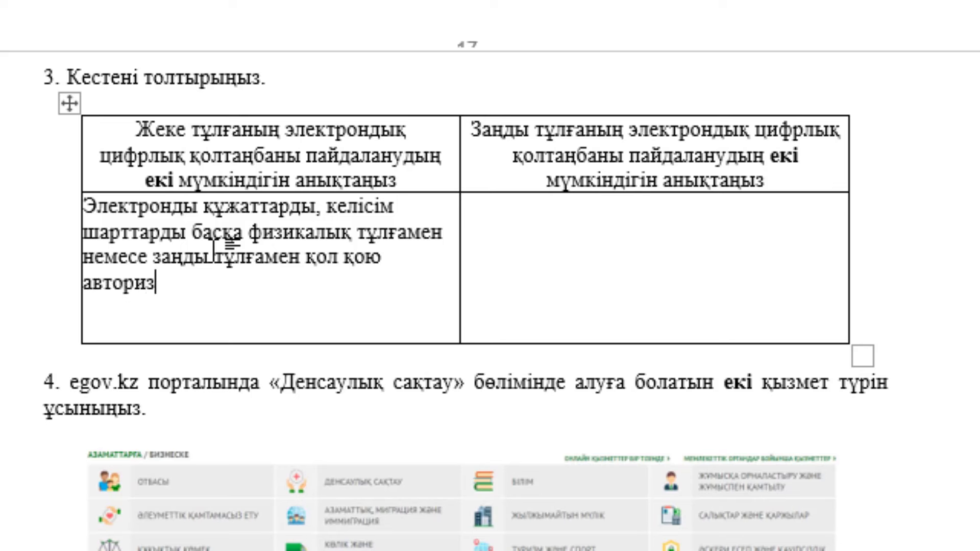
type("ациялау ")
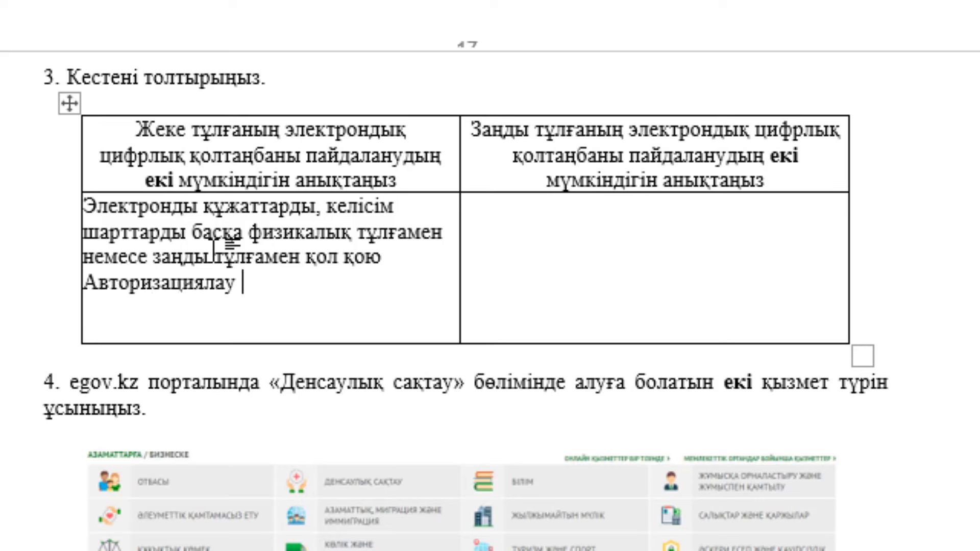
type("және")
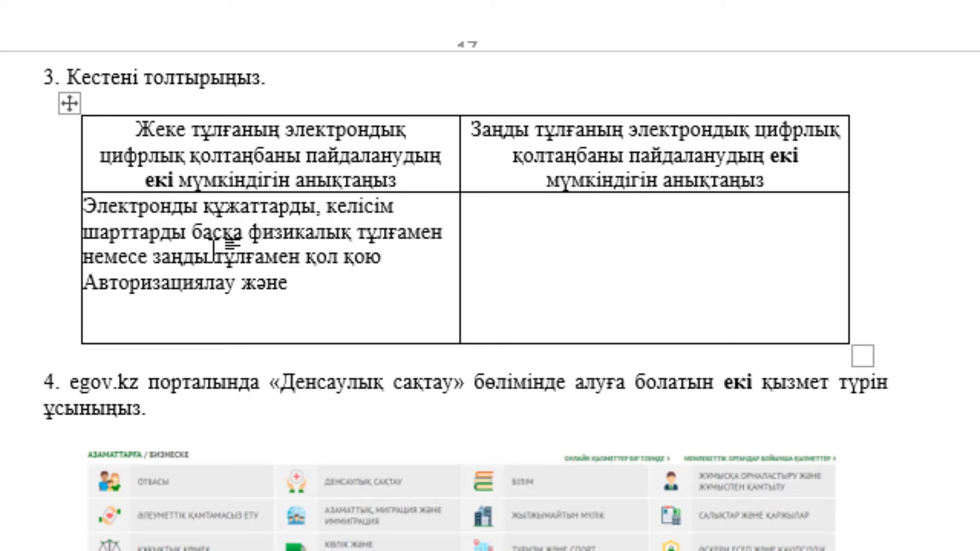
type(" онла")
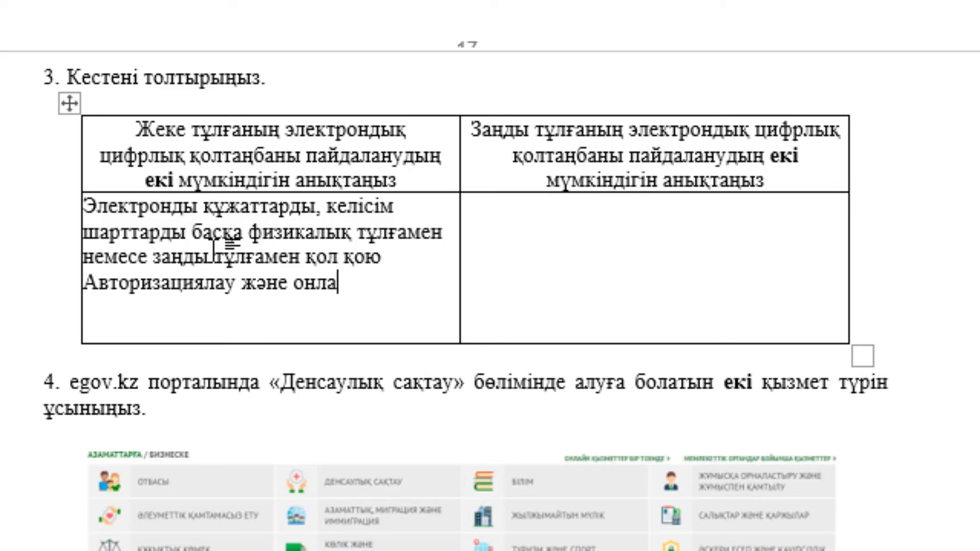
type("ң")
key("BackSpace")
type("йнтра")
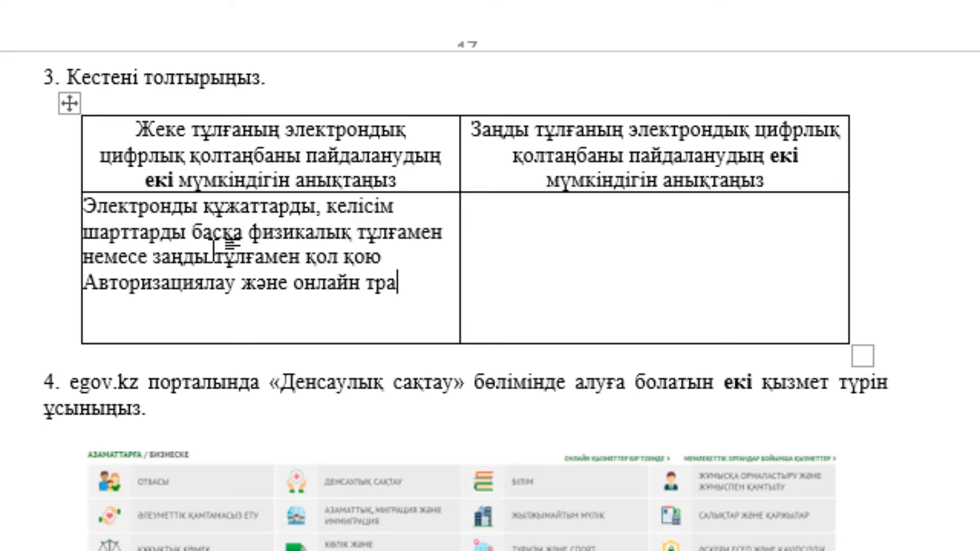
type("нзакциялар")
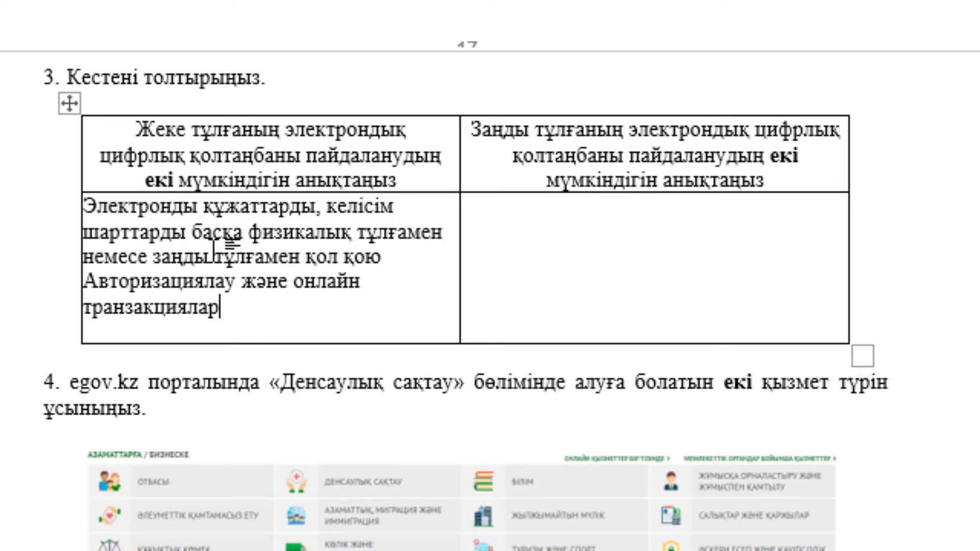
type("ды ")
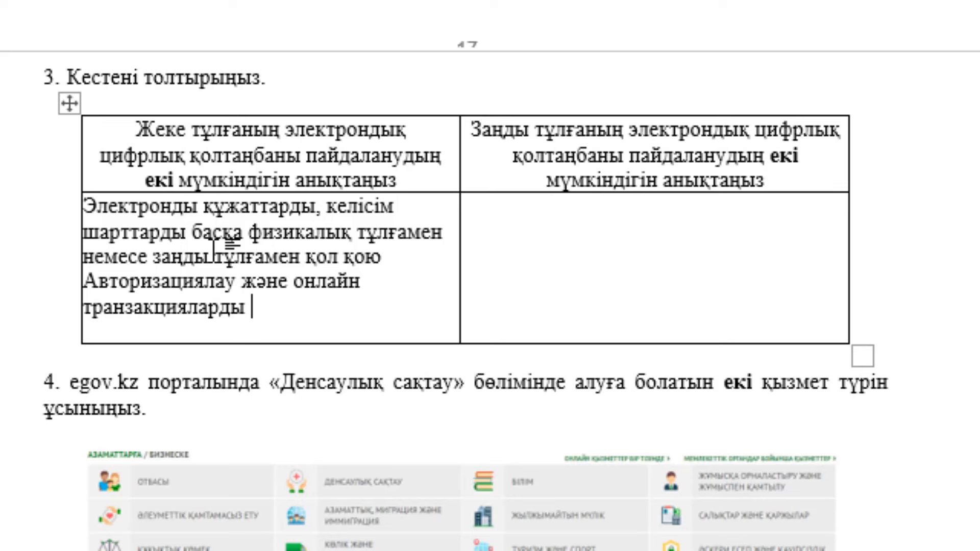
type("ң ж")
type("үру кезін")
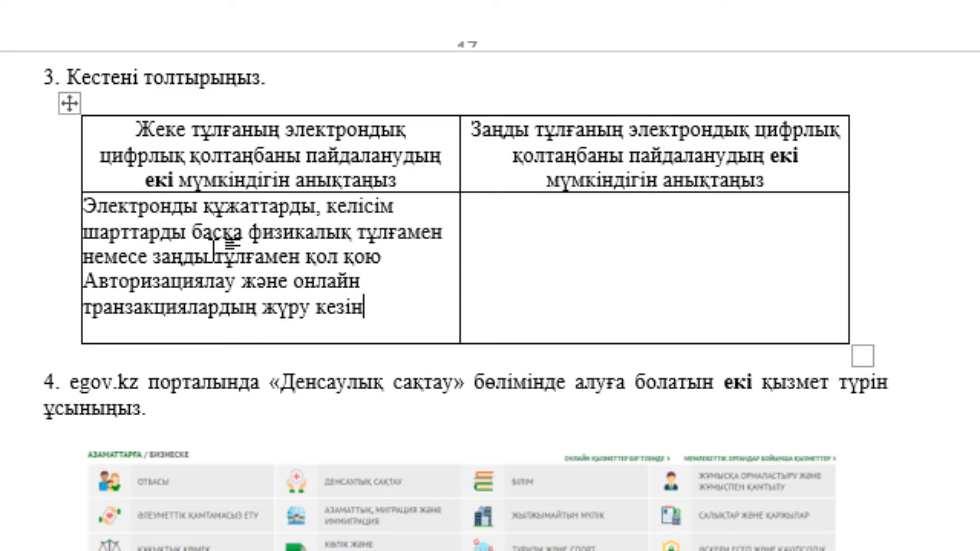
type("де ")
type("р")
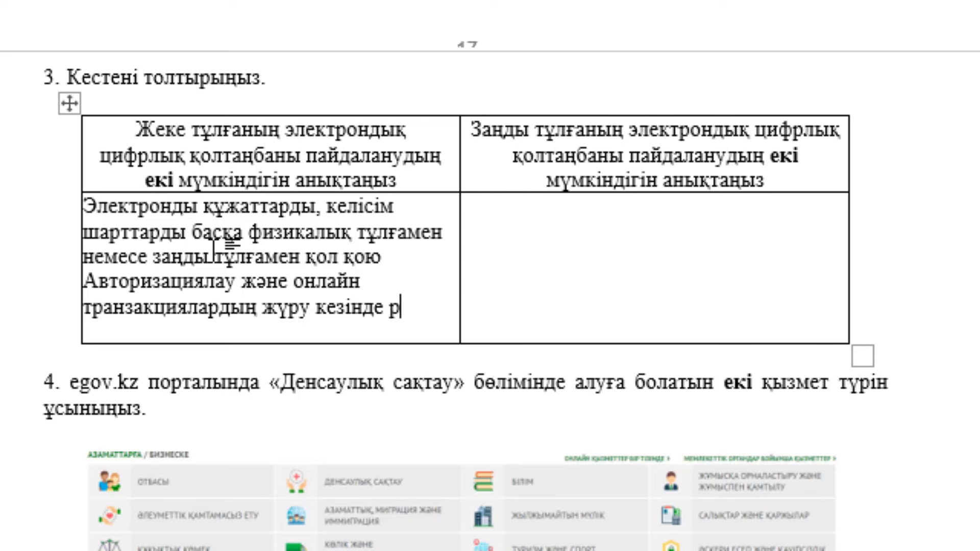
type("астау")
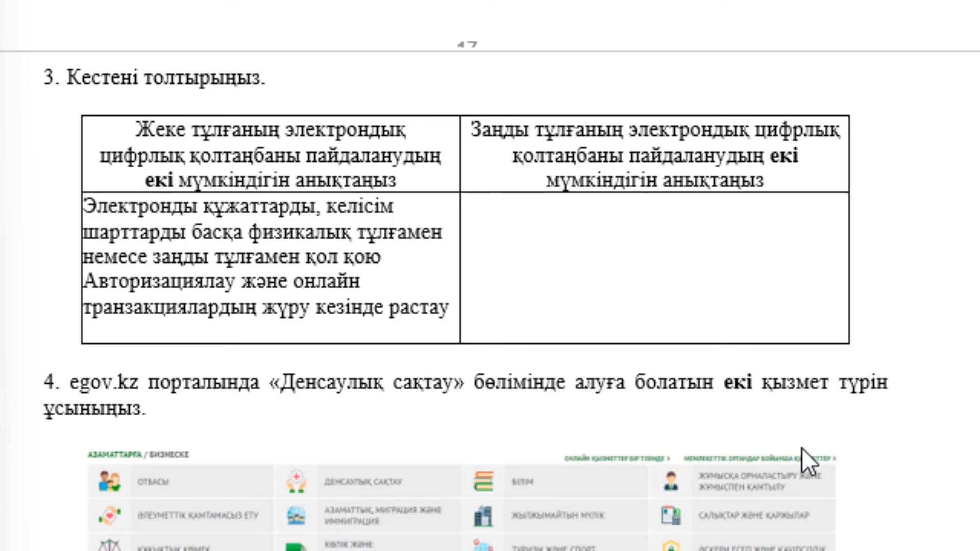
- Enter «Заңды құжаттарды немесе есептерге, келісім шарттарға қол қою.» in the right cell, fixing both word endings
left_click(588, 287)
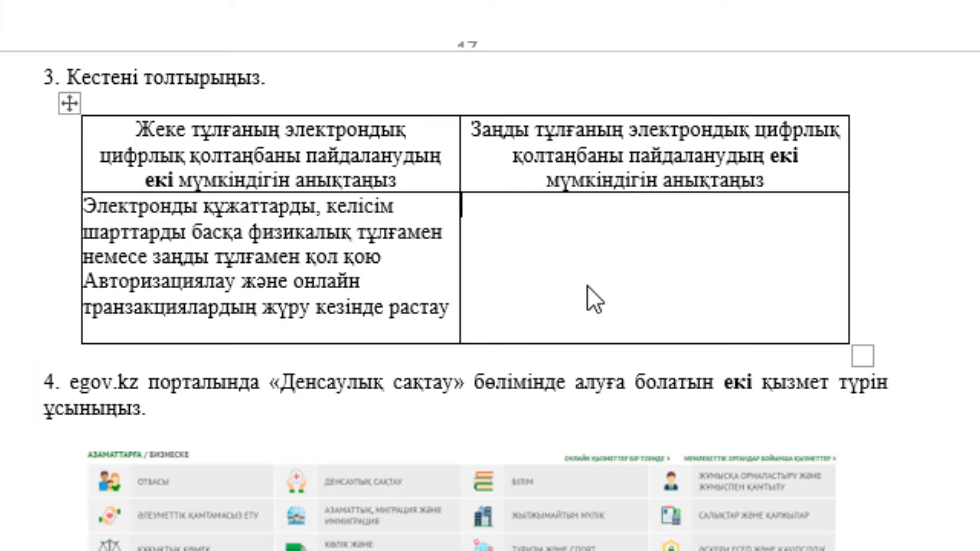
type("Заң")
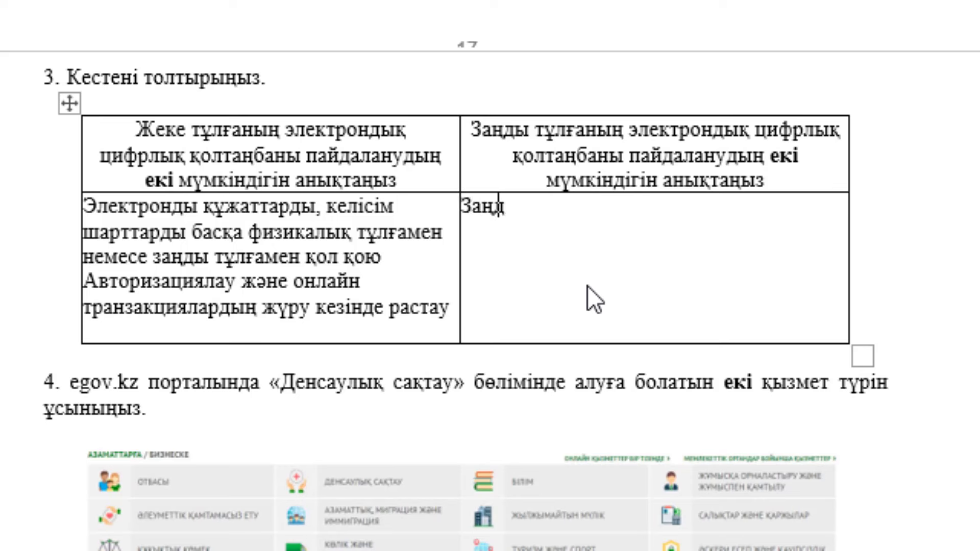
type("ды құжаттар")
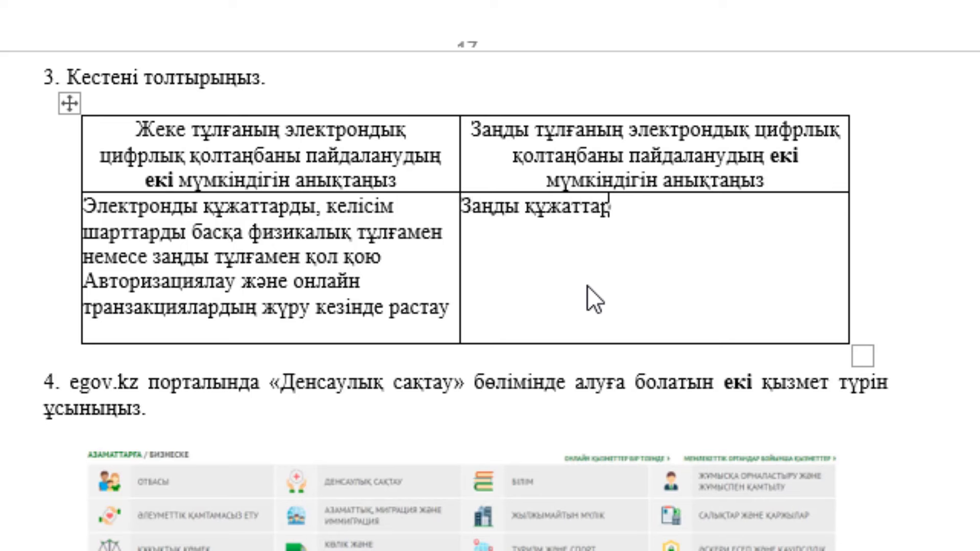
type("ды")
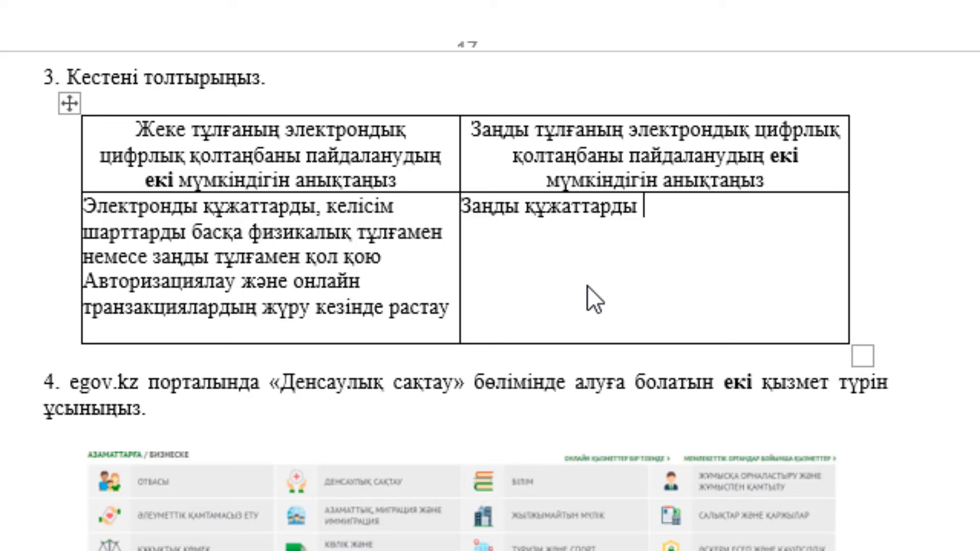
type(" немесе ес")
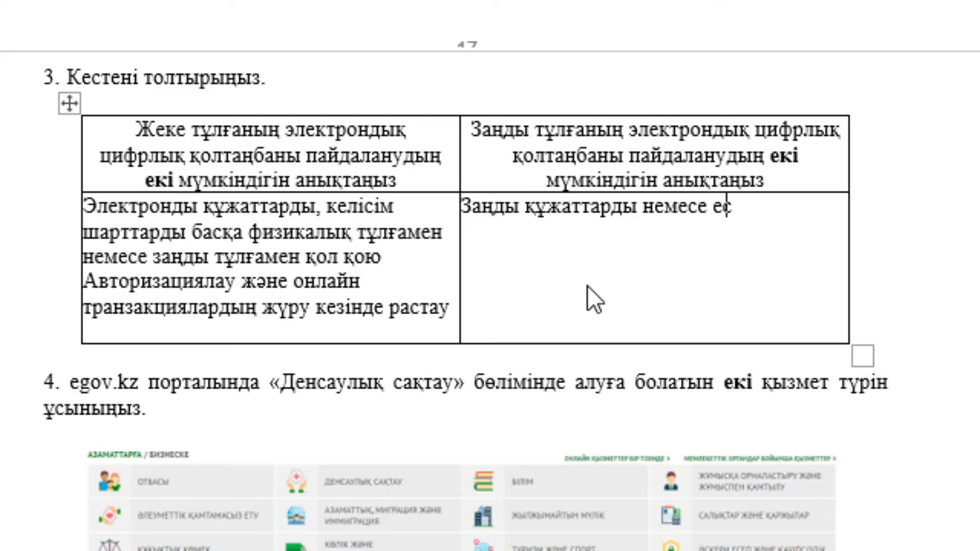
type("ептерді, ")
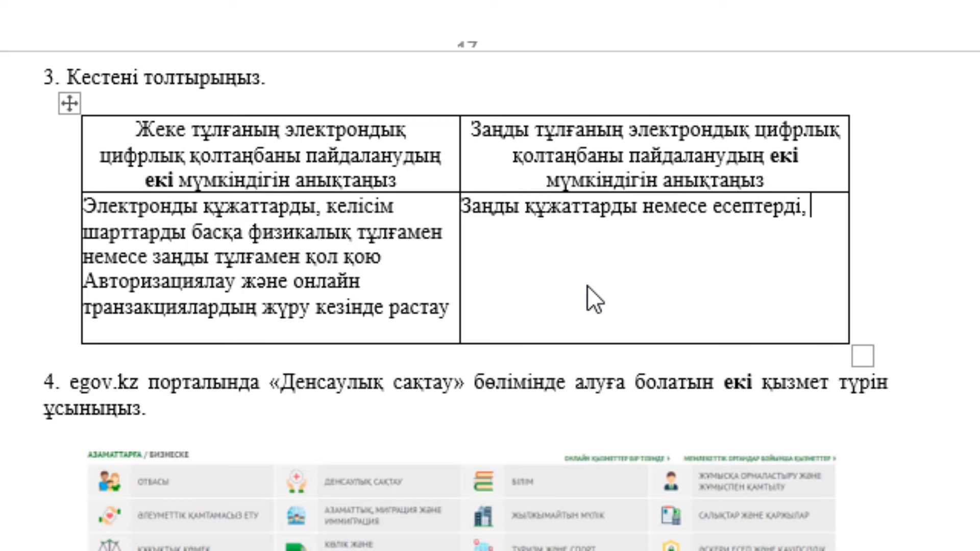
type("келіс")
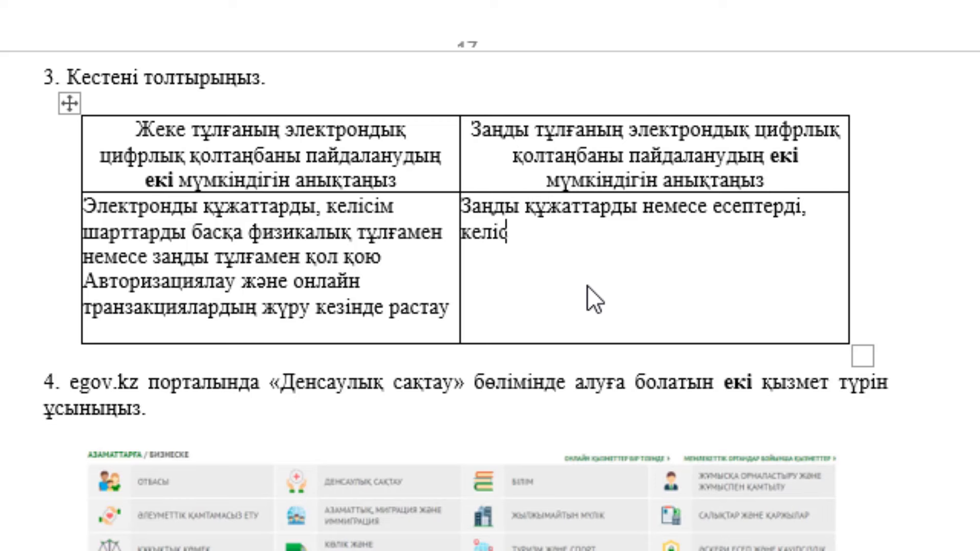
type("ім шарттарды")
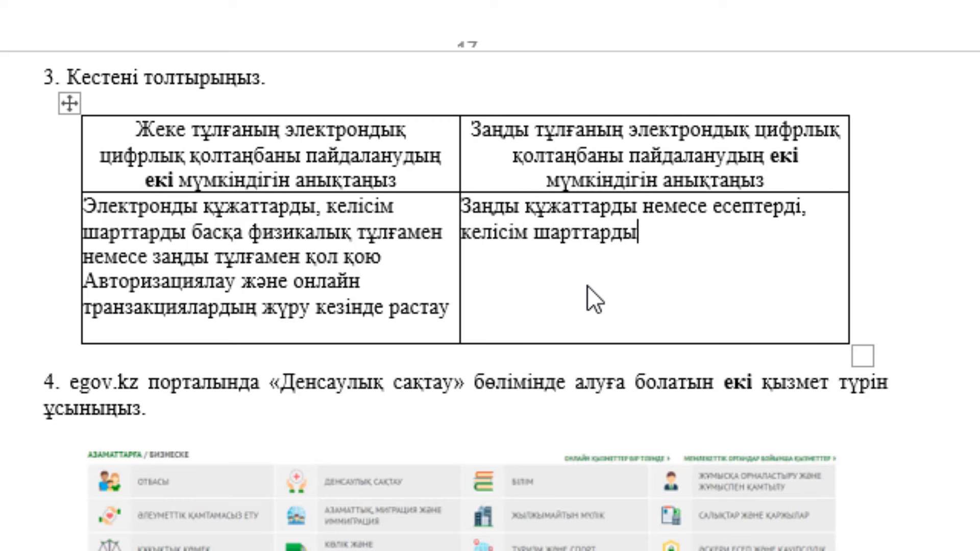
key("BackSpace")
key("BackSpace")
type("ға ")
type("қол қою")
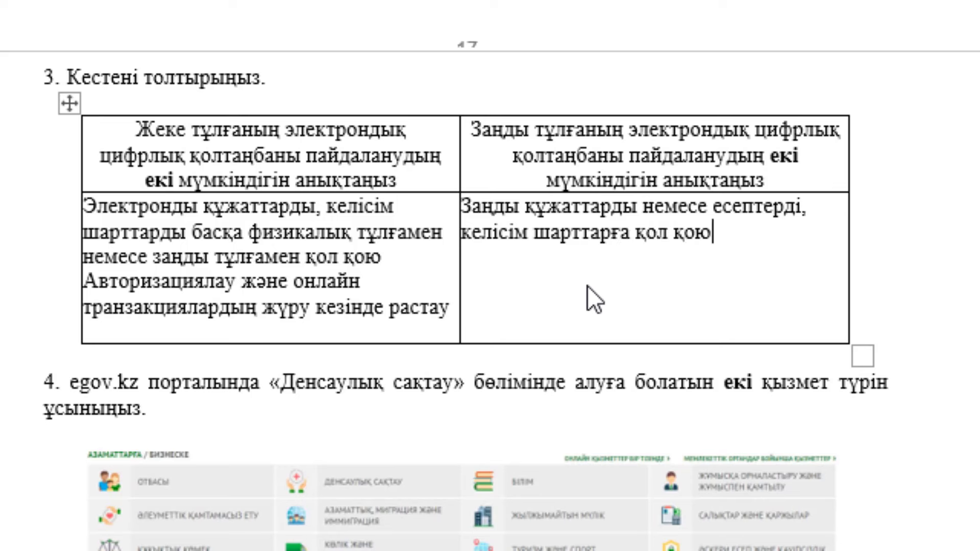
type(".")
left_click(802, 209)
key("BackSpace")
key("BackSpace")
key("BackSpace")
type("рг")
type("е,")
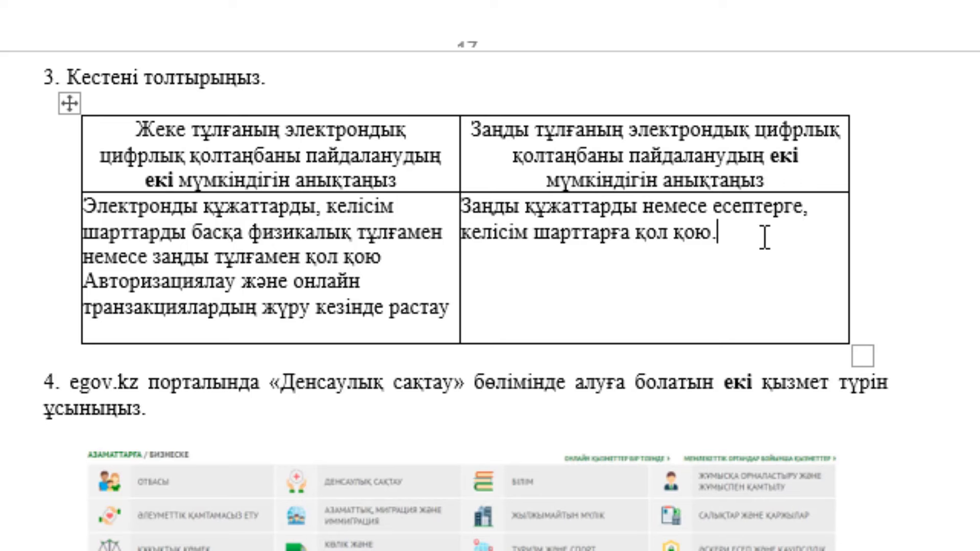
left_click(764, 238)
- Below the egov.kz image, list «Дәрігерге электронды жазбаға тіркелу» and «Рецептілерді электронды алу»
scroll(652, 220, "down", 3)
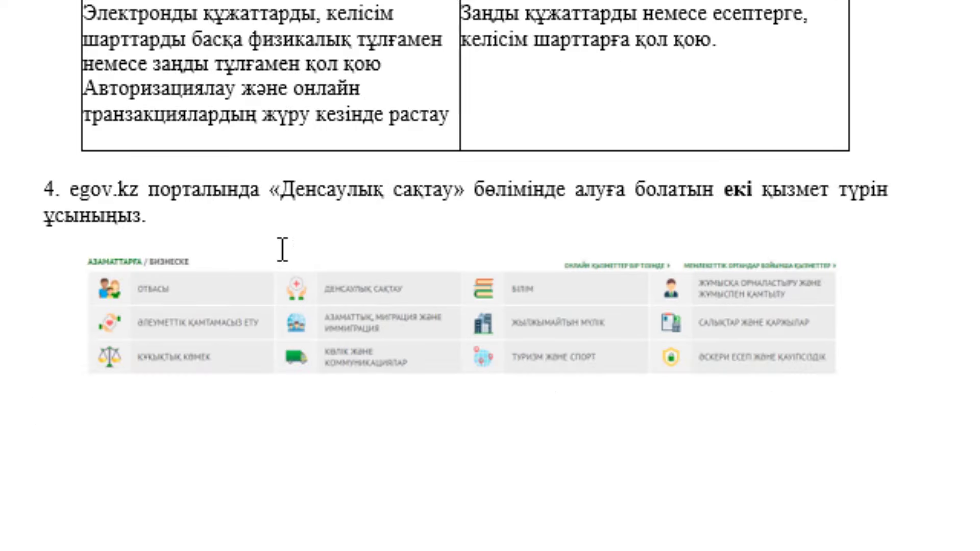
triple_click(325, 189)
left_click(35, 437)
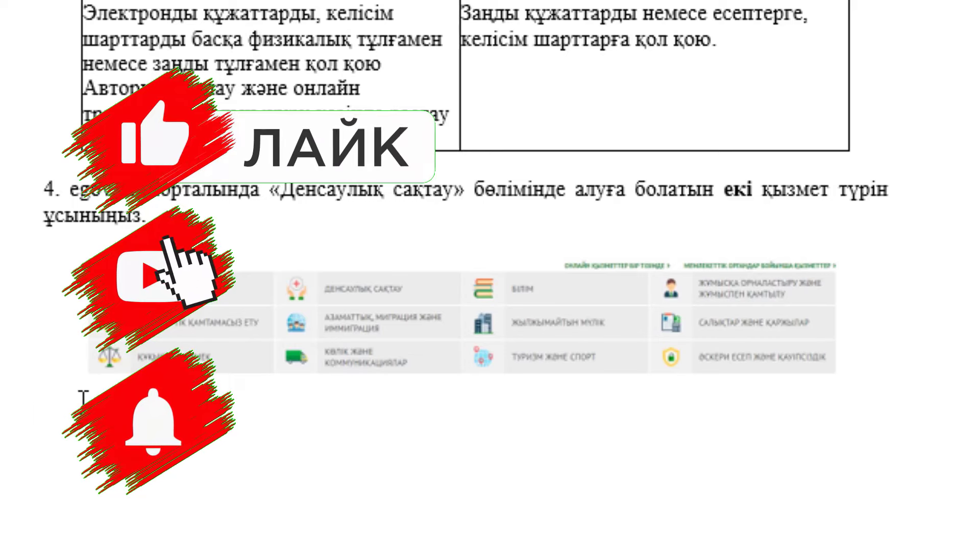
type("Д")
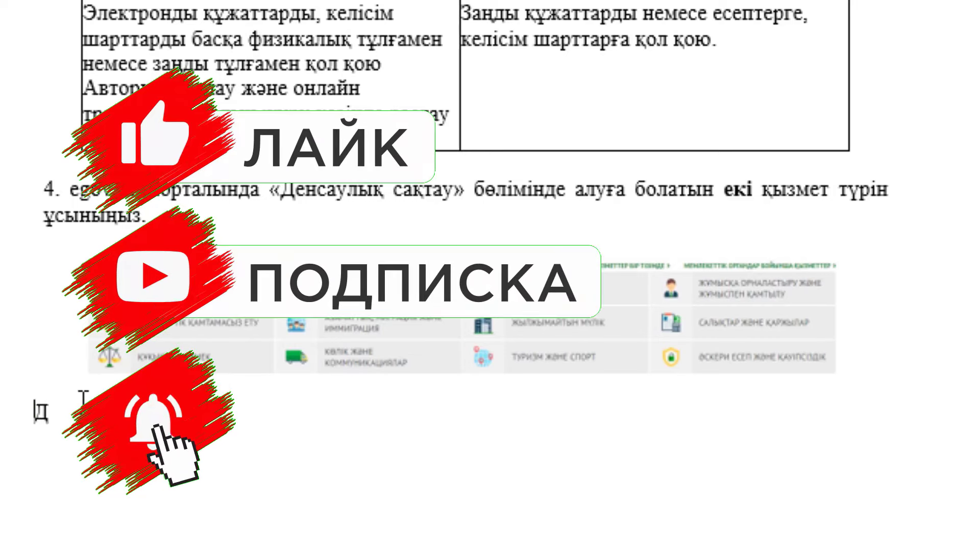
type("әрі")
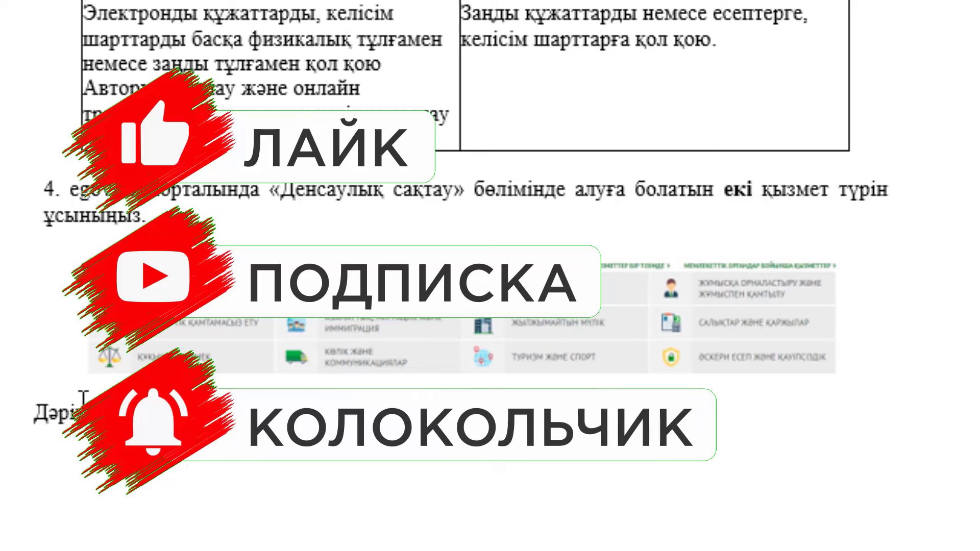
type("герге")
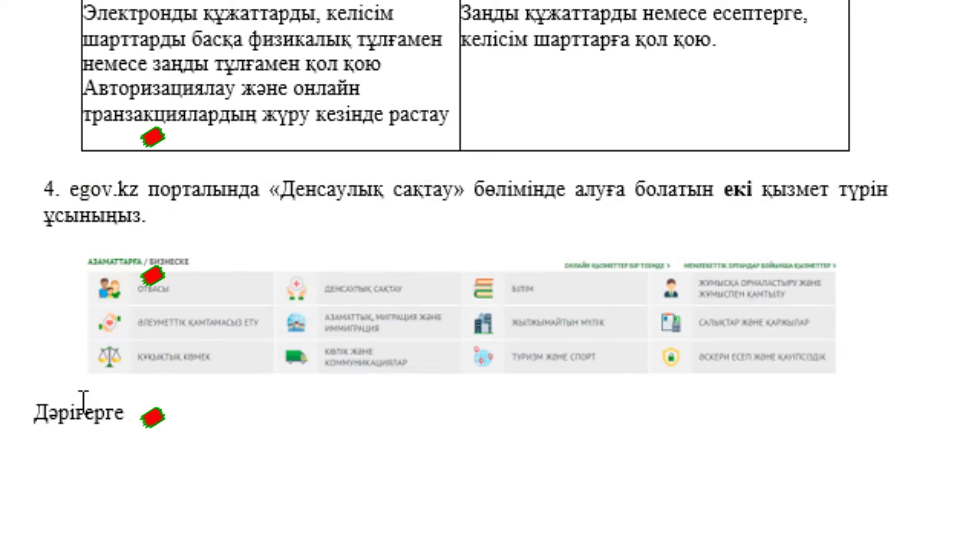
type(" элект")
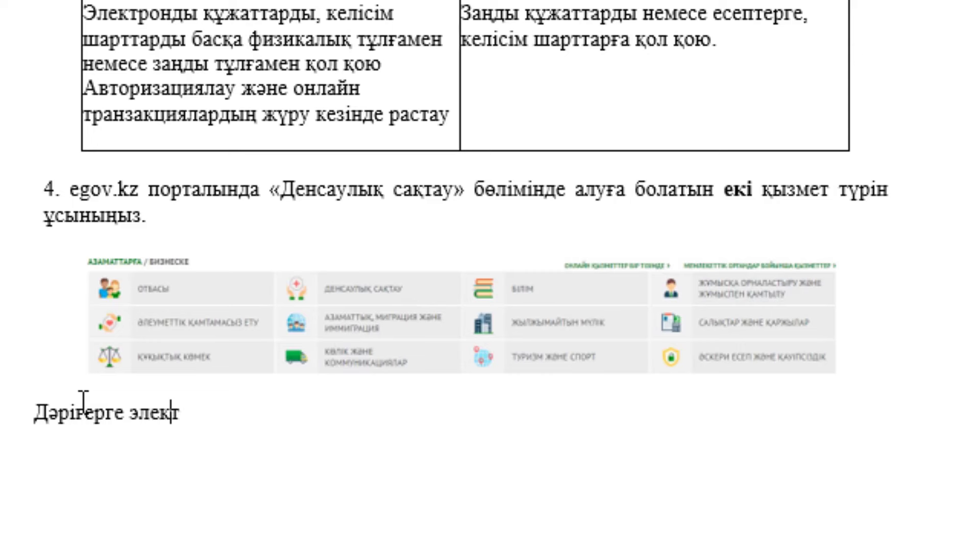
type("ронды ж")
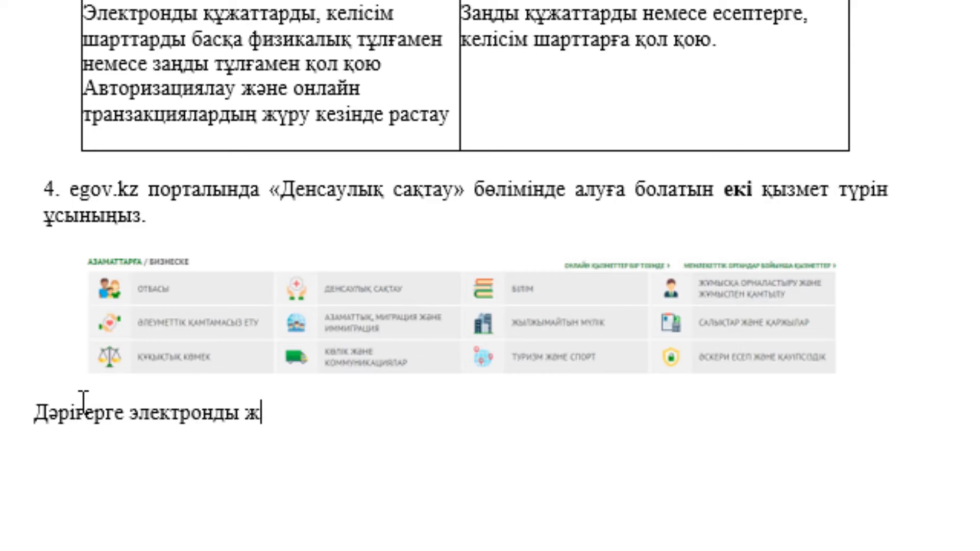
type("азбаға ")
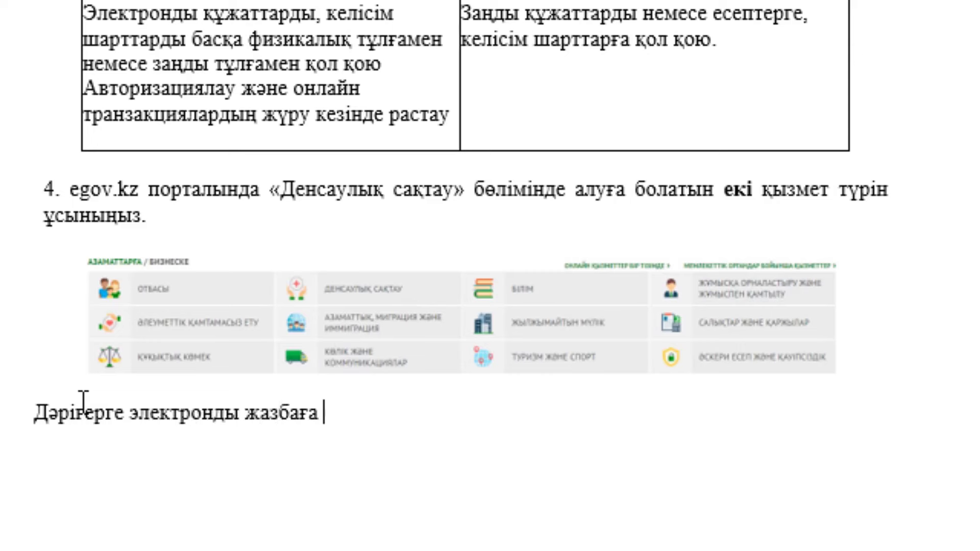
type("тіркелу ")
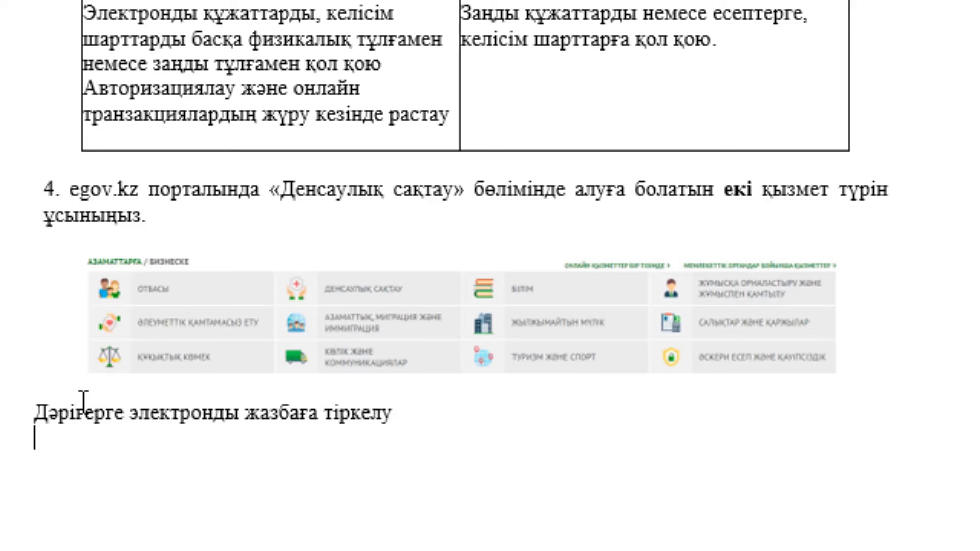
type("Ре")
type("цептіл")
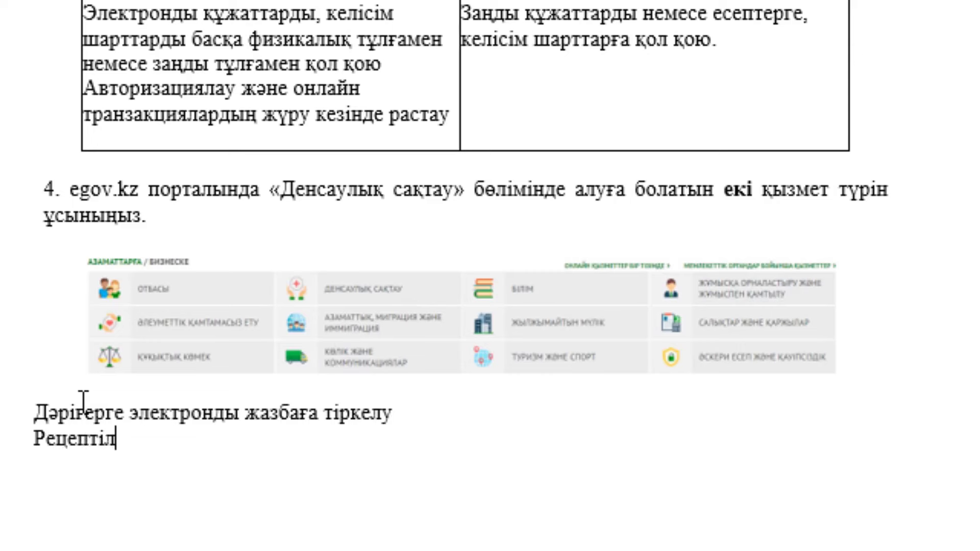
type("ерді э")
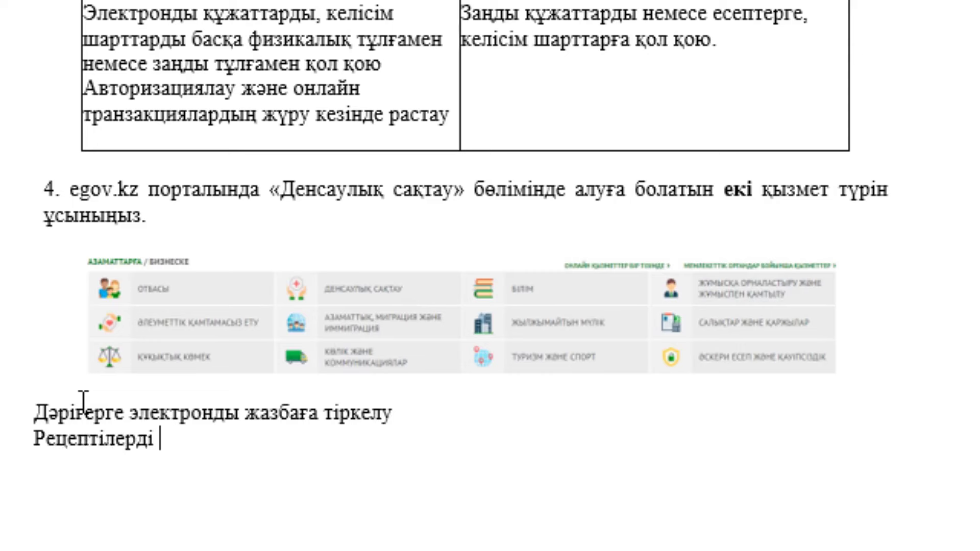
type("лектро")
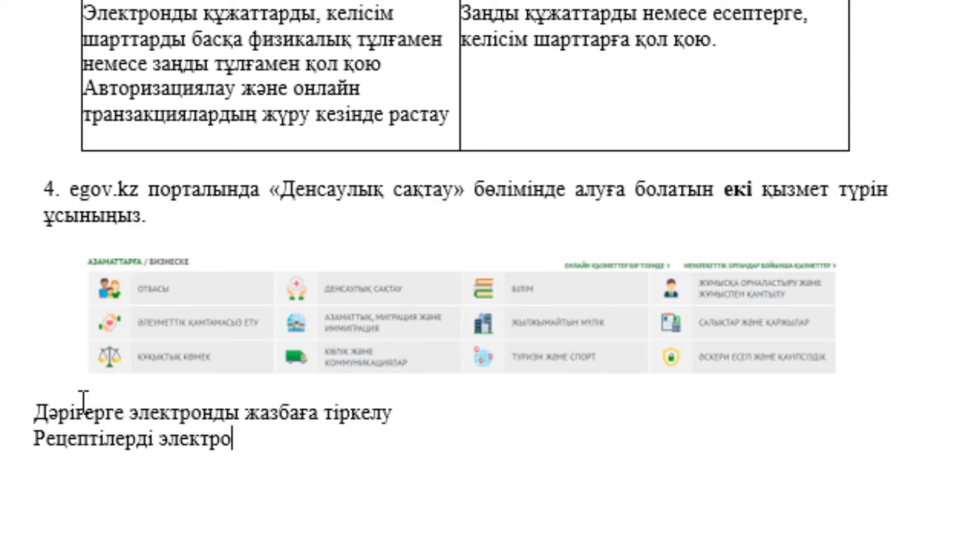
type("нды а")
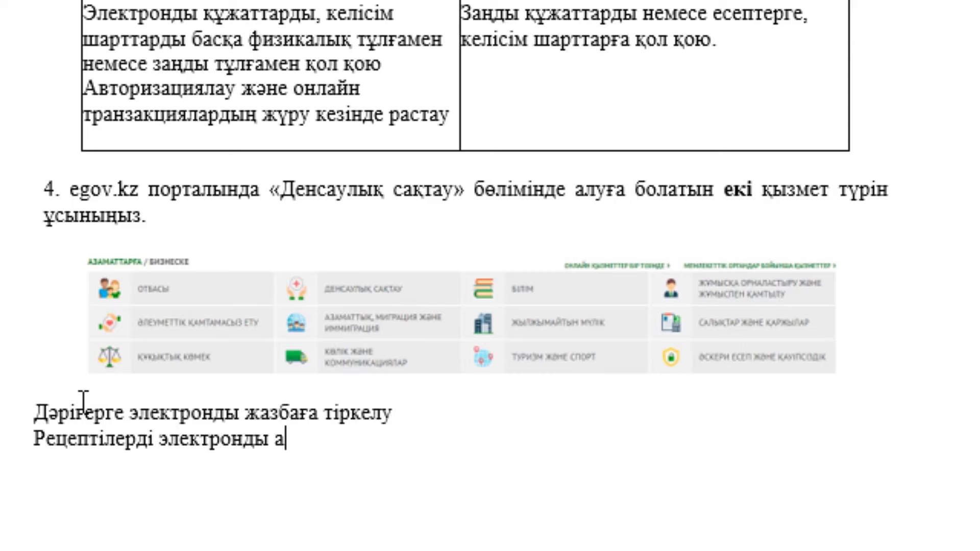
type("лу")
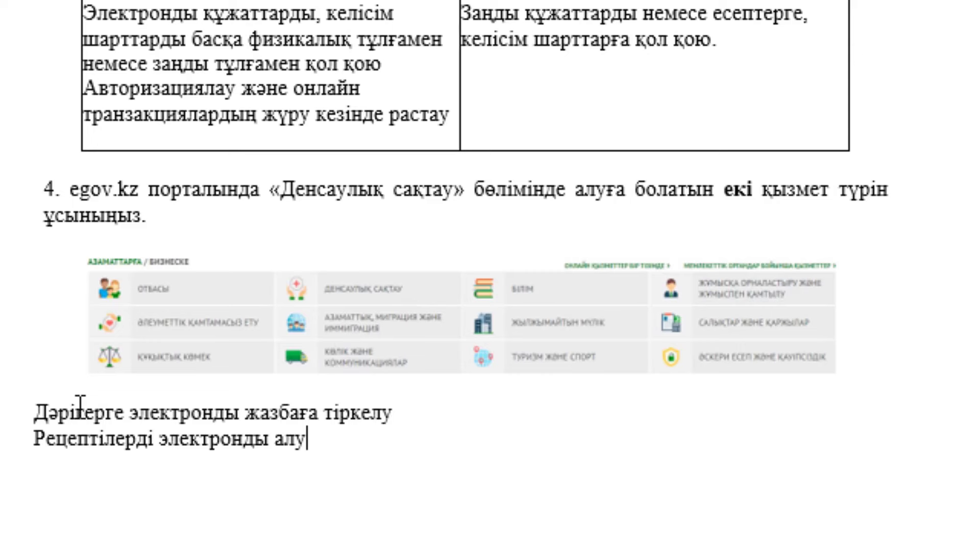
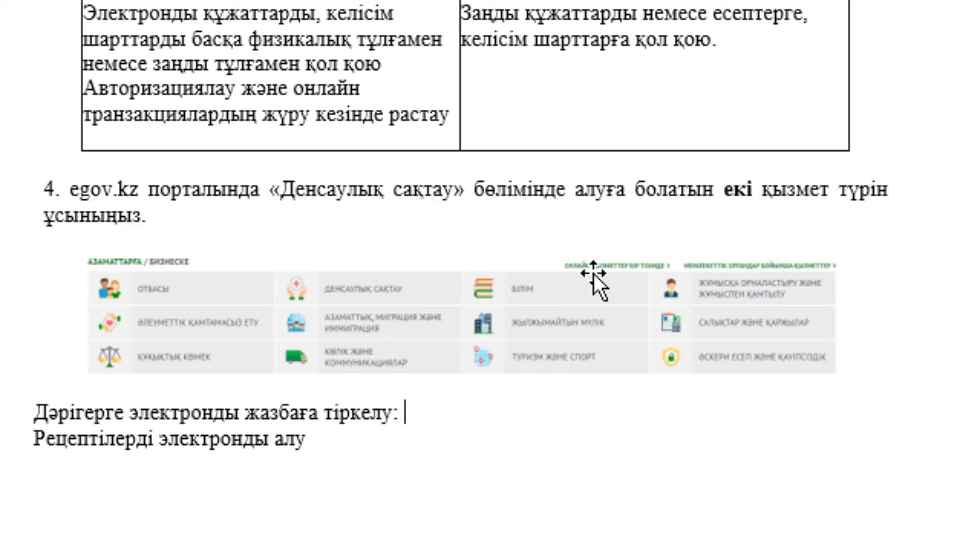
- Explain that users can book a doctor online, shortening waiting time and easing access to medical services
type("пайдалан")
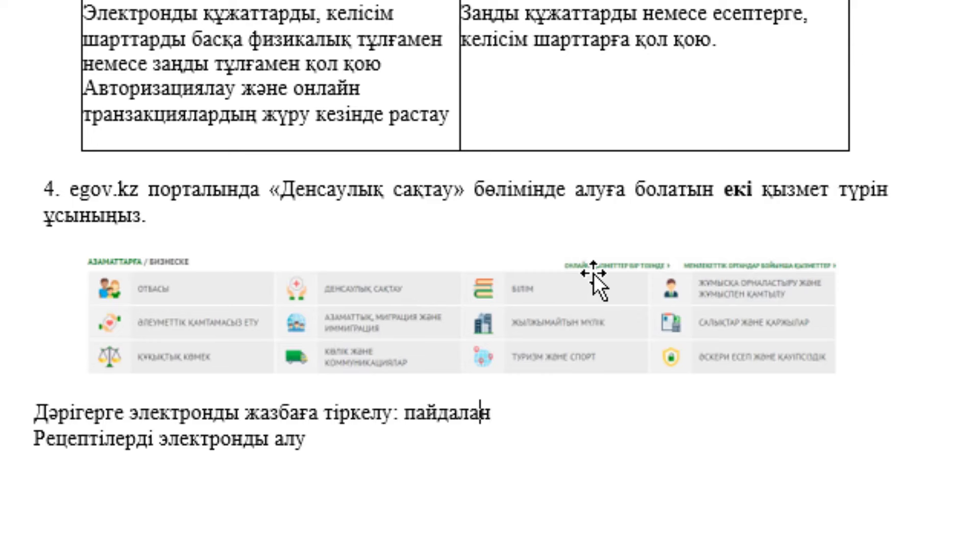
type("ушылар ")
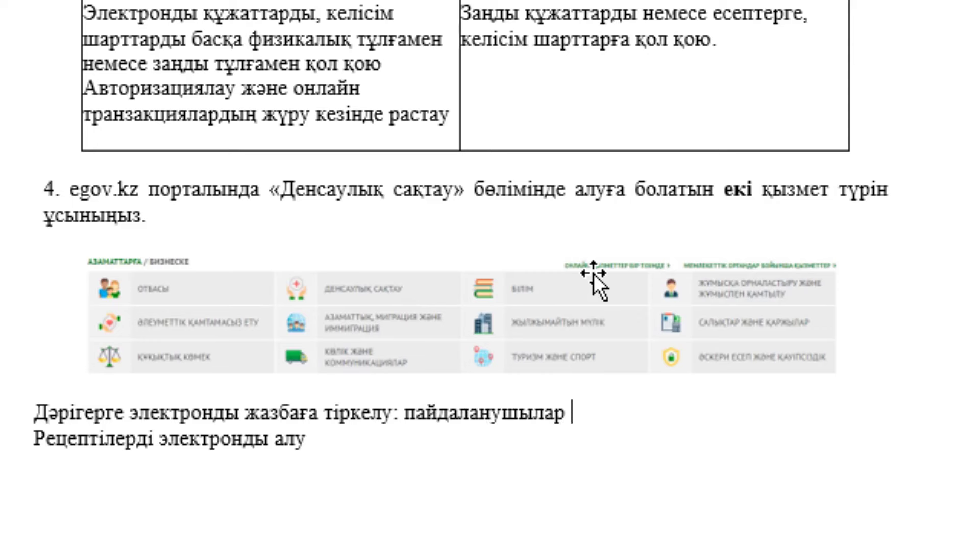
type("бұл ")
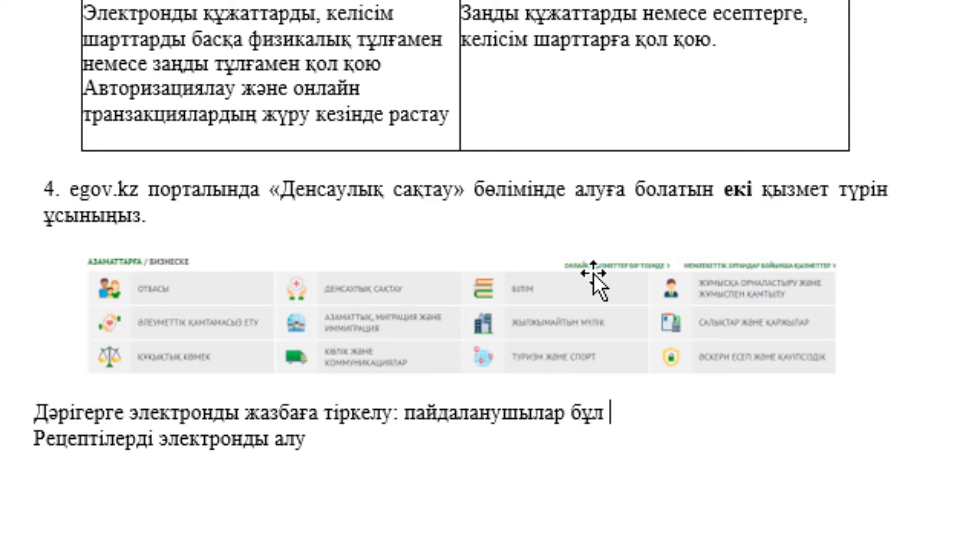
type("қызметті и")
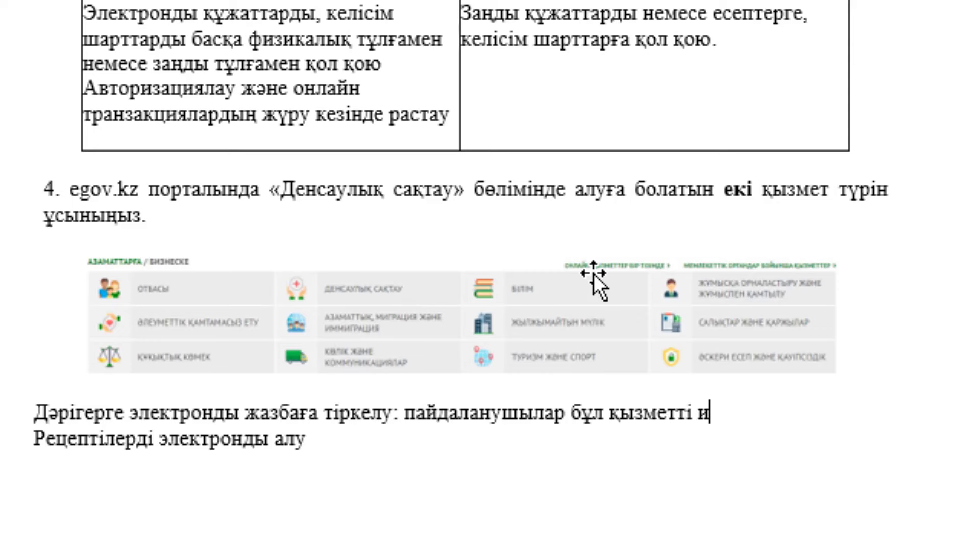
type("нтернет арқ")
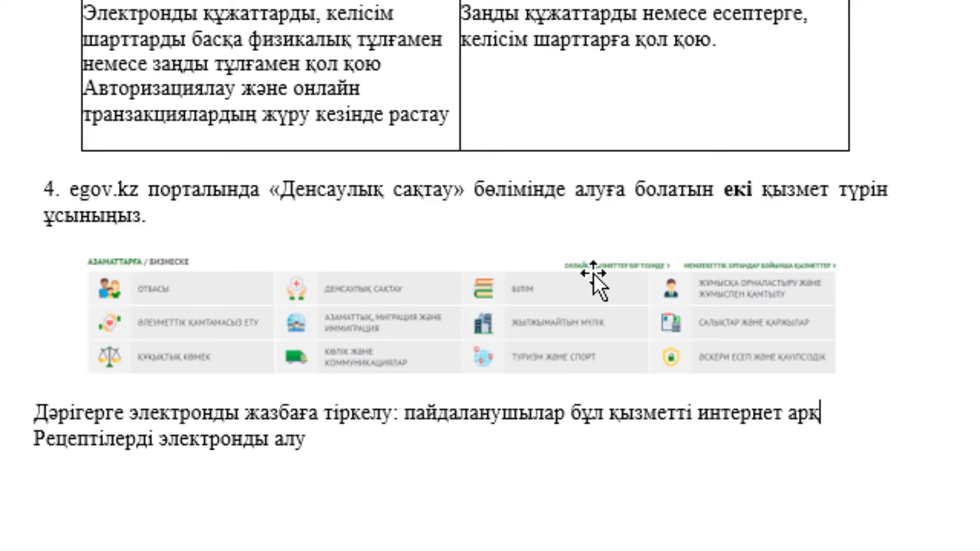
type("ылы дәріг")
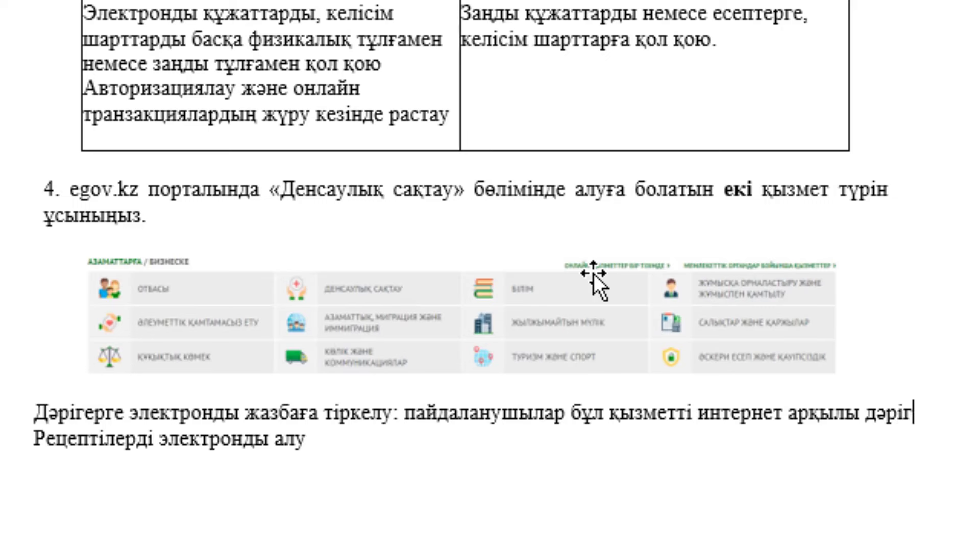
type("ергежа")
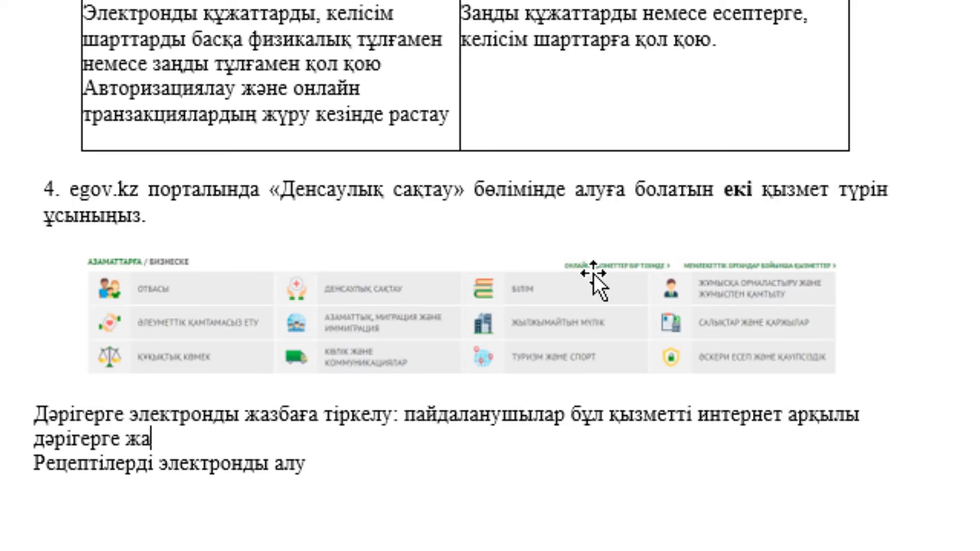
type("зылу үшін")
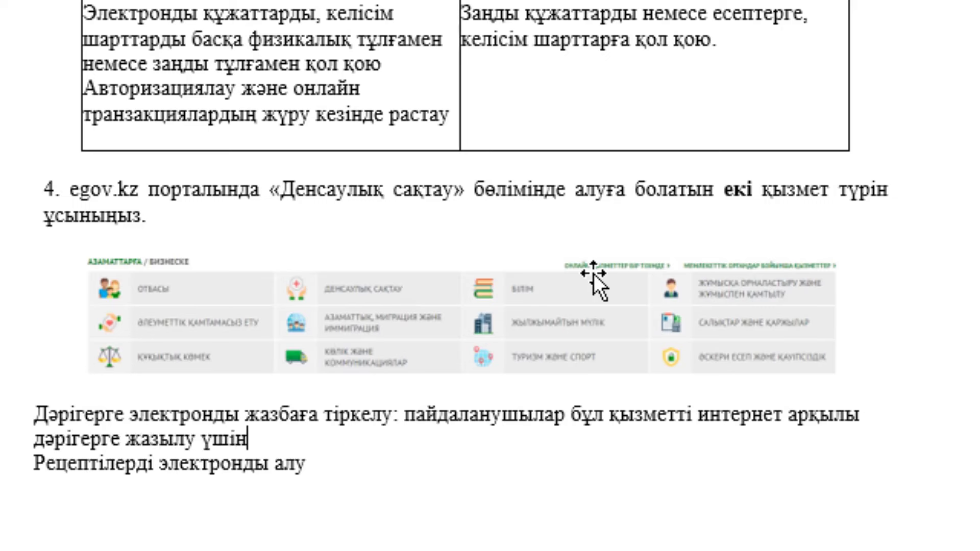
type(" пайдалан")
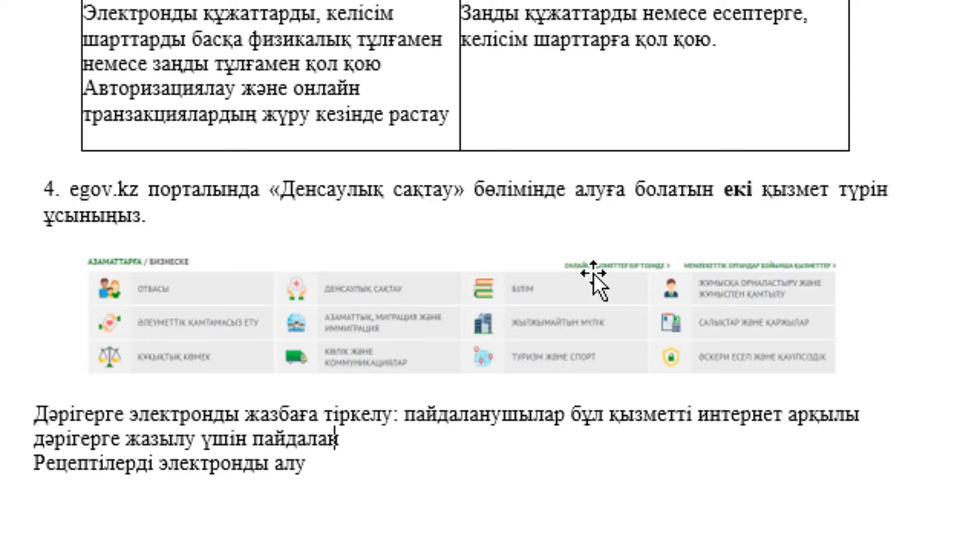
type("а алады.")
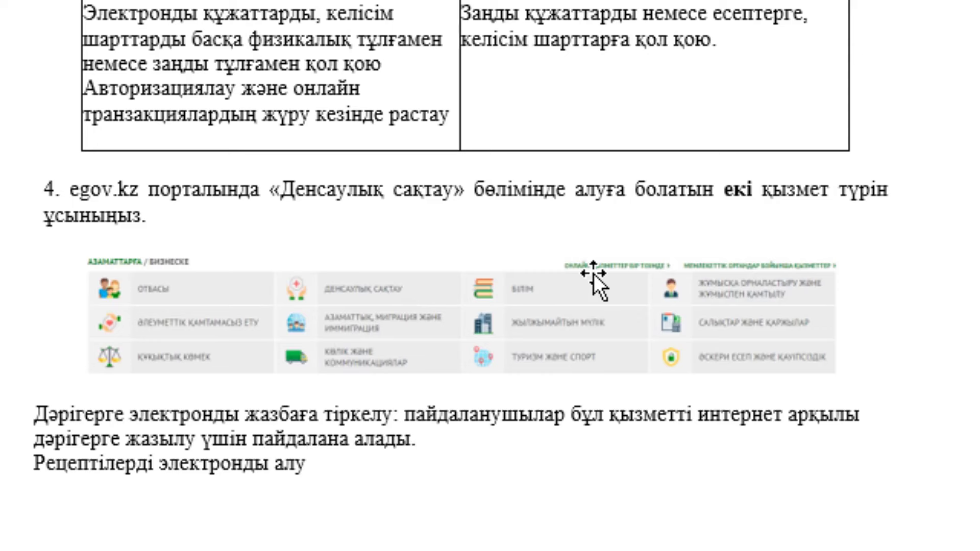
type(" бұл")
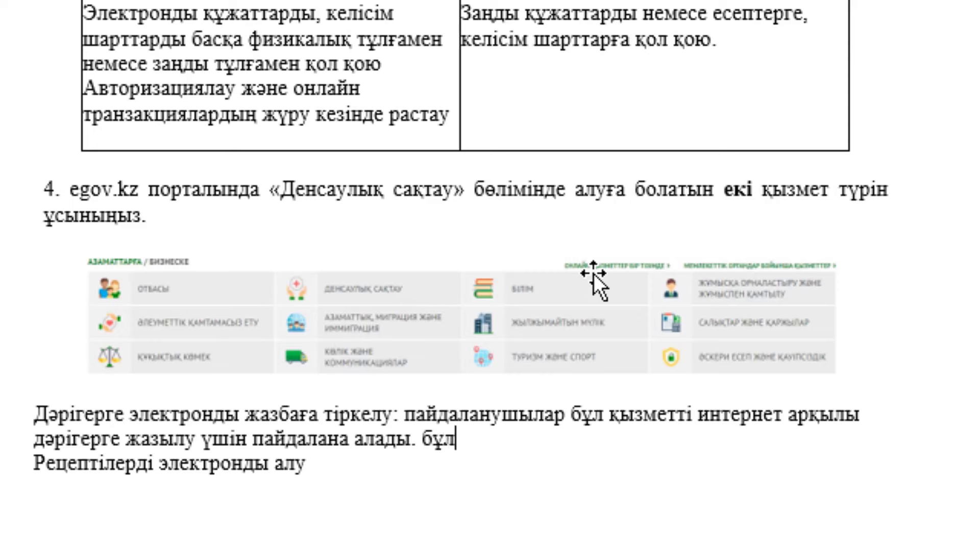
type(" жазу пр")
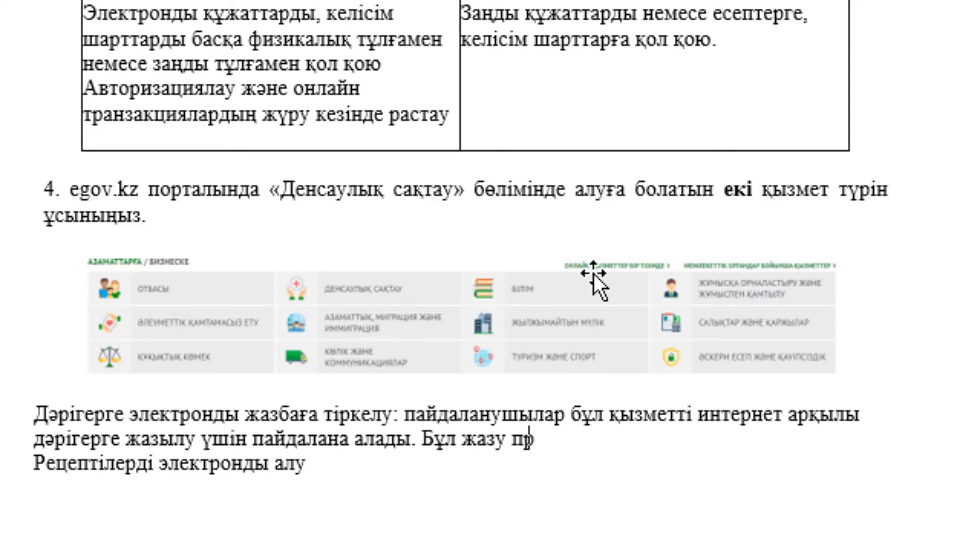
type("оцесінже")
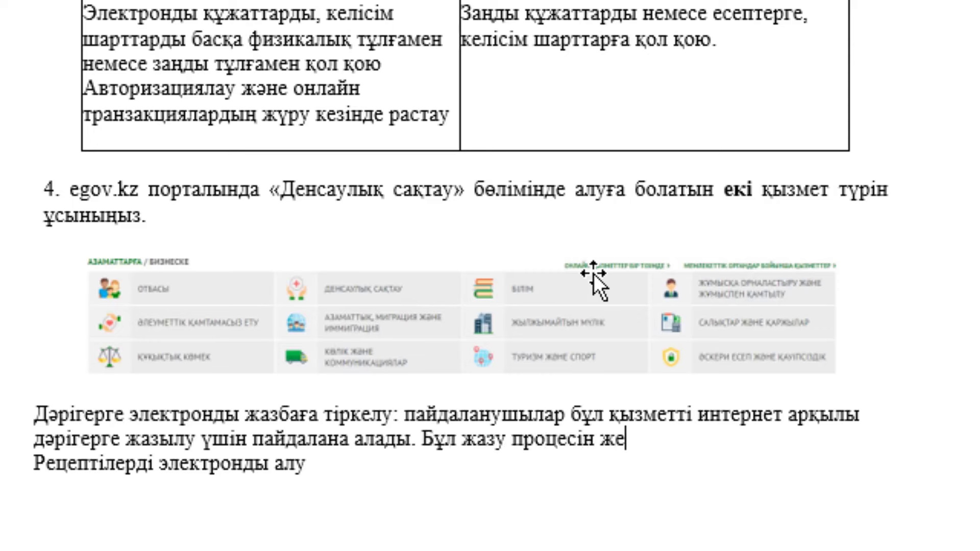
type("ңілдете")
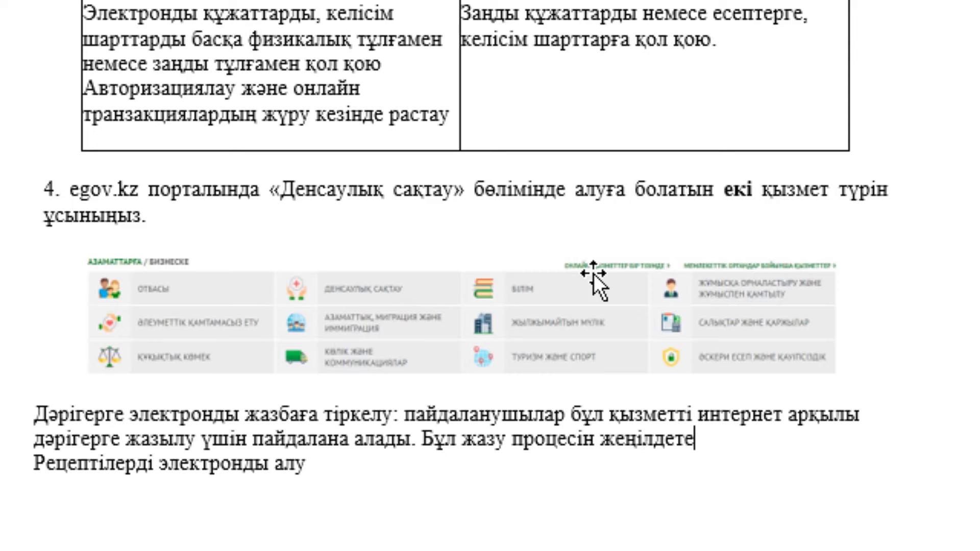
type("ді,")
type(" к")
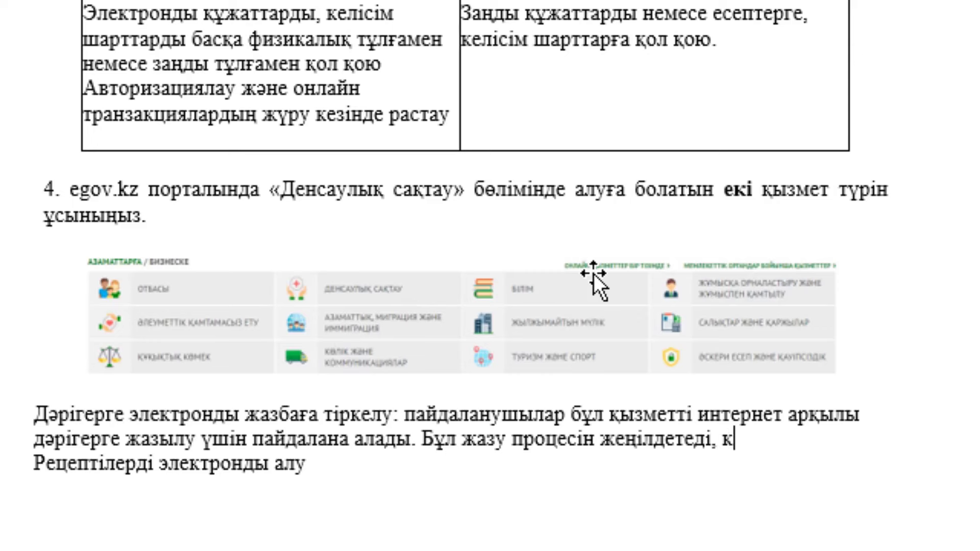
type("үту уа")
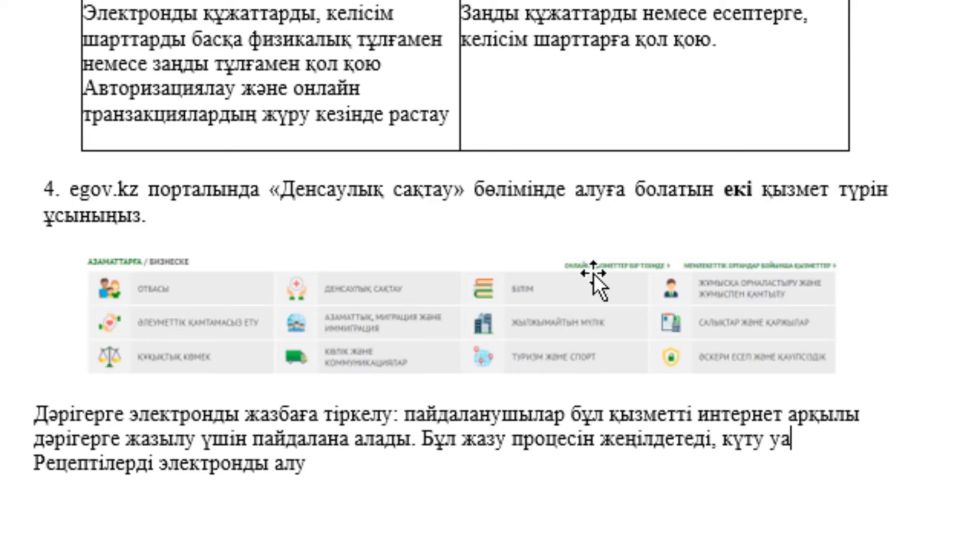
type("қытын")
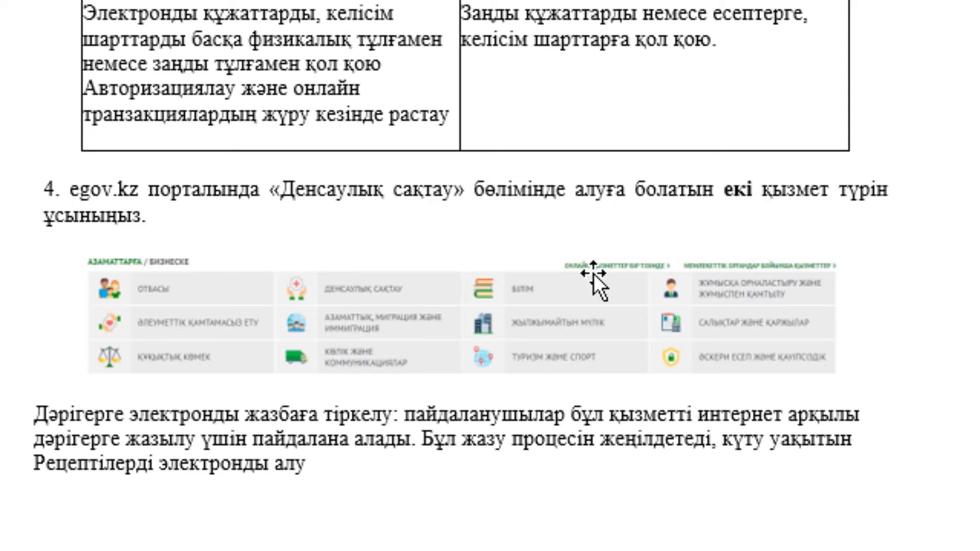
type(" қысқартады ")
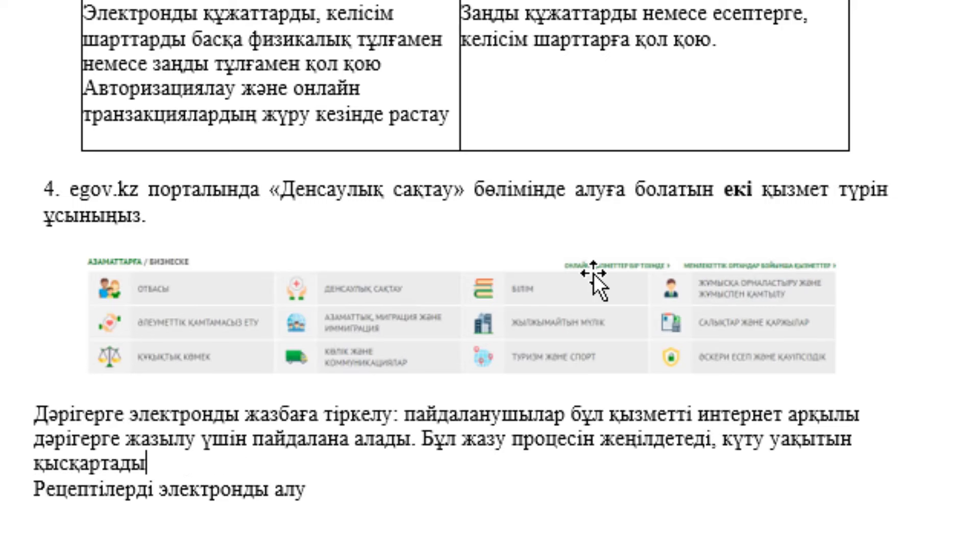
type("және ме")
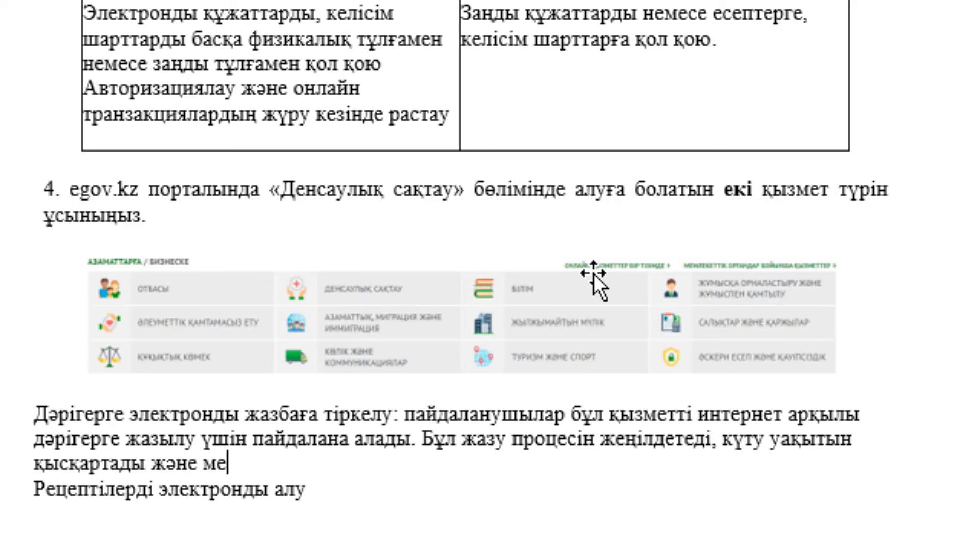
type("дициналық")
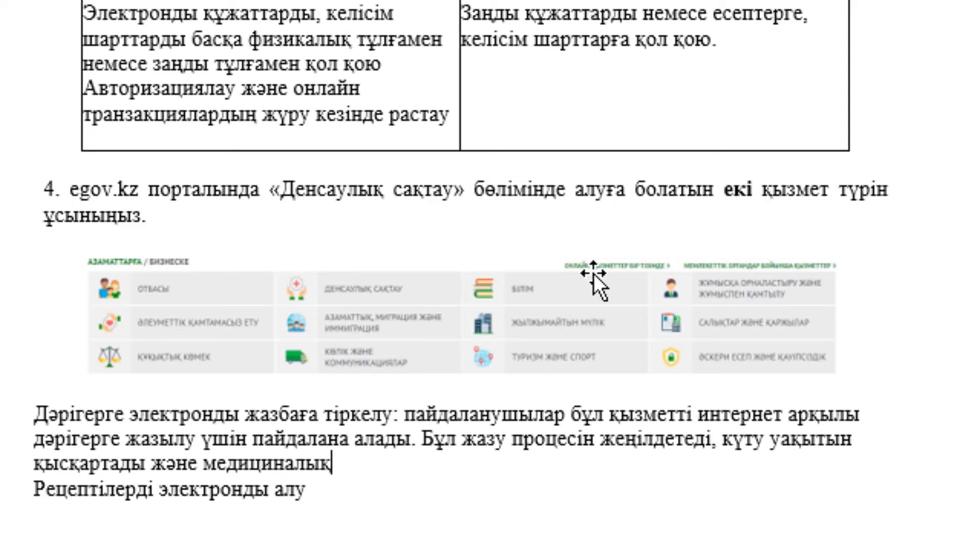
type(" қызме")
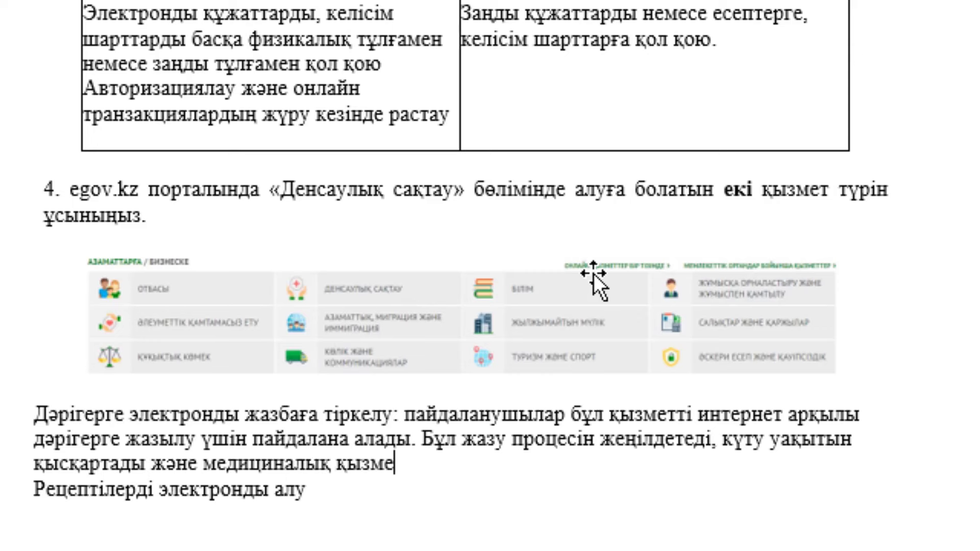
type("ттерге қ")
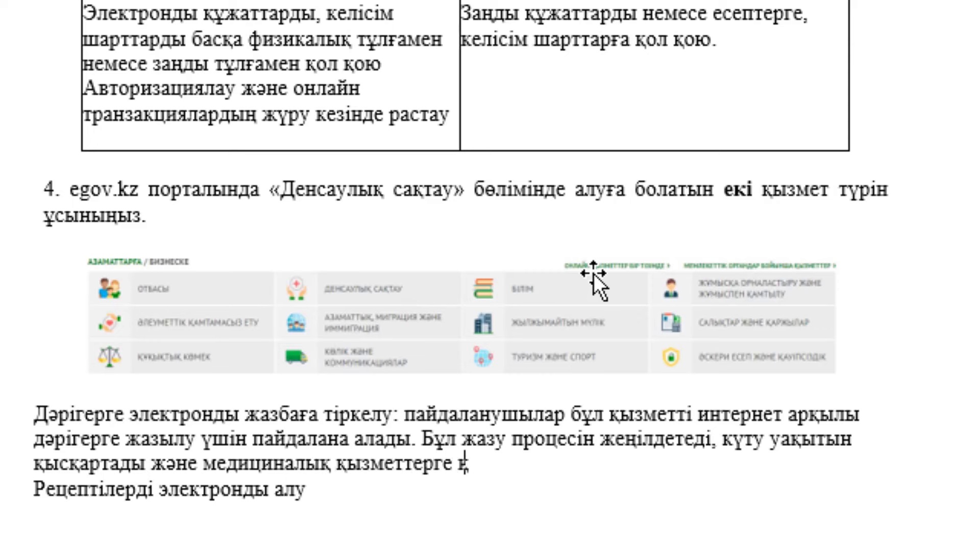
type("ол жеткізу")
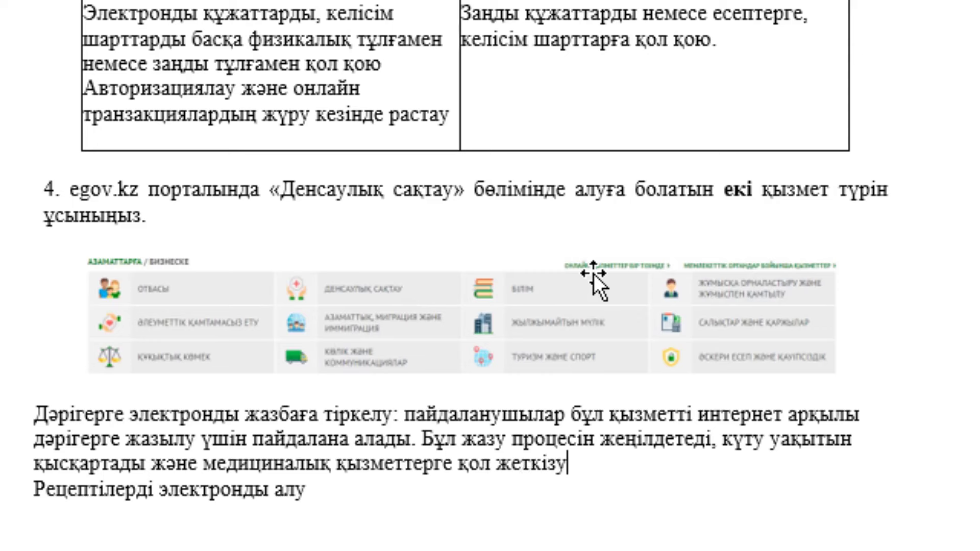
type("ді ж")
type("е")
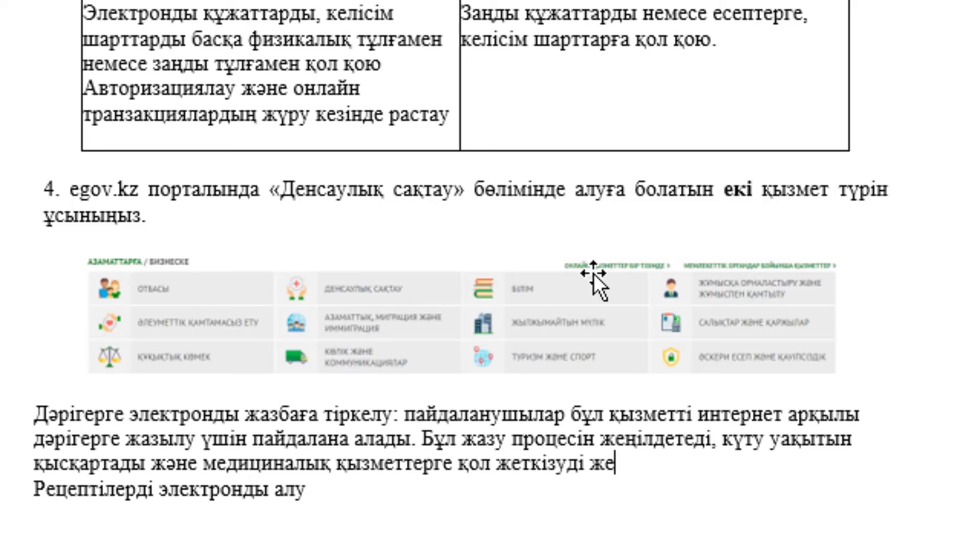
type("ңілдетеді.")
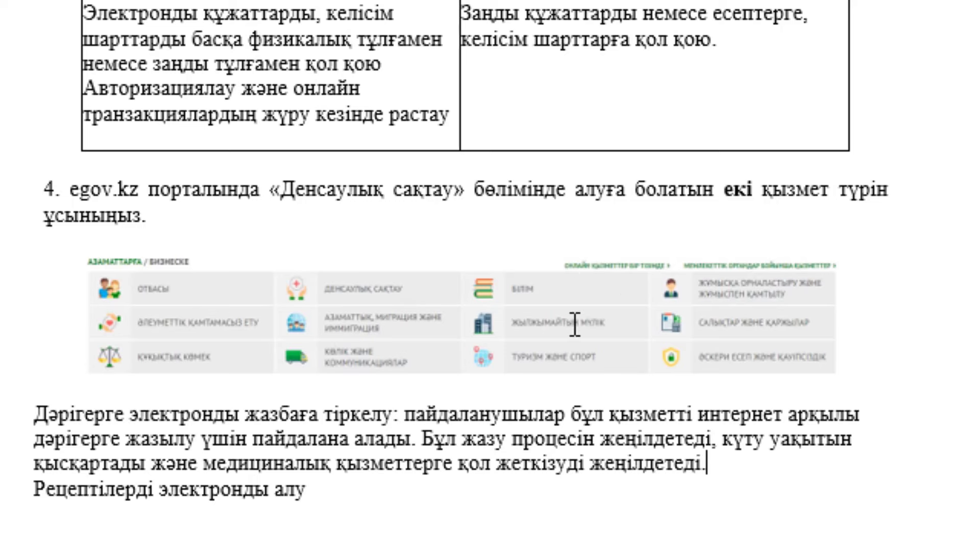
- Bold the service names 'Дәрігерге электронды жазбаға тіркелу' and 'Рецептілерді электронды алу'
scroll(575, 330, "down", 3)
left_click_drag(35, 285, 350, 289)
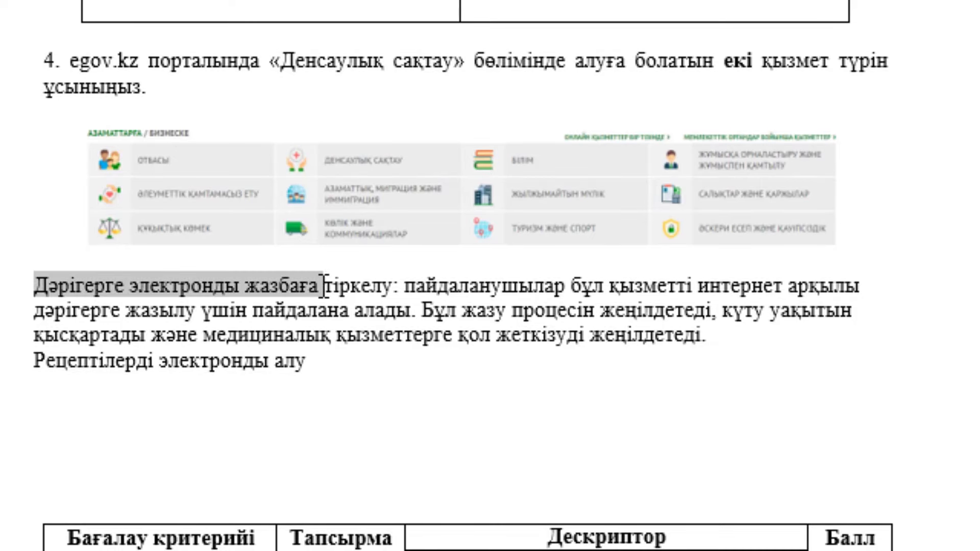
key("ctrl+b")
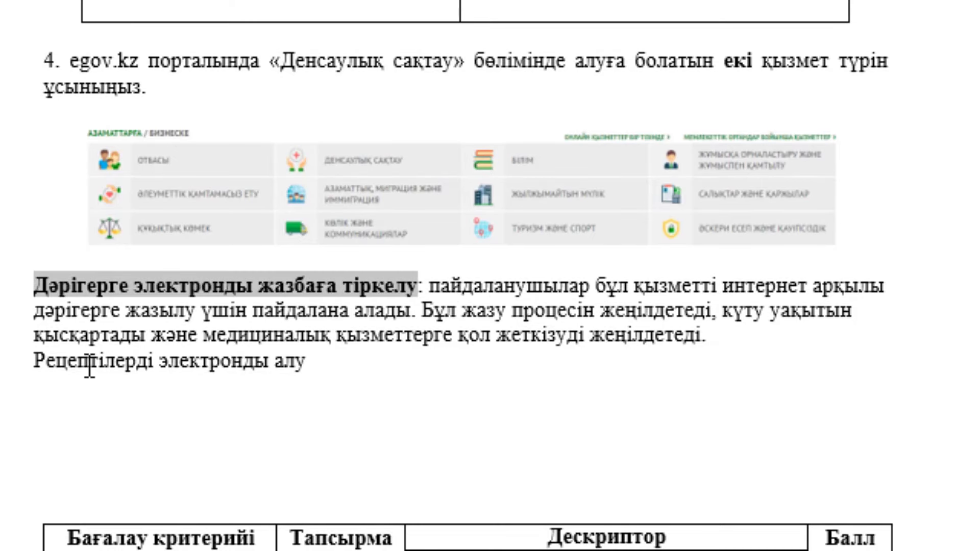
left_click_drag(34, 360, 314, 364)
key("ctrl+b")
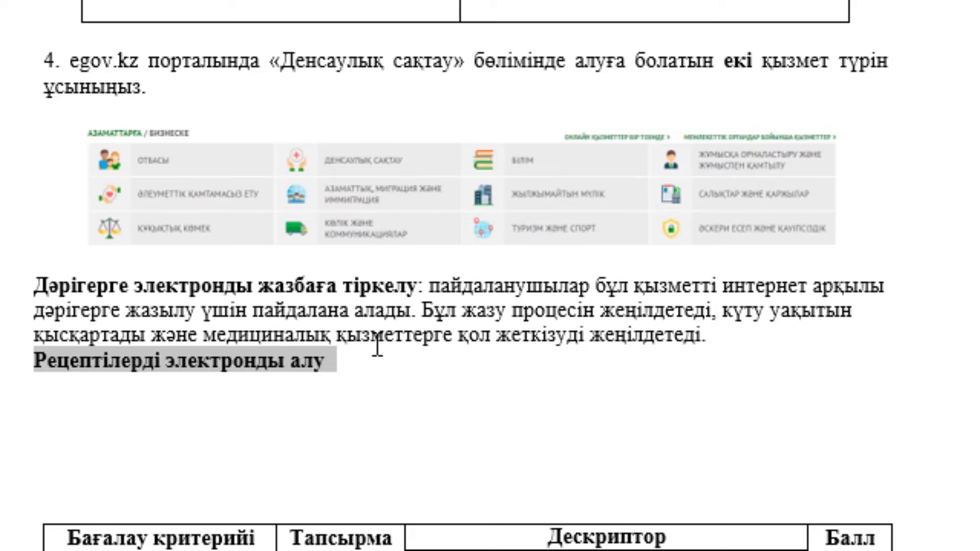
- After the second heading, type 'пайиенттер электронды рецептке портал арқылы тапсырыс бере алады.'
left_click(365, 371)
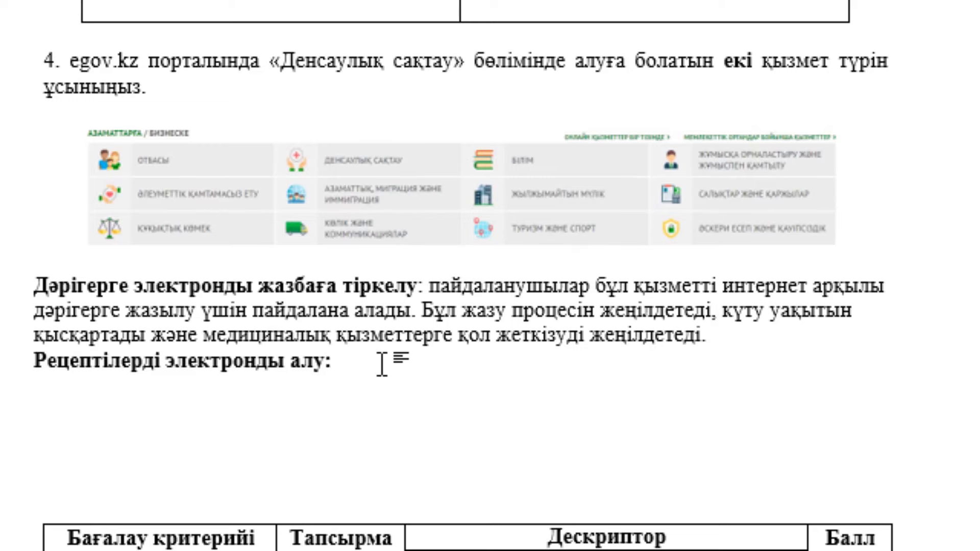
type("пайие")
type("нттер эле")
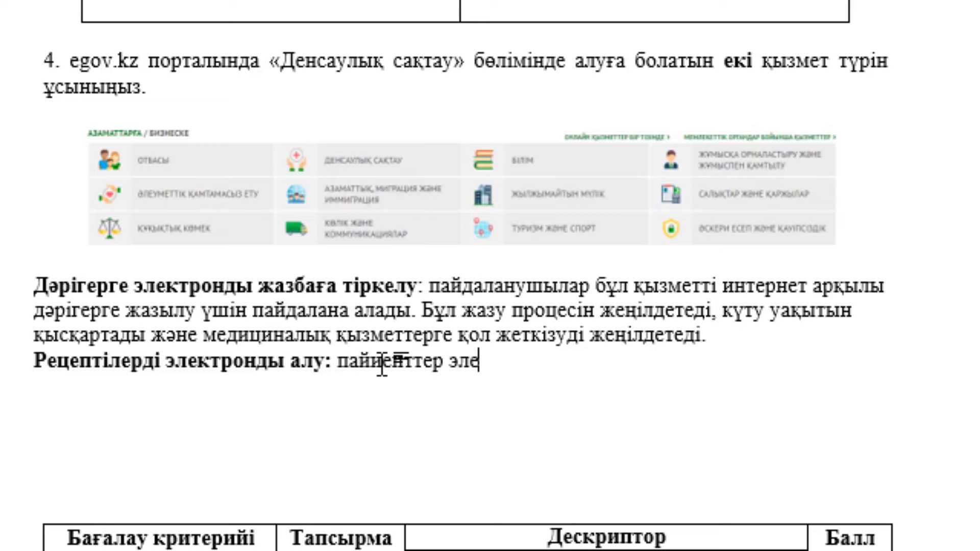
type("ктронды ")
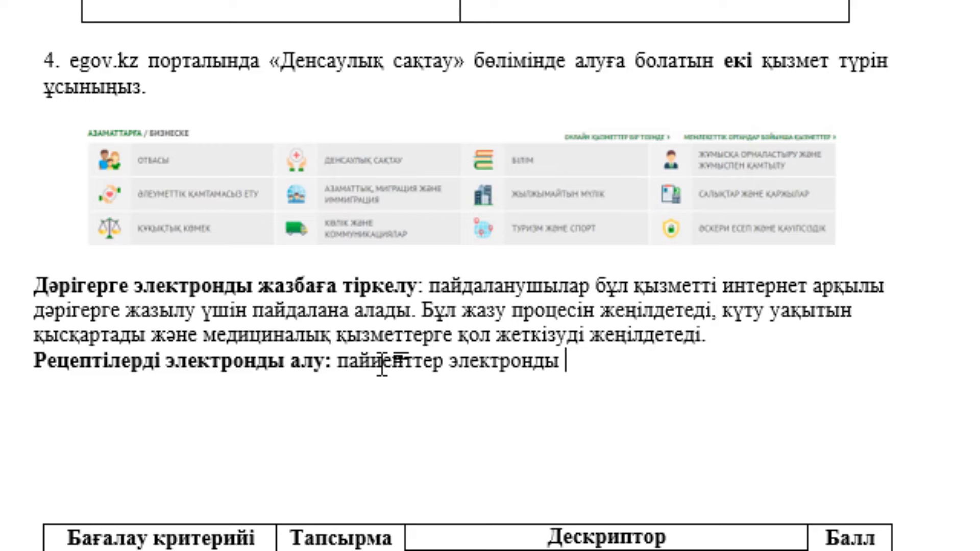
type("рецептке ")
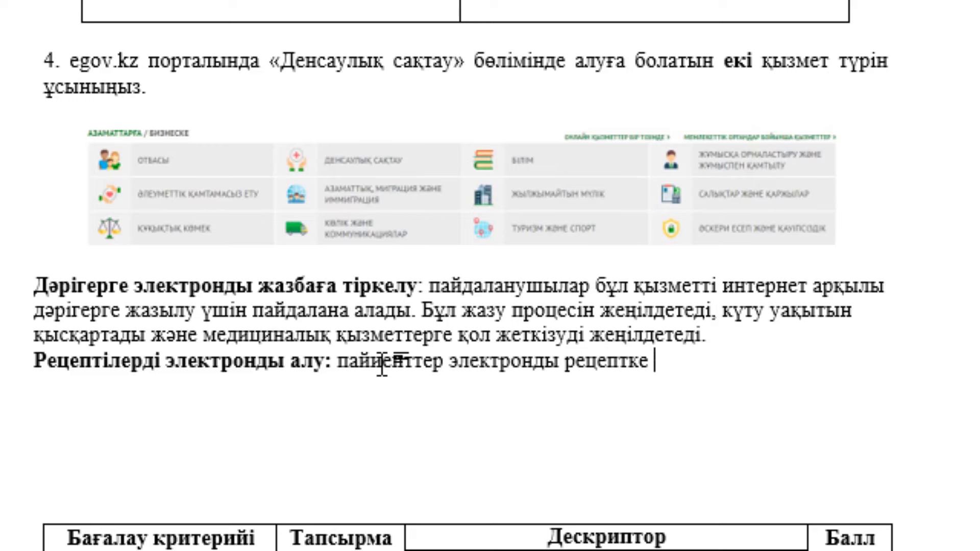
type("портал ар")
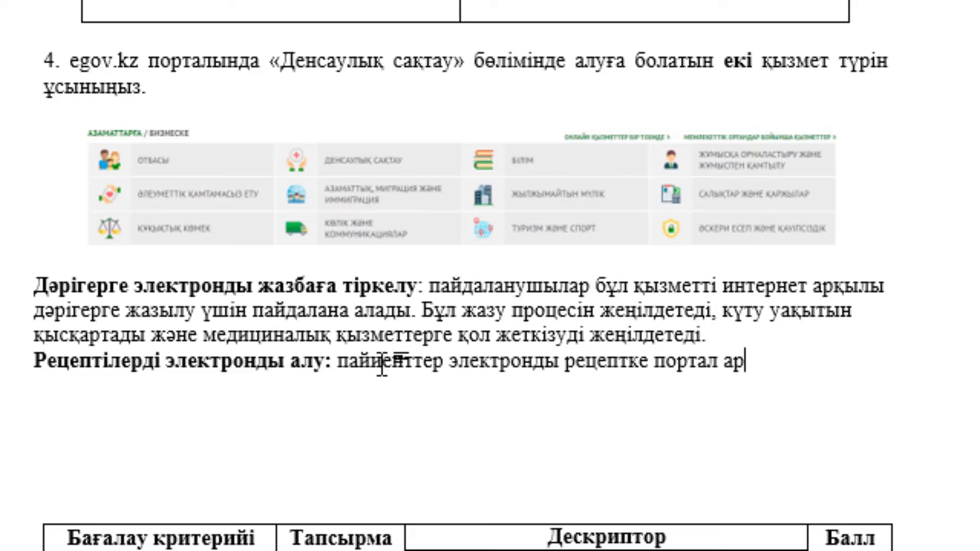
type("қылы ")
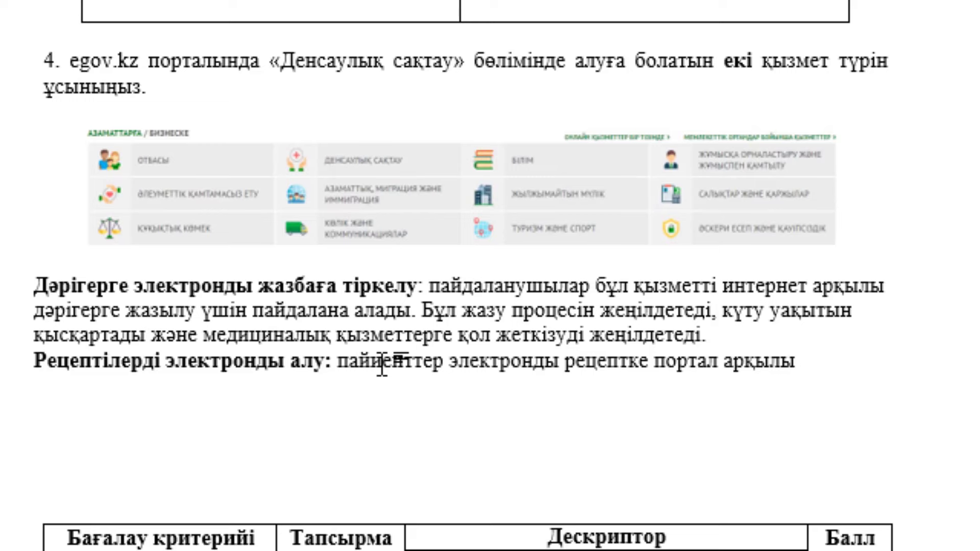
type("тапсырыс ")
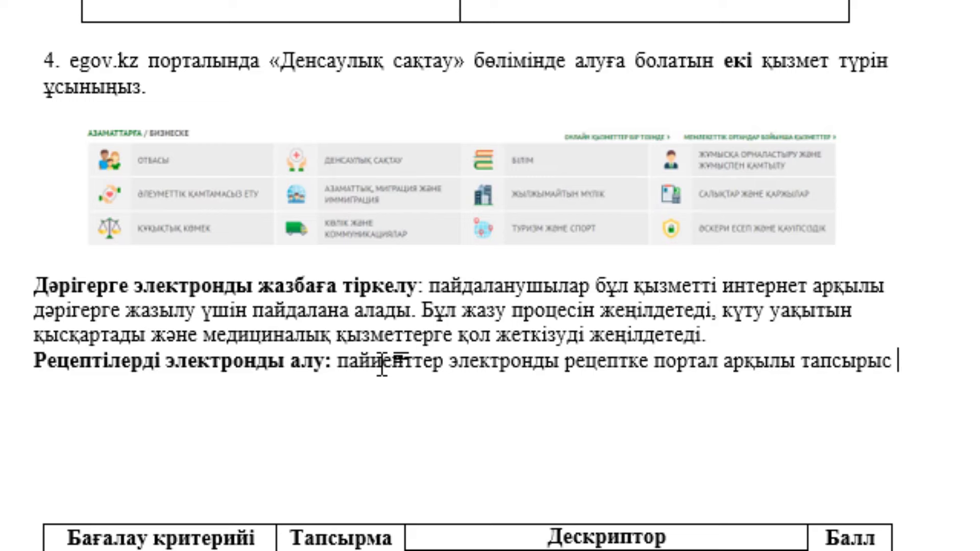
type("бере алады.")
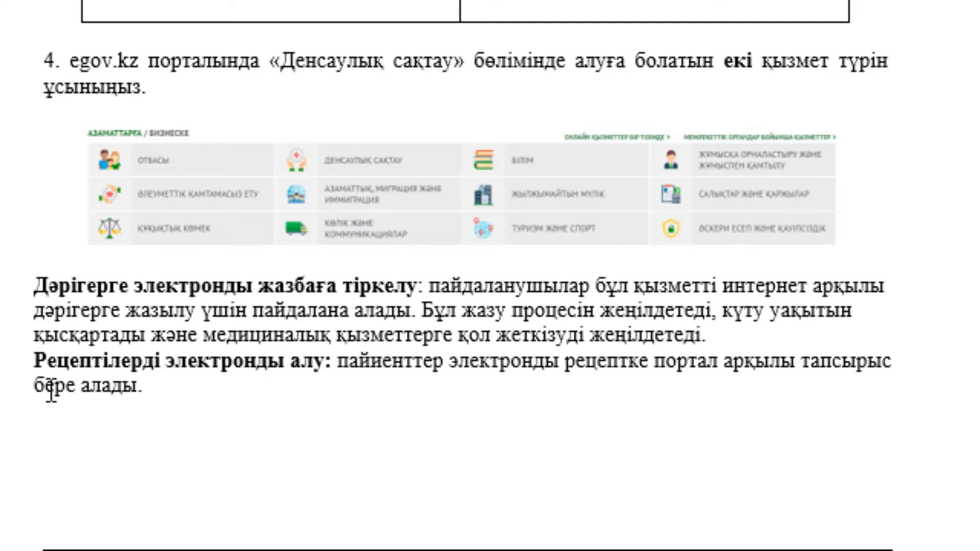
scroll(238, 368, "down", 1)
- Add sentences on getting medicines without visiting clinics, ending 'Бұл медициналық көмек алы процесін ыңғайлы және тиімді етеді.'
type("бұ")
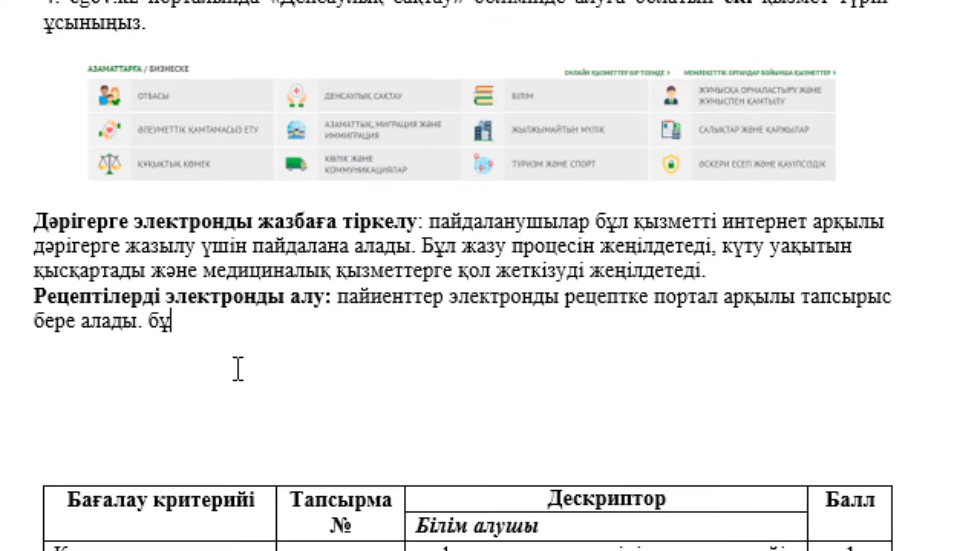
type("л орлар")
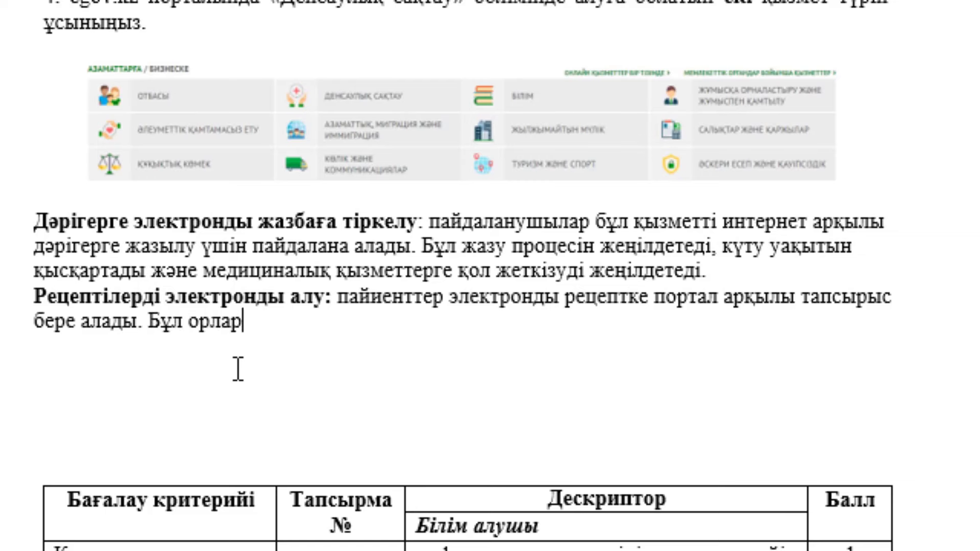
key("BackSpace")
key("BackSpace")
key("BackSpace")
key("BackSpace")
type("ла")
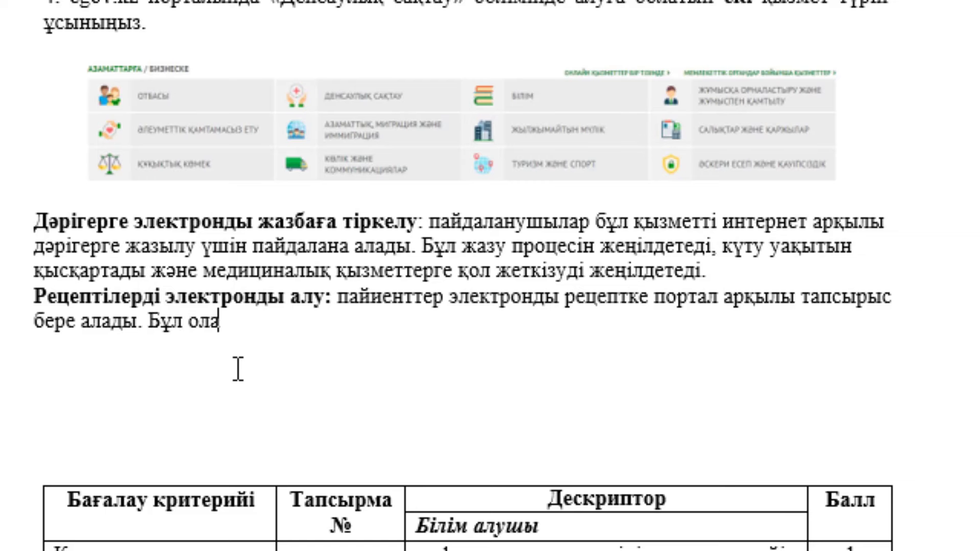
type("рға е")
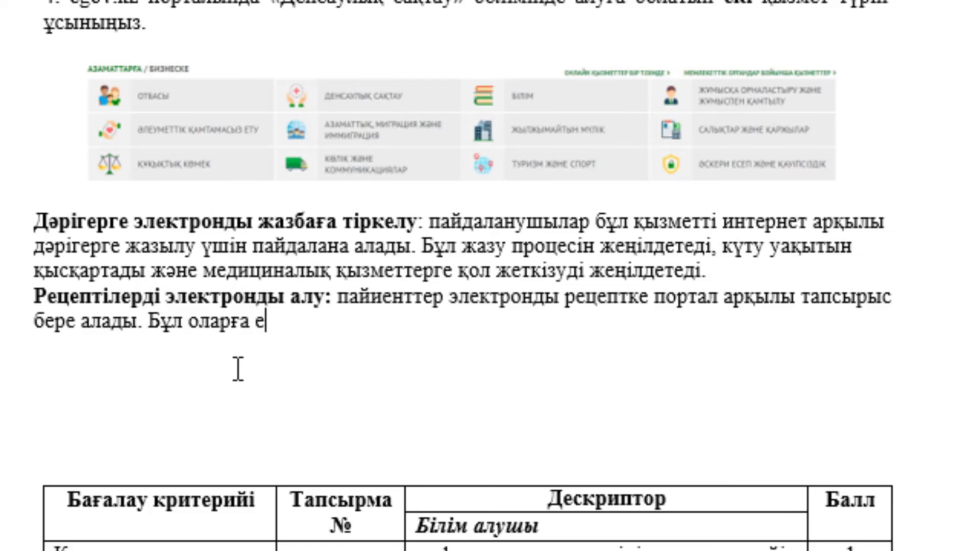
type("мханаға ")
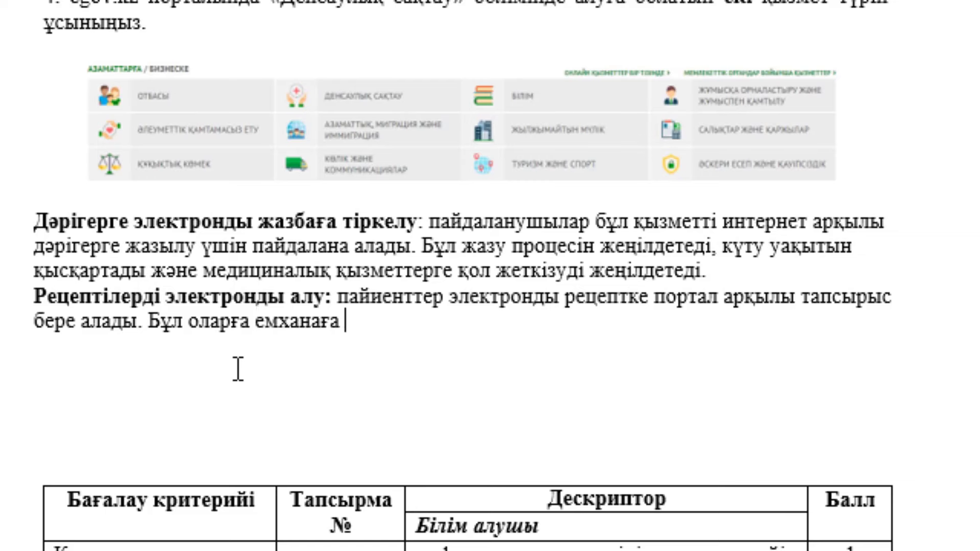
type("немесе ")
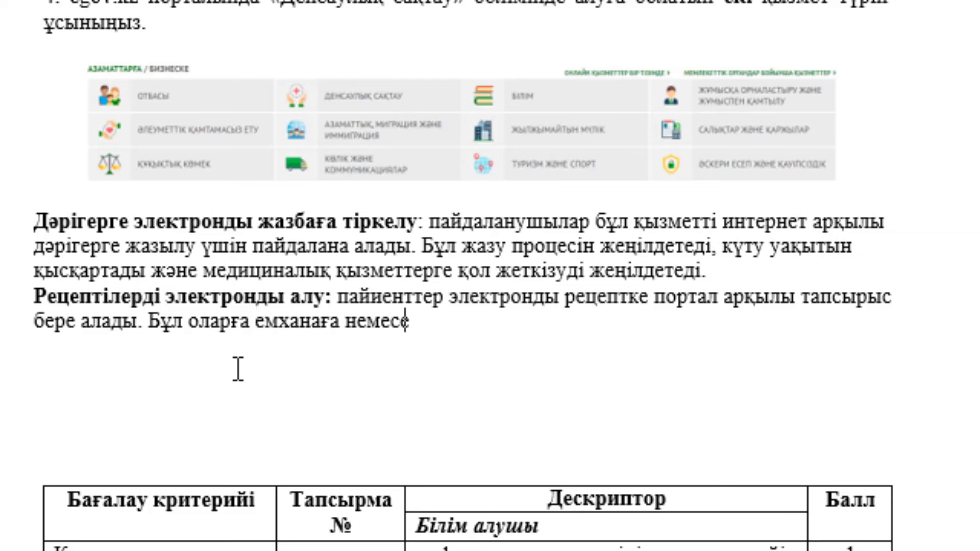
type("дәрі")
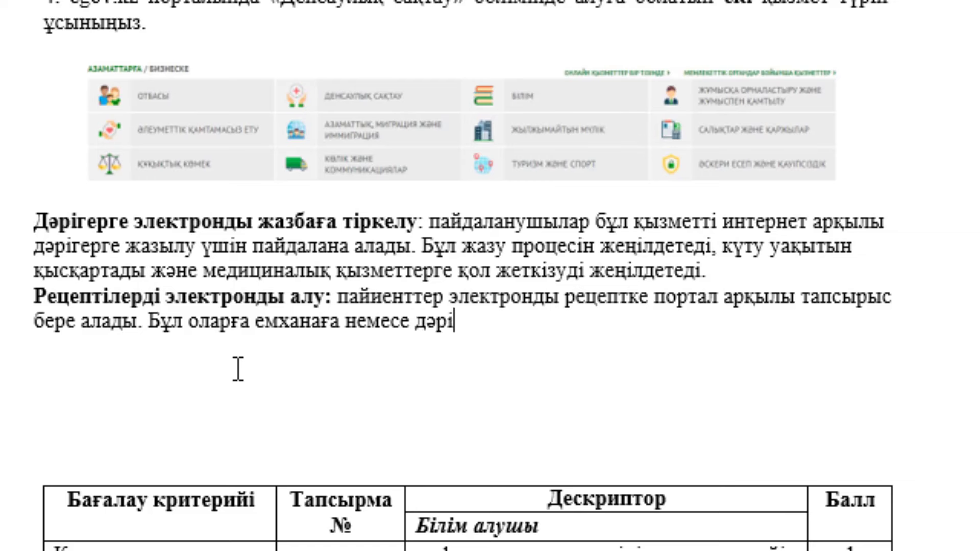
type("ханаға")
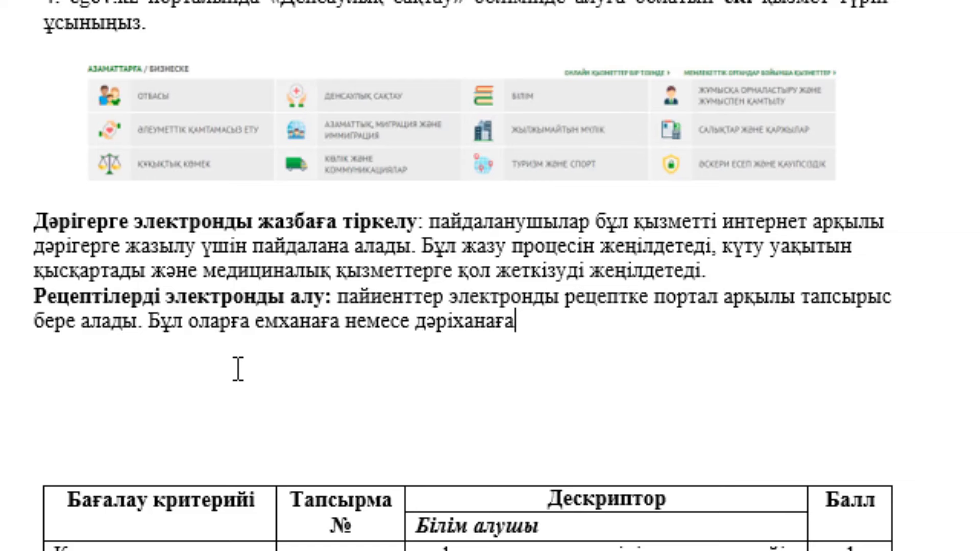
type(" бармай ақ ")
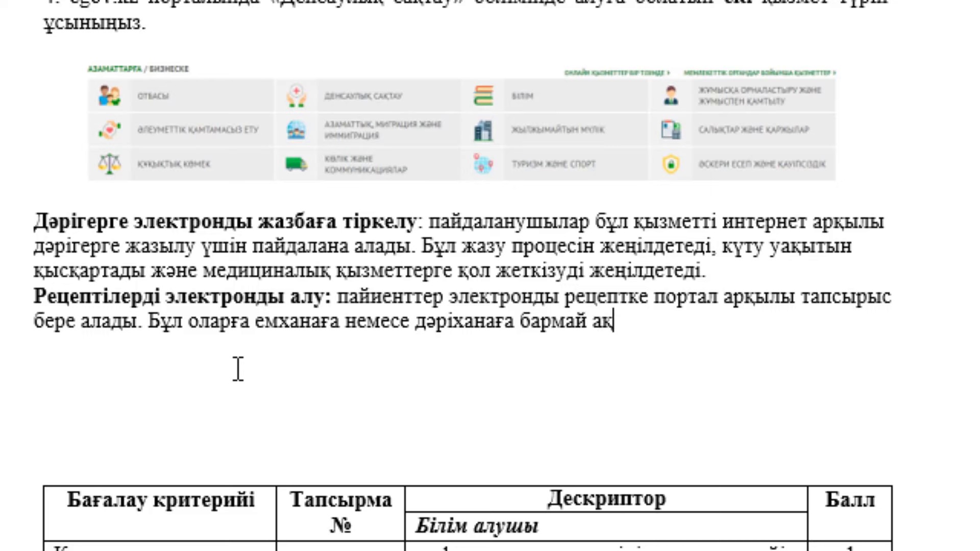
type("дәр")
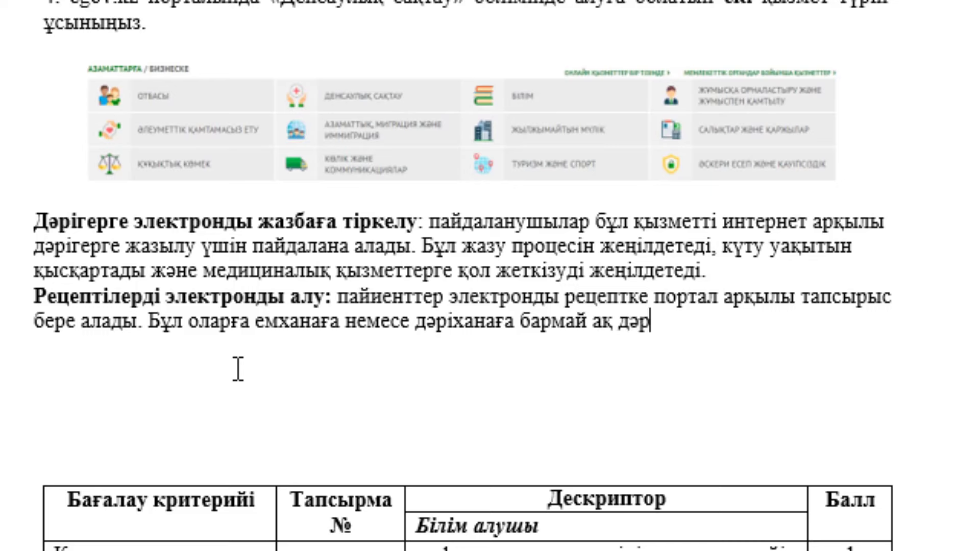
type("і дәрмекте")
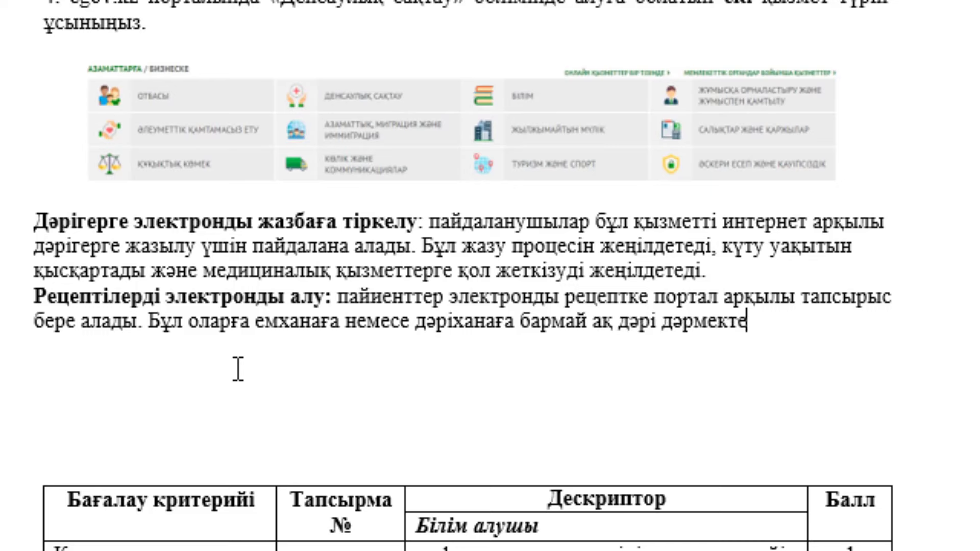
type("рге")
key("BackSpace")
key("BackSpace")
type("ге рец")
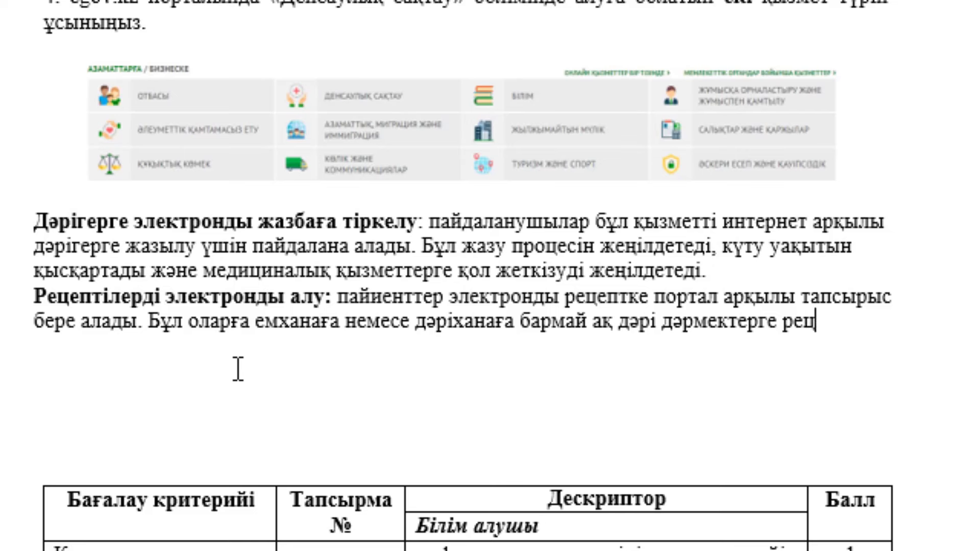
type("епт а")
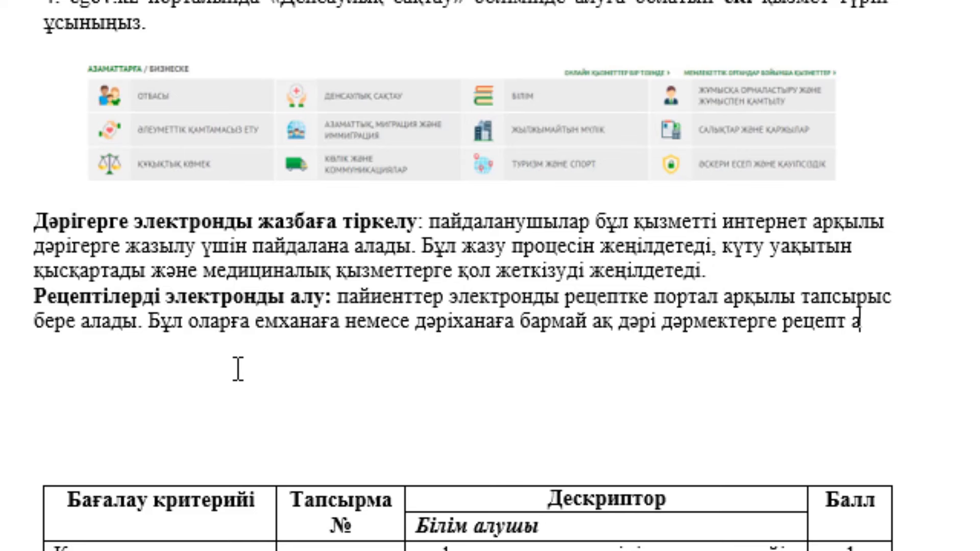
type("луға мүмк")
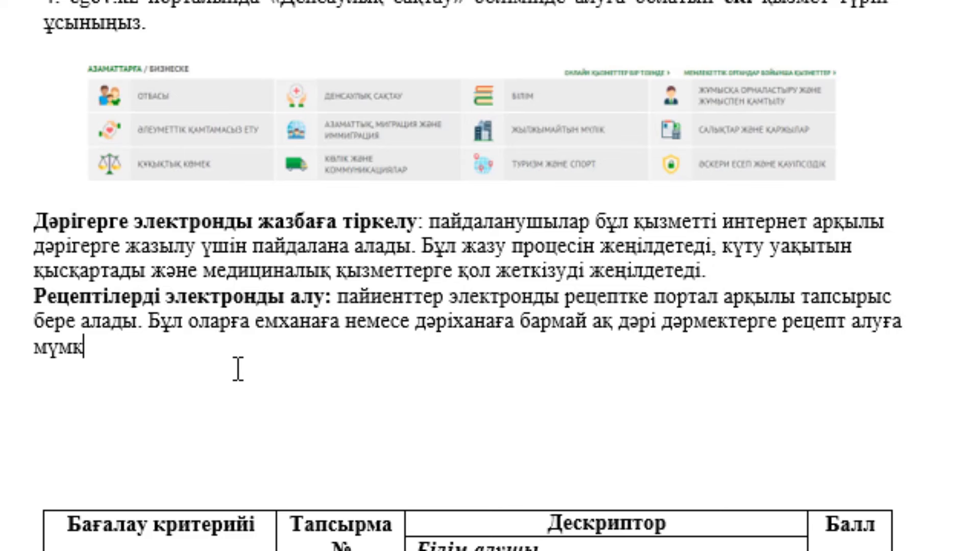
type("індік береді")
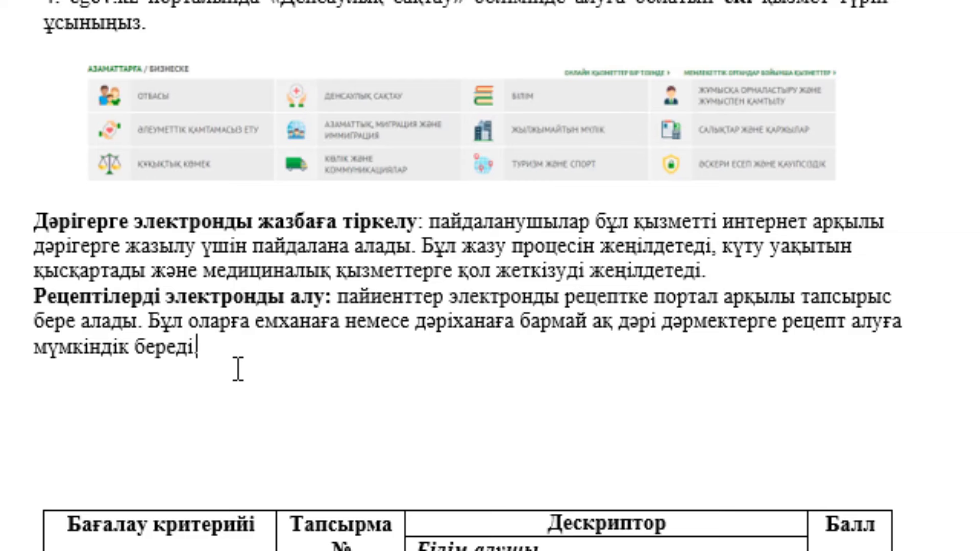
type(". бұл ")
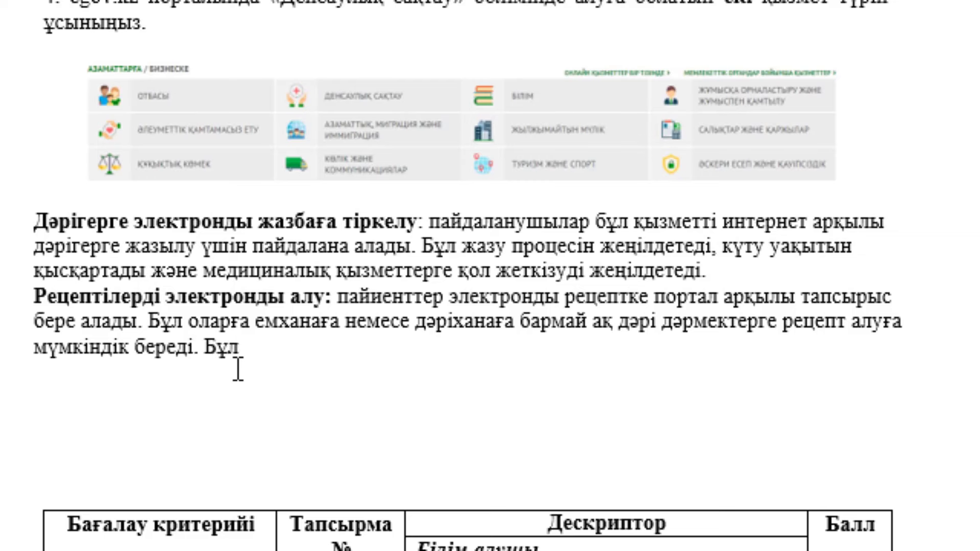
type("медициналы")
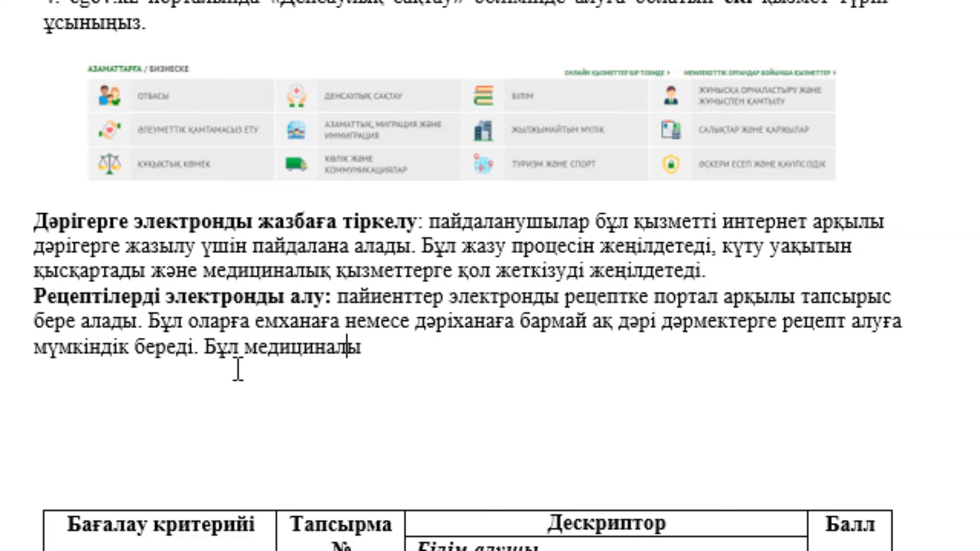
type("қ көмек а")
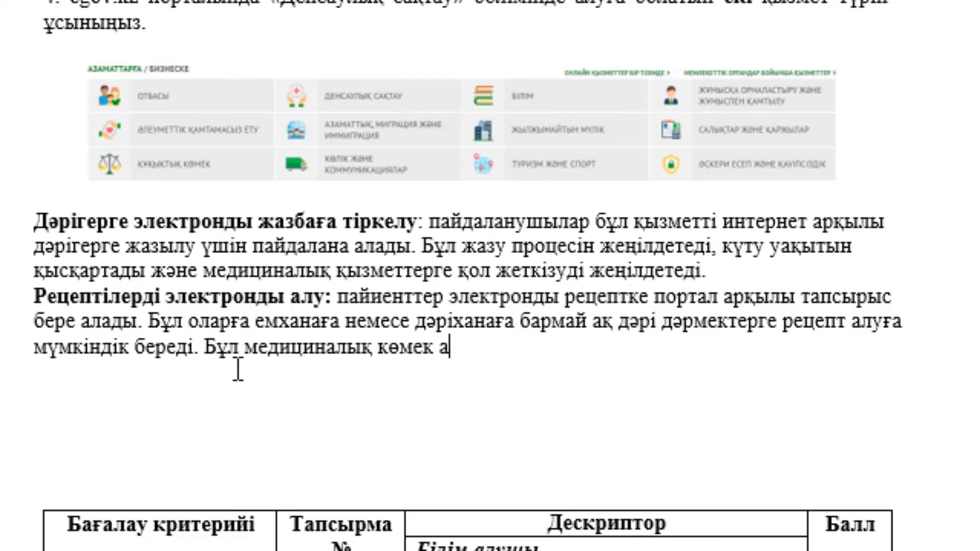
type("лы процес")
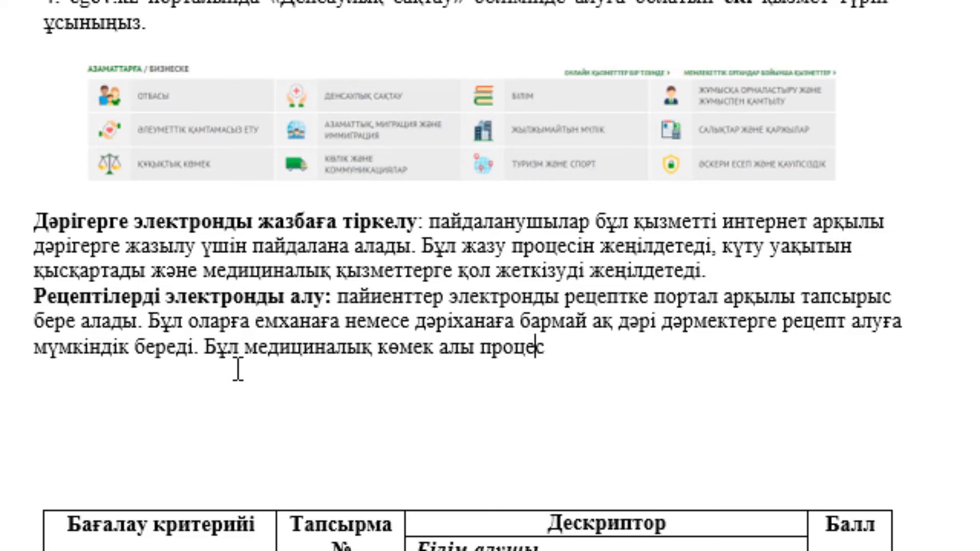
type("ін ың")
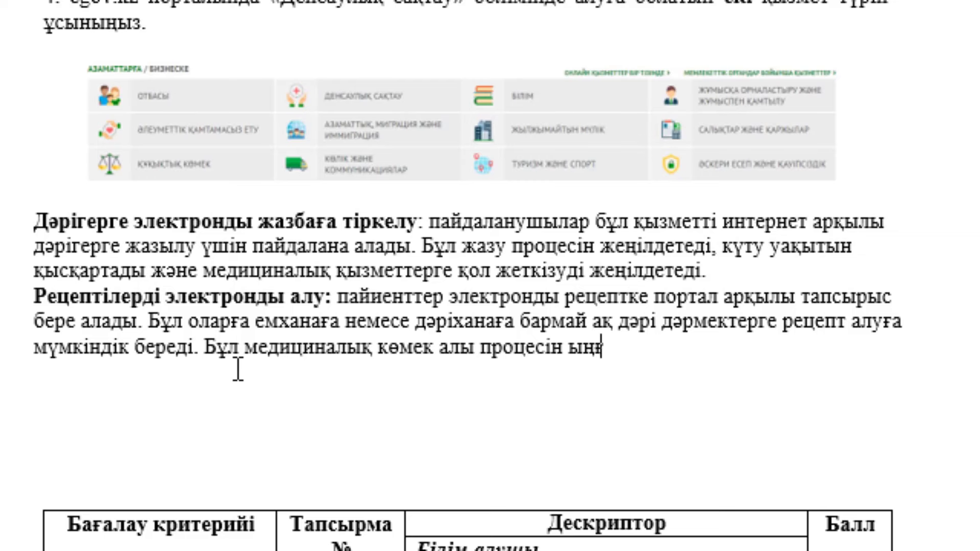
type("ғайлы ж")
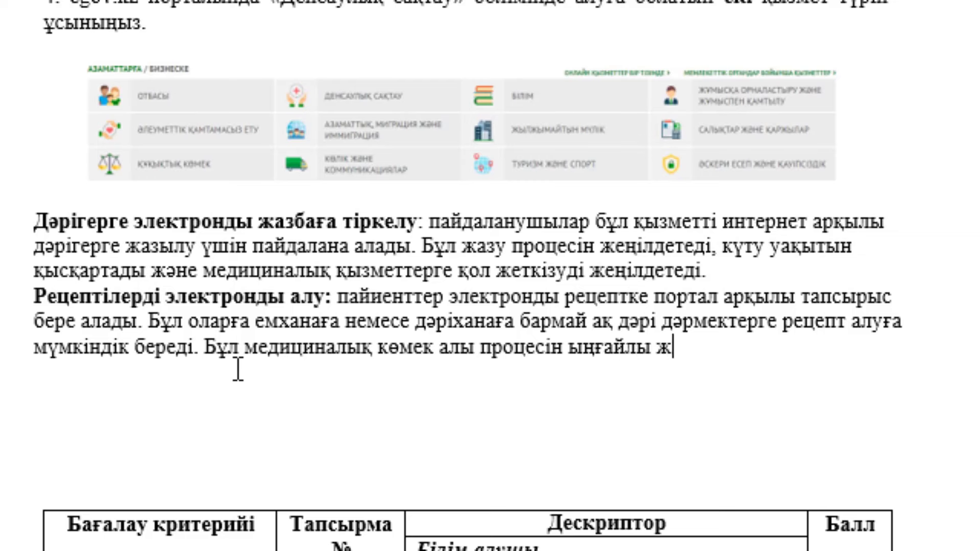
type("әне тимді")
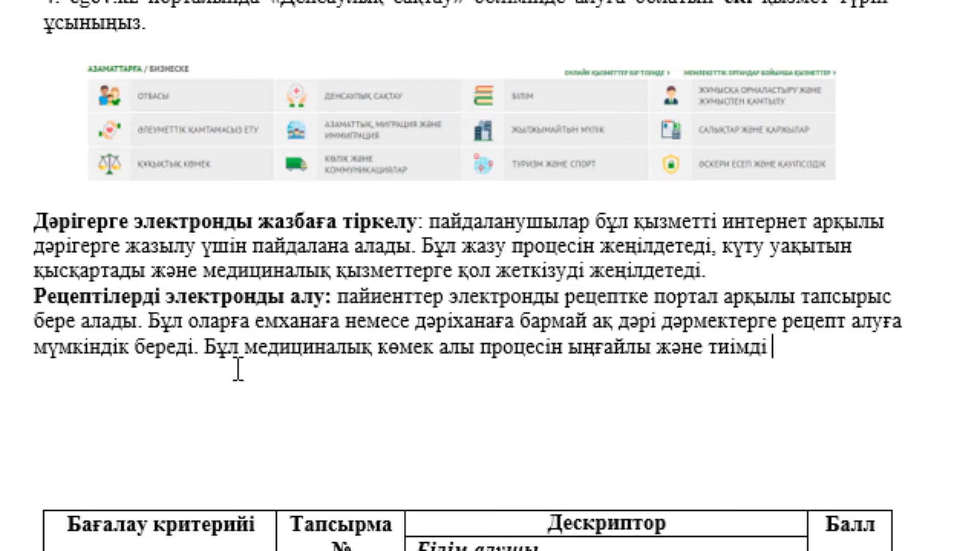
type(" етеді.")
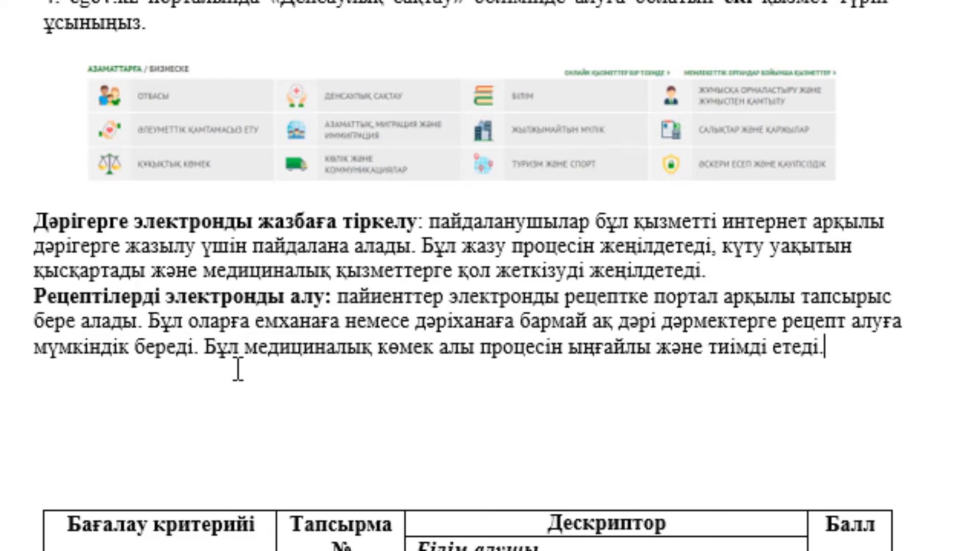
scroll(318, 340, "up", 1)
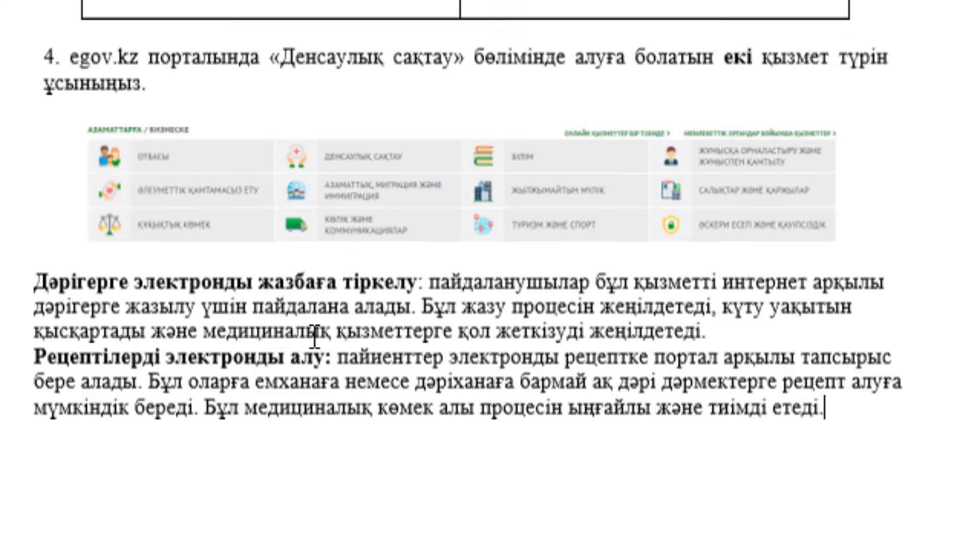